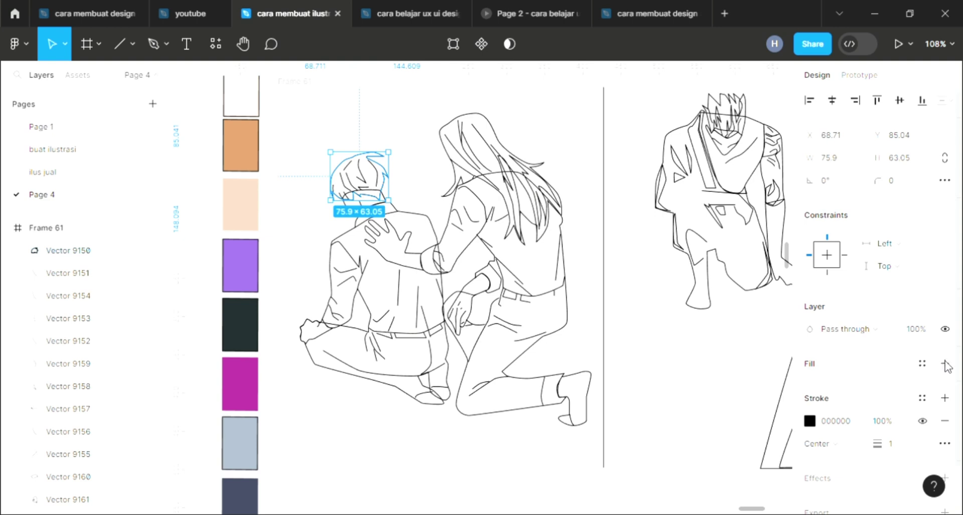
Step: Add a fill to the seated figure's hair, sample the light peach swatch for it, and deepen the colour to D9B199
{"action": "left_click", "coordinate": [945, 364]}
{"action": "scroll", "coordinate": [522, 226], "scroll_direction": "left", "scroll_amount": 2}
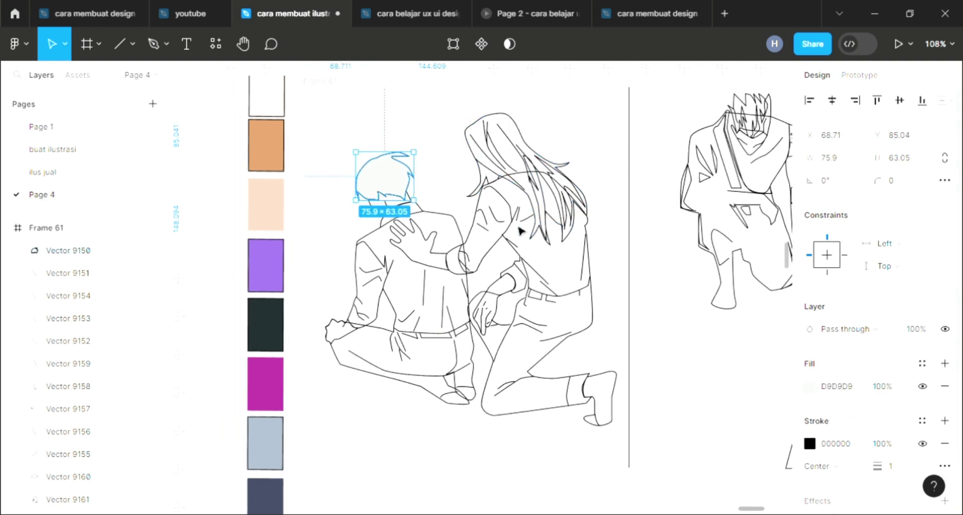
{"action": "key", "text": "i"}
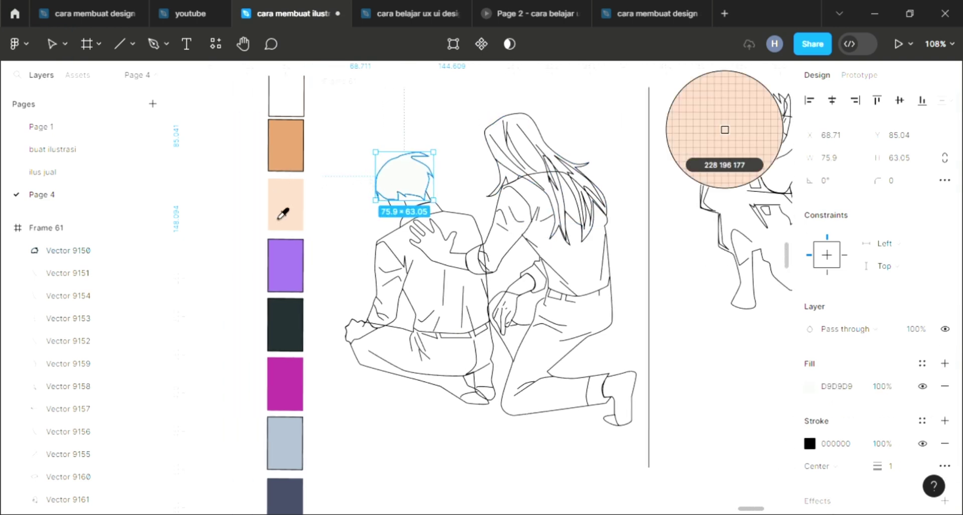
{"action": "left_click", "coordinate": [282, 213]}
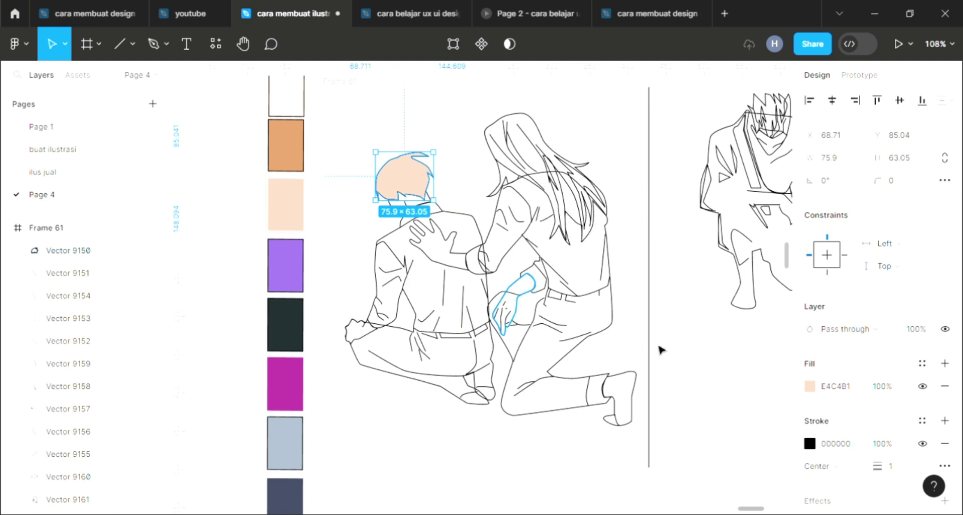
{"action": "left_click", "coordinate": [810, 387]}
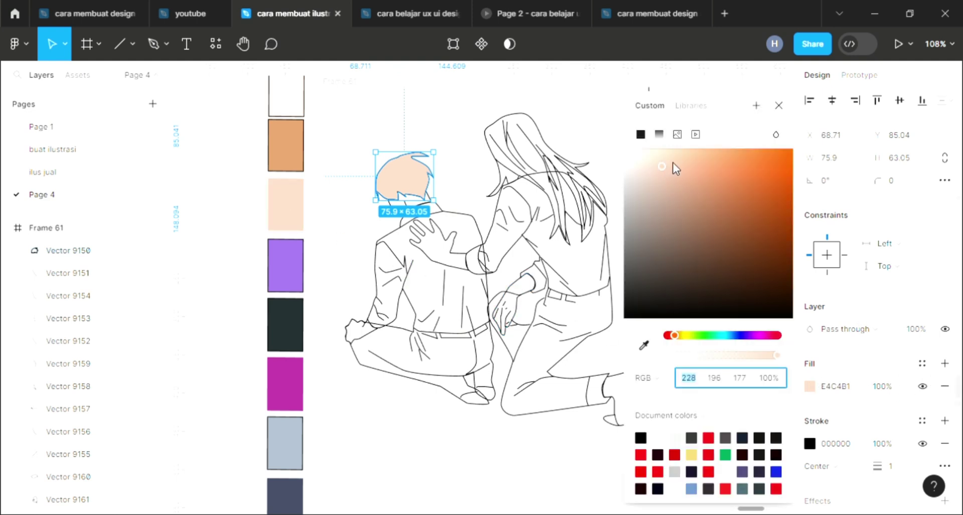
{"action": "left_click_drag", "start_coordinate": [667, 172], "coordinate": [674, 179]}
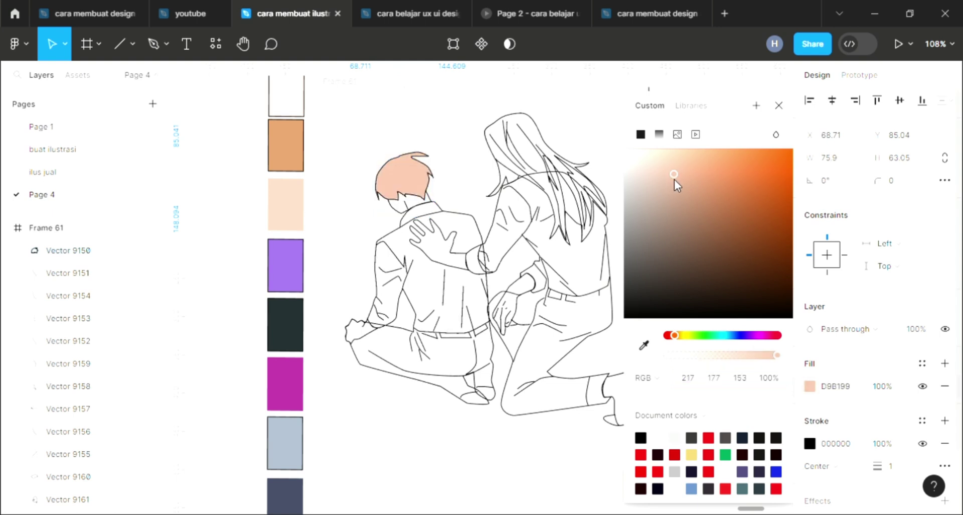
{"action": "left_click", "coordinate": [779, 106]}
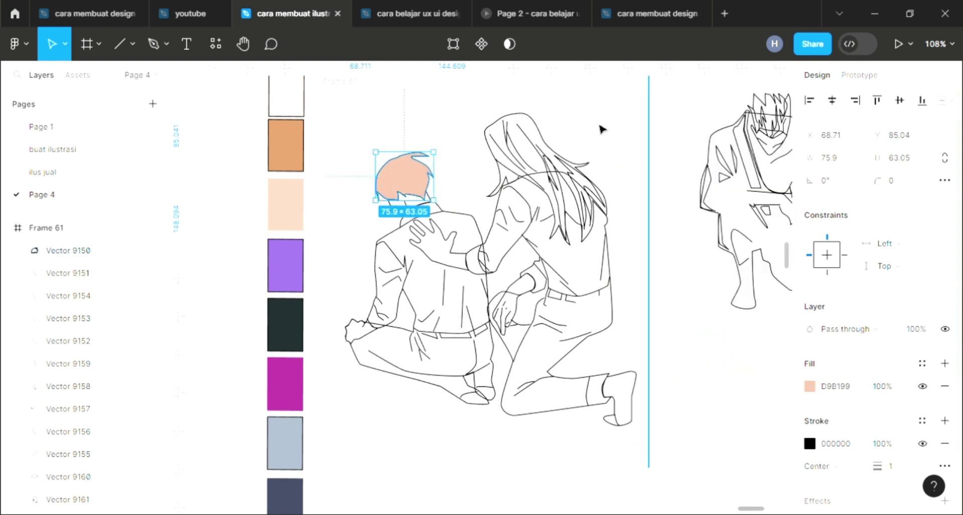
Step: Add a fill to the kneeling figure's long hair and sample its colour from the seated figure's peach hair
{"action": "left_click", "coordinate": [513, 149]}
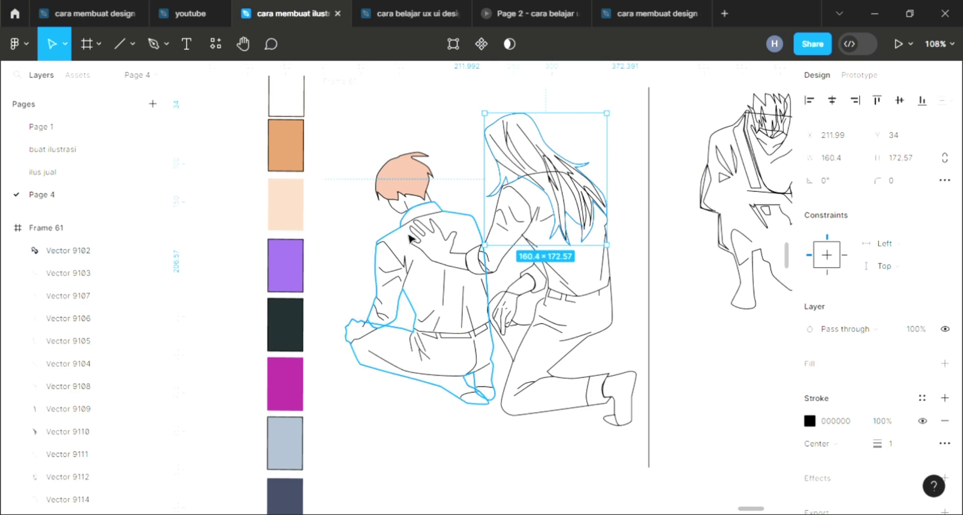
{"action": "left_click", "coordinate": [946, 363]}
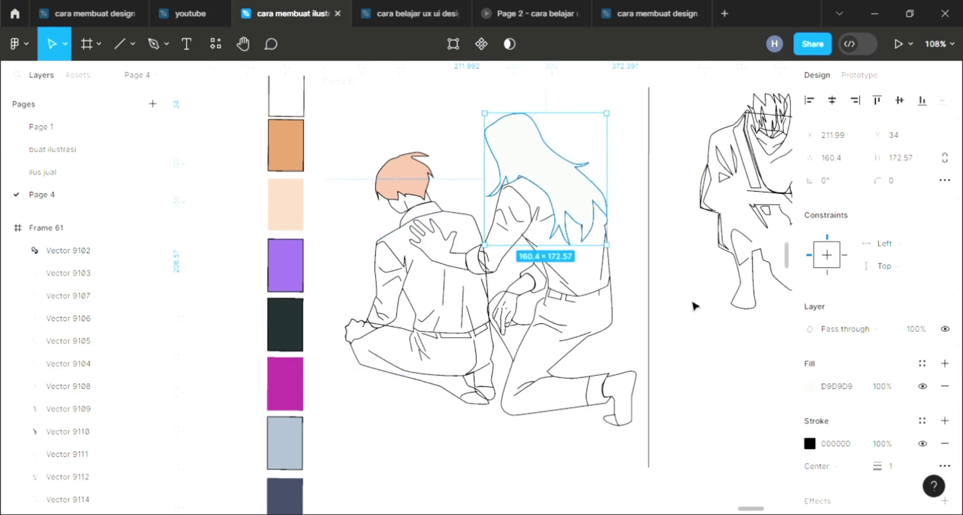
{"action": "key", "text": "i"}
{"action": "left_click", "coordinate": [399, 189]}
{"action": "scroll", "coordinate": [397, 217], "scroll_direction": "up", "scroll_amount": 5}
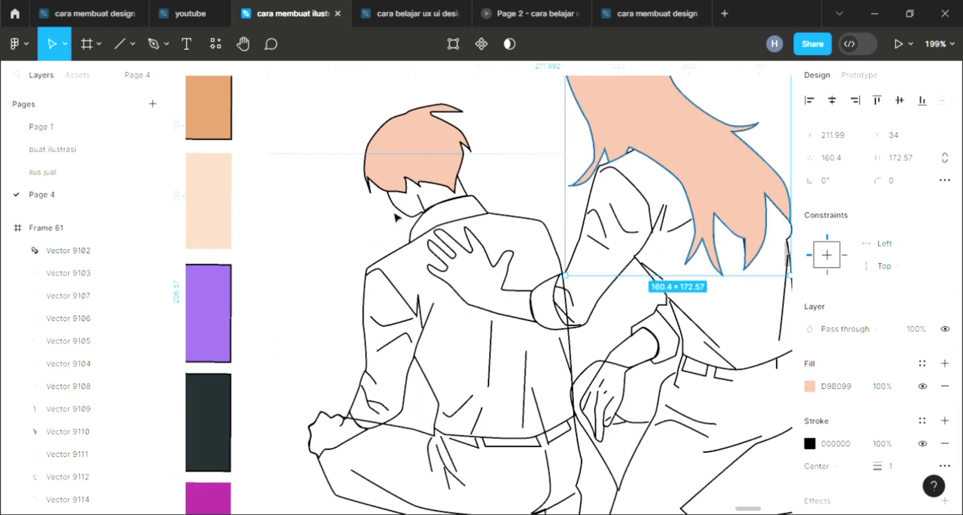
{"action": "key", "text": "Escape"}
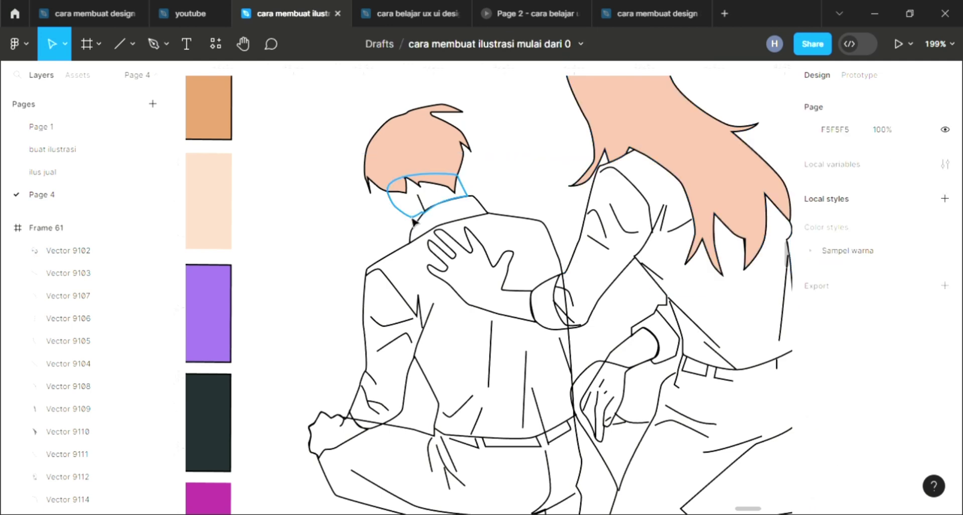
Step: Add a fill to the seated figure's neck shape and sample the palest swatch, FCEBE2, for it
{"action": "left_click", "coordinate": [413, 217]}
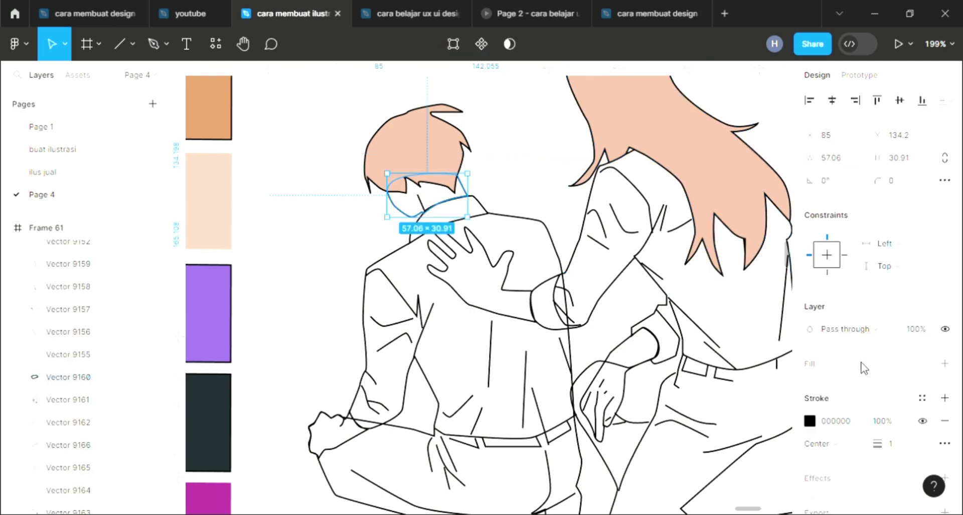
{"action": "left_click", "coordinate": [945, 364]}
{"action": "scroll", "coordinate": [566, 326], "scroll_direction": "up", "scroll_amount": 2}
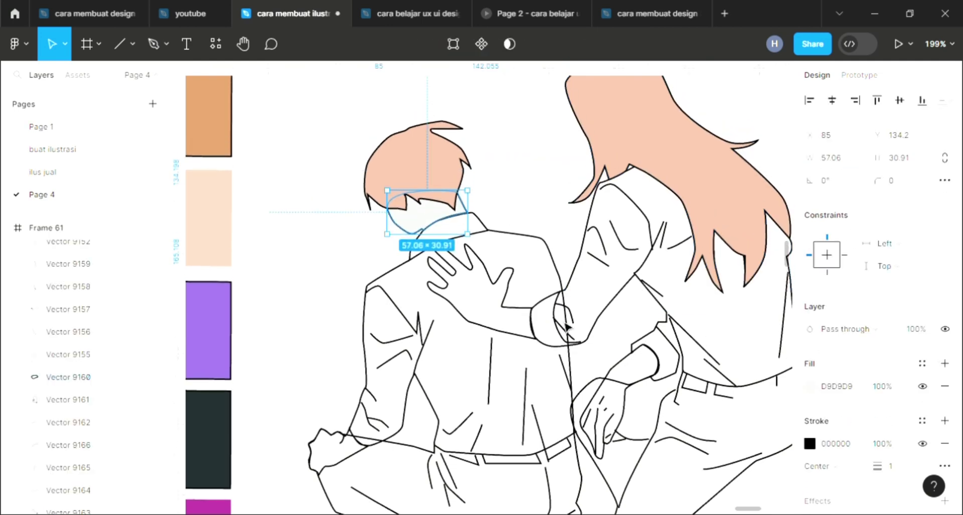
{"action": "scroll", "coordinate": [566, 326], "scroll_direction": "down", "scroll_amount": 2}
{"action": "scroll", "coordinate": [566, 326], "scroll_direction": "down", "scroll_amount": 2}
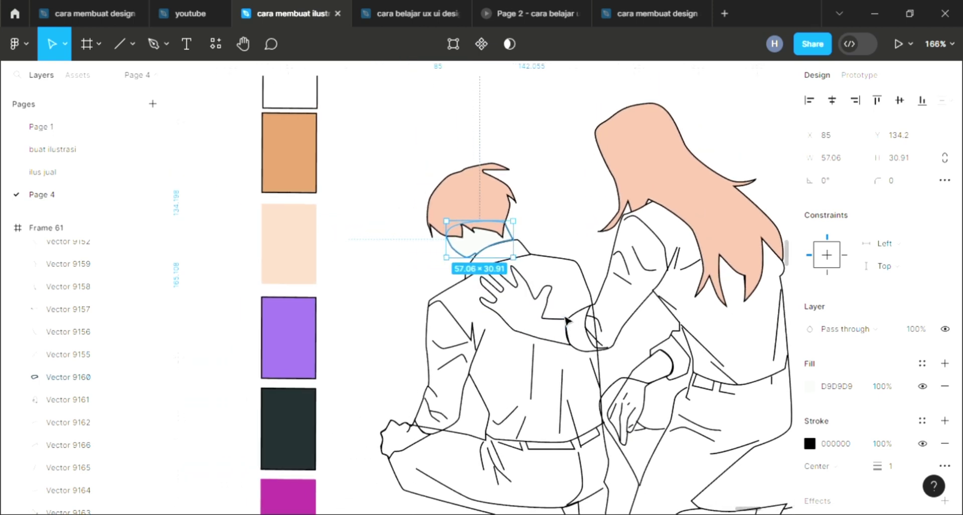
{"action": "key", "text": "i"}
{"action": "scroll", "coordinate": [427, 269], "scroll_direction": "up", "scroll_amount": 1}
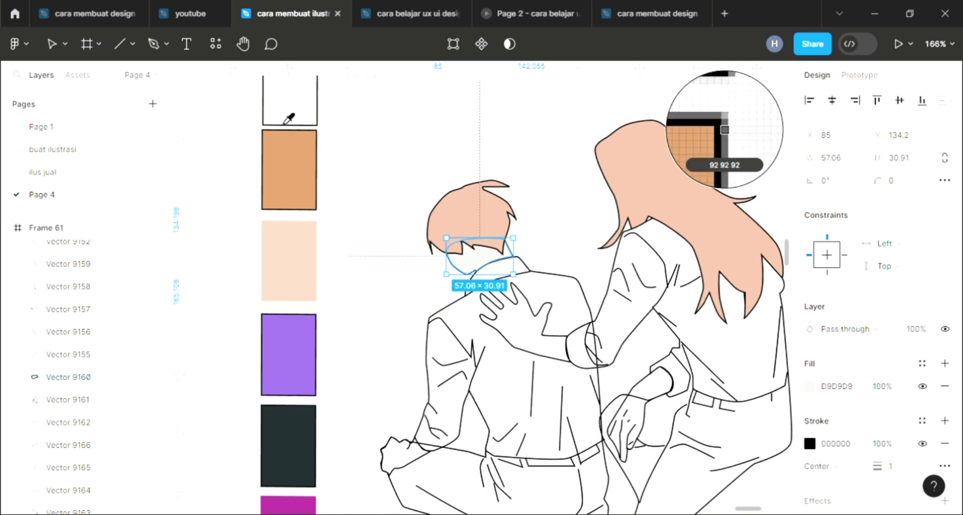
{"action": "left_click", "coordinate": [289, 108]}
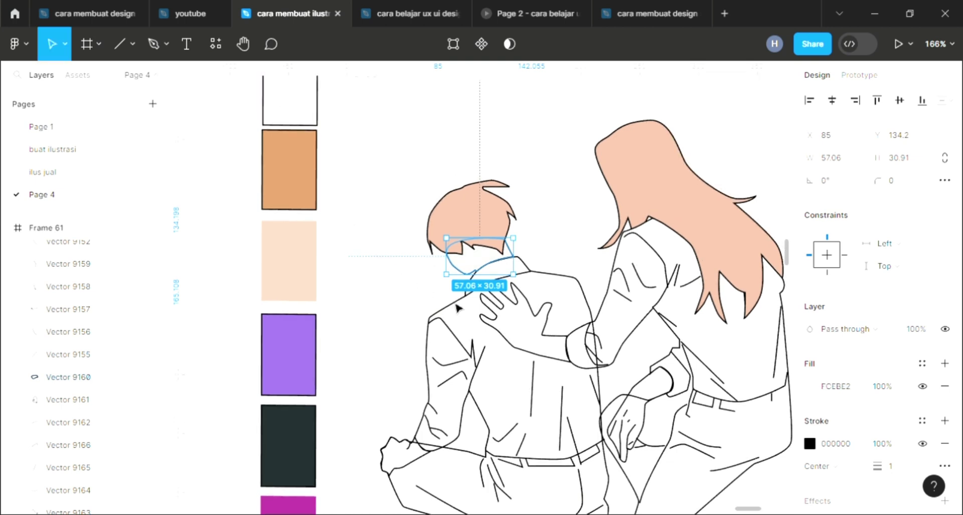
Step: Fill the seated figure's body outline, send it behind the detail lines, and colour it with the light peach swatch, E4C4B1
{"action": "scroll", "coordinate": [457, 308], "scroll_direction": "down", "scroll_amount": 1}
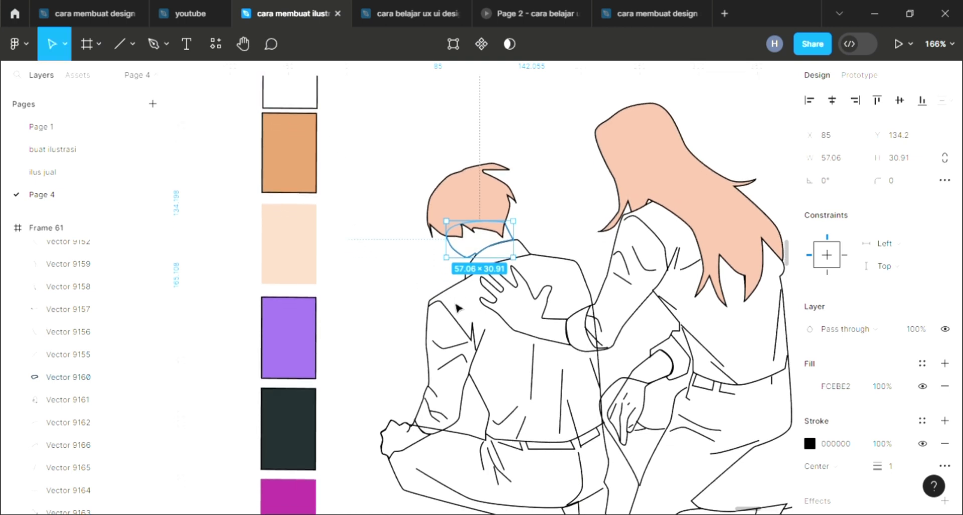
{"action": "left_click", "coordinate": [434, 325]}
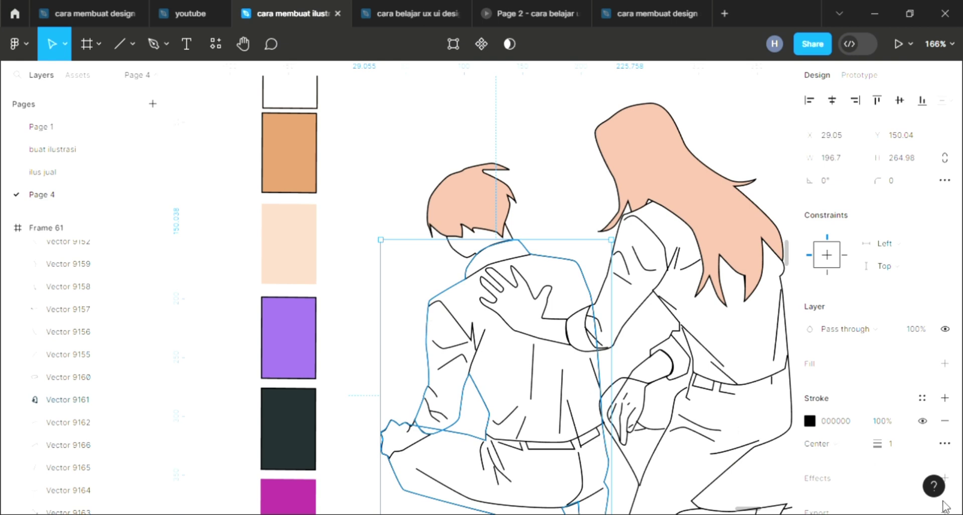
{"action": "left_click", "coordinate": [945, 364]}
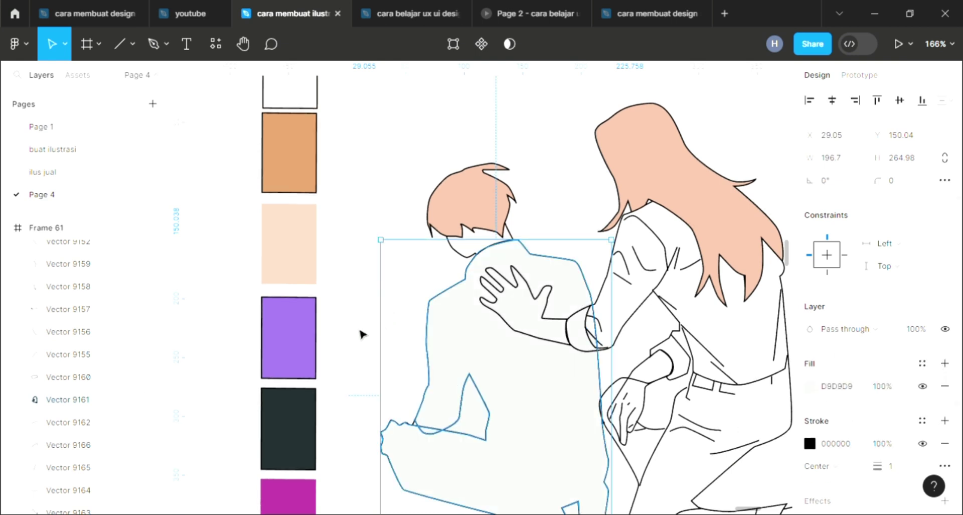
{"action": "key", "text": "ctrl+shift+bracketleft"}
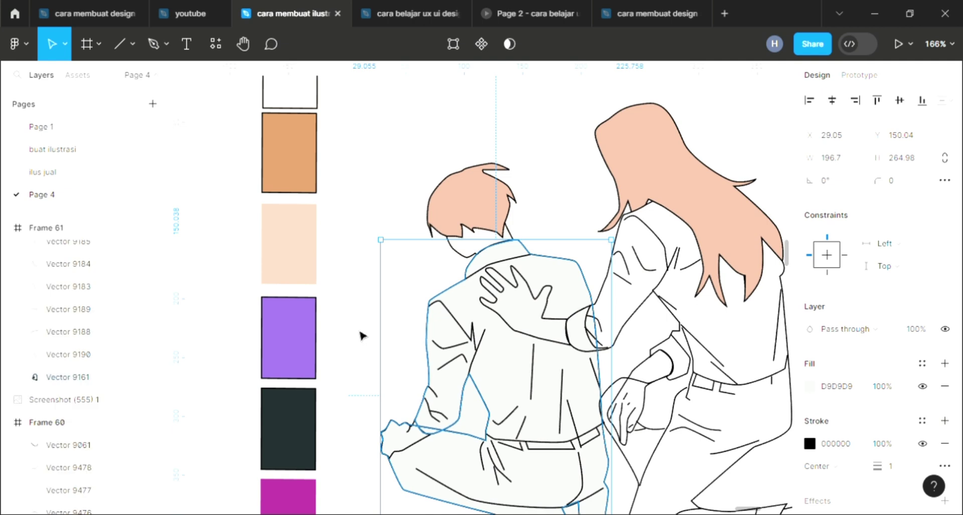
{"action": "left_click", "coordinate": [310, 252]}
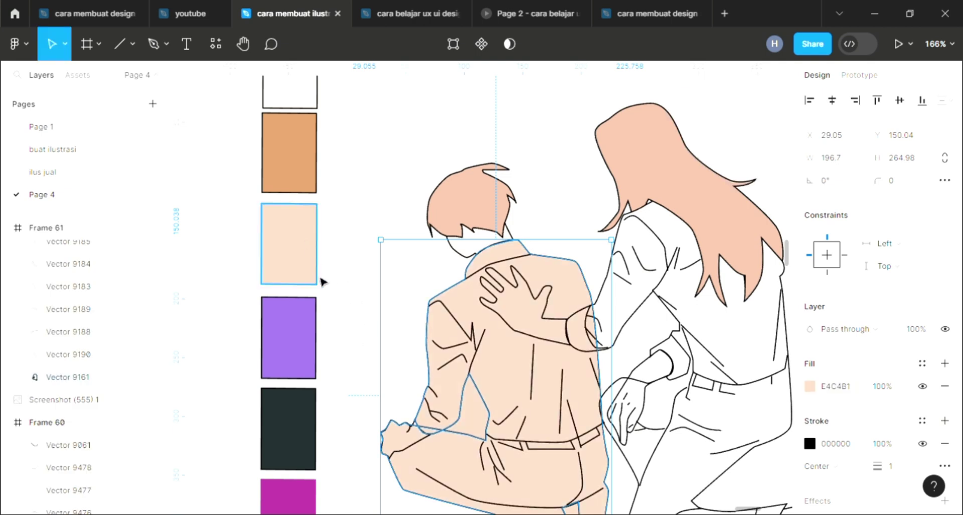
{"action": "left_click", "coordinate": [359, 307]}
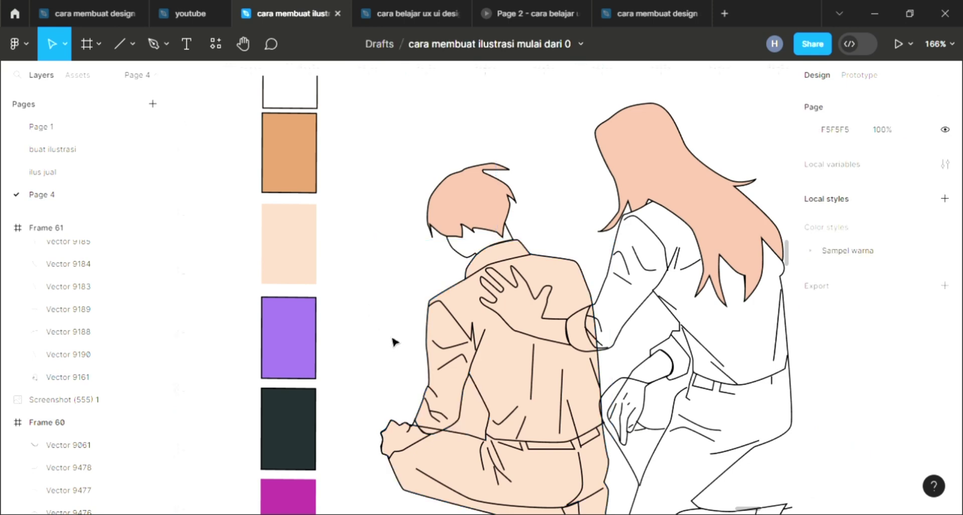
Step: Recolour the seated figure's hair with the dark slate-blue swatch, 3F455D
{"action": "scroll", "coordinate": [557, 382], "scroll_direction": "down", "scroll_amount": 3}
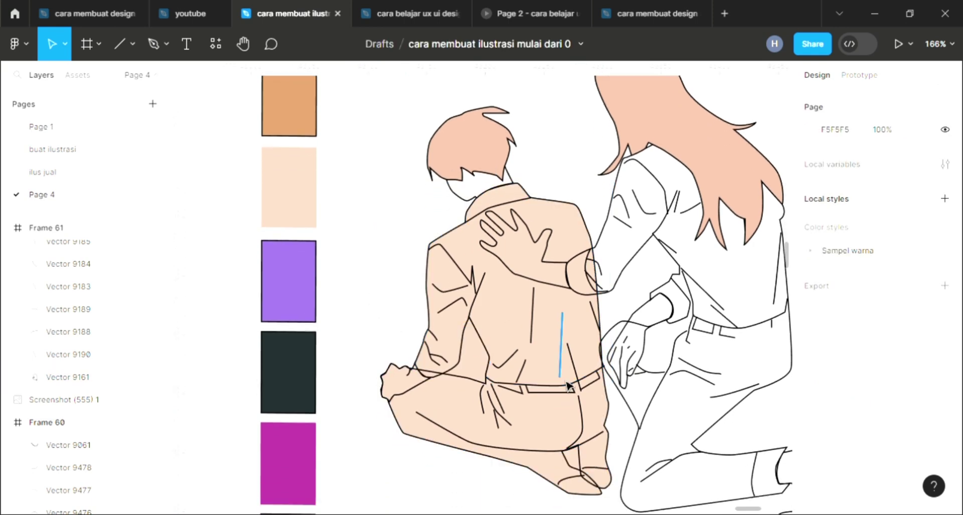
{"action": "scroll", "coordinate": [567, 384], "scroll_direction": "down", "scroll_amount": 3, "text": "ctrl"}
{"action": "scroll", "coordinate": [568, 385], "scroll_direction": "right", "scroll_amount": 1}
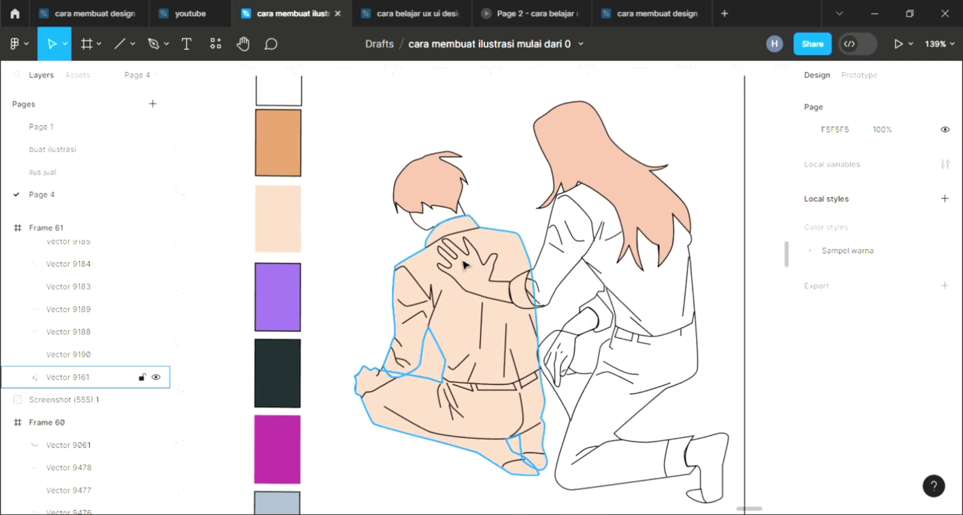
{"action": "left_click", "coordinate": [439, 169]}
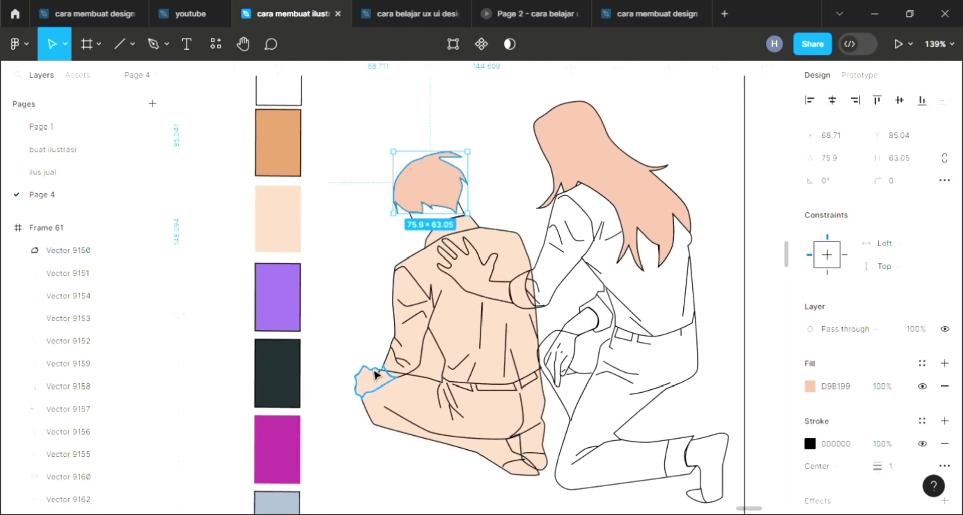
{"action": "key", "text": "i"}
{"action": "scroll", "coordinate": [340, 424], "scroll_direction": "down", "scroll_amount": 4}
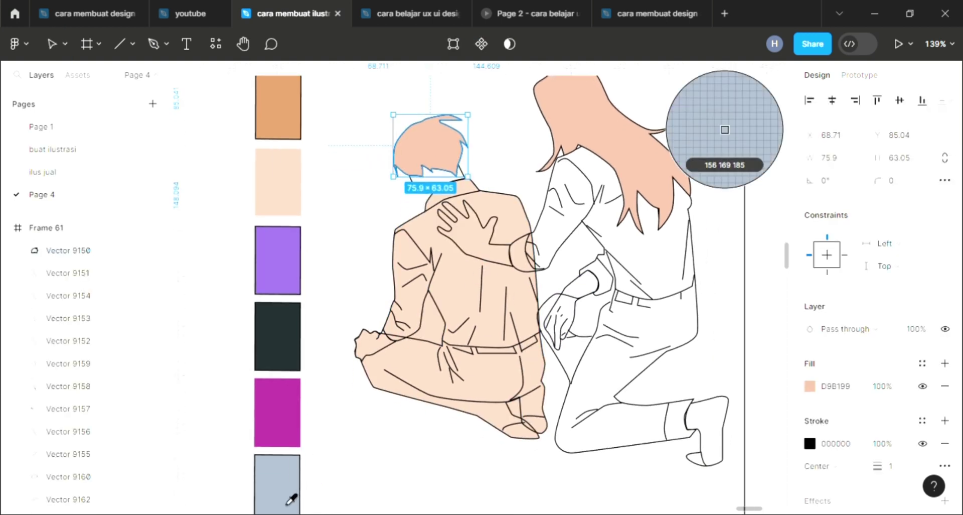
{"action": "left_click", "coordinate": [290, 495]}
{"action": "scroll", "coordinate": [295, 484], "scroll_direction": "down", "scroll_amount": 4}
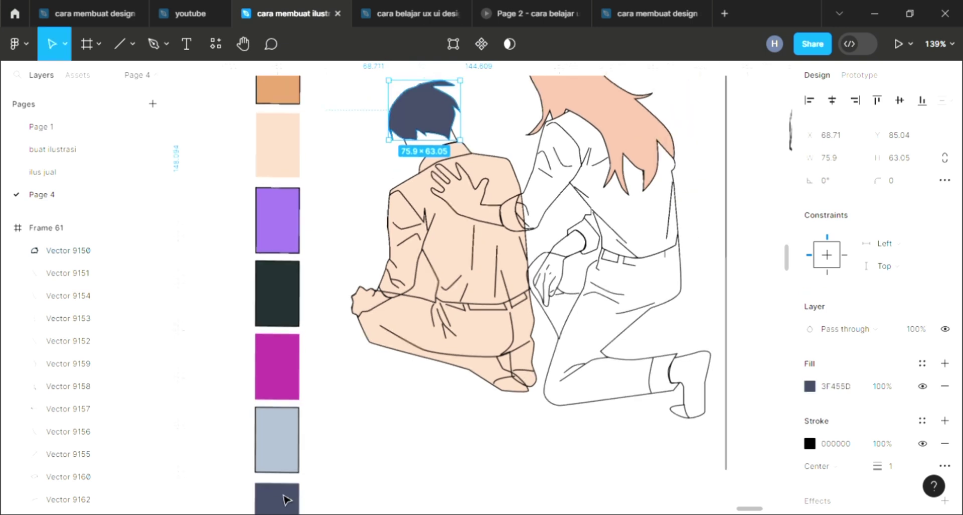
{"action": "left_click", "coordinate": [370, 460]}
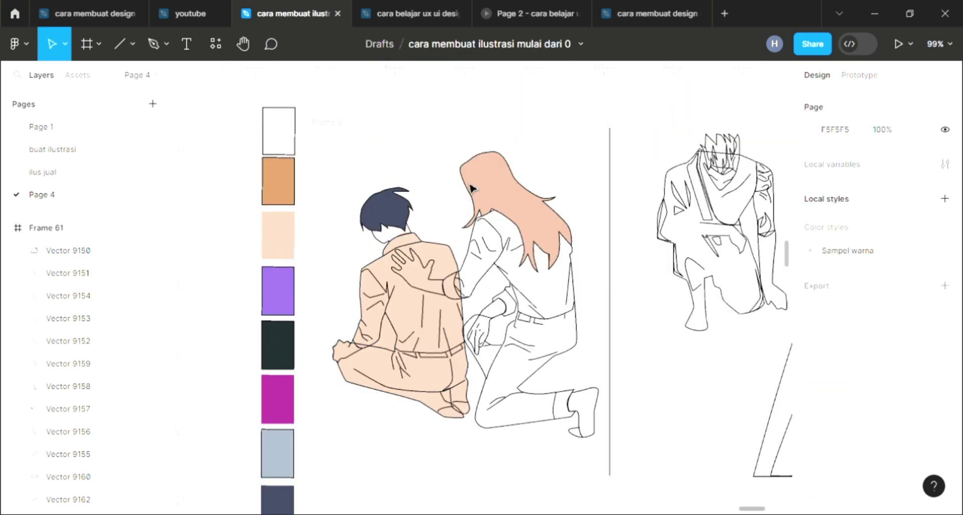
Step: Add a fill to the hand resting on the seated figure's back and sample the palest swatch, FCEBE2, for it
{"action": "left_click", "coordinate": [493, 280]}
{"action": "left_click", "coordinate": [433, 295]}
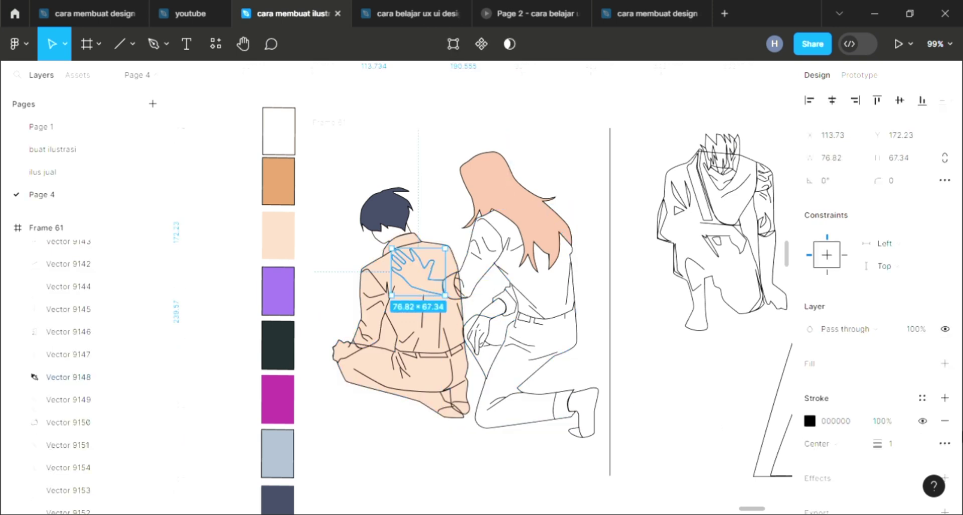
{"action": "left_click", "coordinate": [945, 362]}
{"action": "scroll", "coordinate": [288, 258], "scroll_direction": "up", "scroll_amount": 5, "text": "ctrl"}
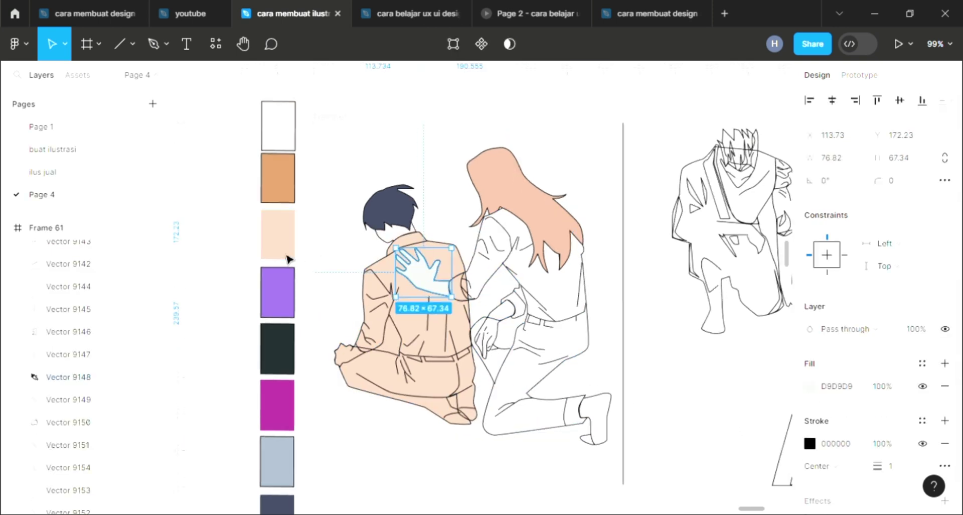
{"action": "key", "text": "i"}
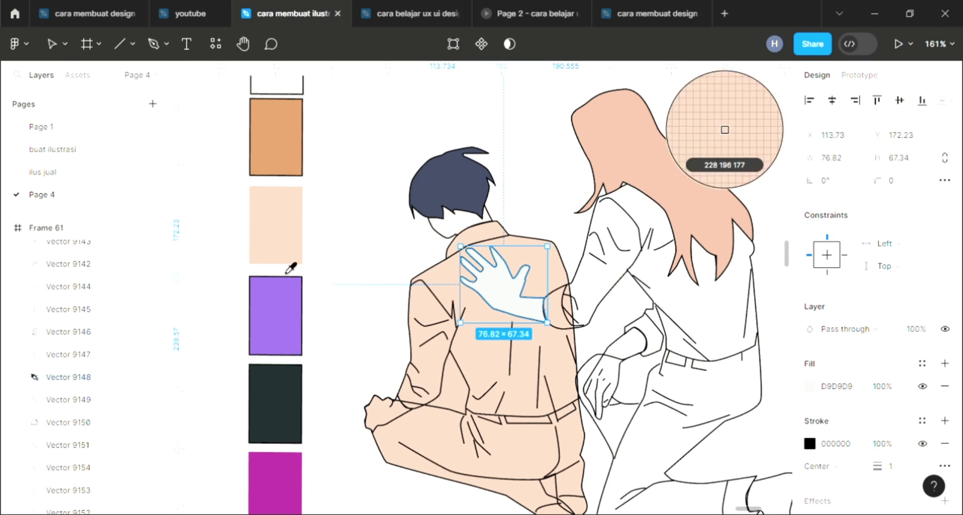
{"action": "scroll", "coordinate": [288, 150], "scroll_direction": "up", "scroll_amount": 1}
{"action": "left_click", "coordinate": [287, 93]}
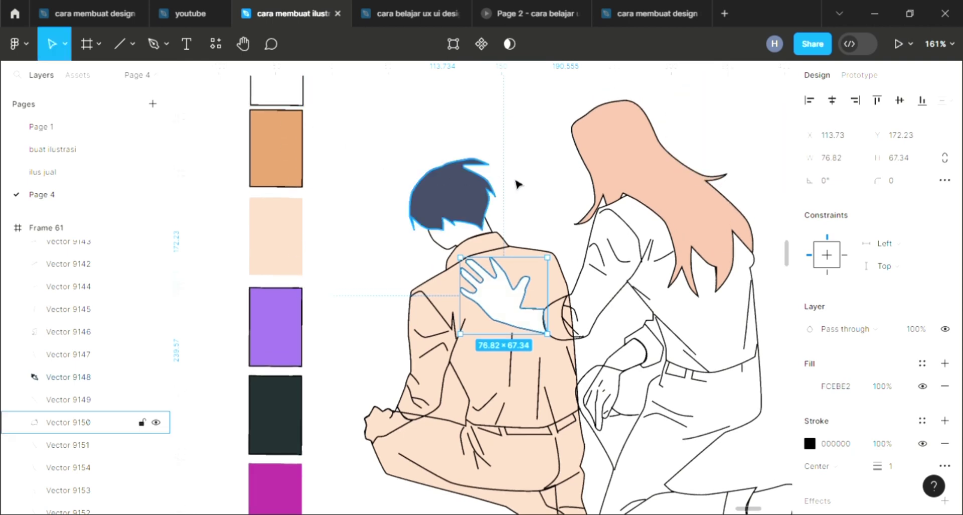
{"action": "left_click", "coordinate": [542, 204]}
Step: Fill the kneeling figure's body outline, send it behind the detail lines, and colour it with E4C4B1 sampled from the seated figure's clothing
{"action": "scroll", "coordinate": [399, 421], "scroll_direction": "down", "scroll_amount": 2, "text": "ctrl"}
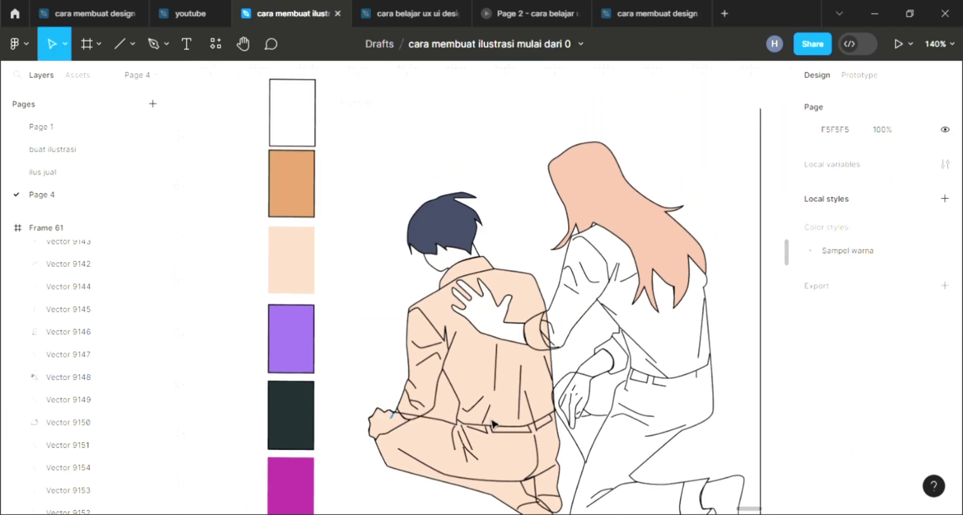
{"action": "scroll", "coordinate": [494, 424], "scroll_direction": "right", "scroll_amount": 2}
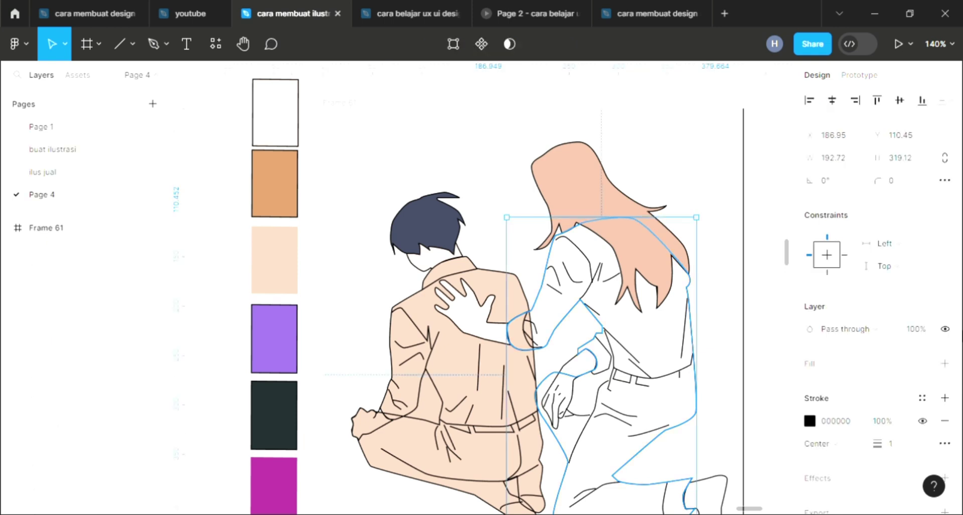
{"action": "left_click", "coordinate": [944, 364]}
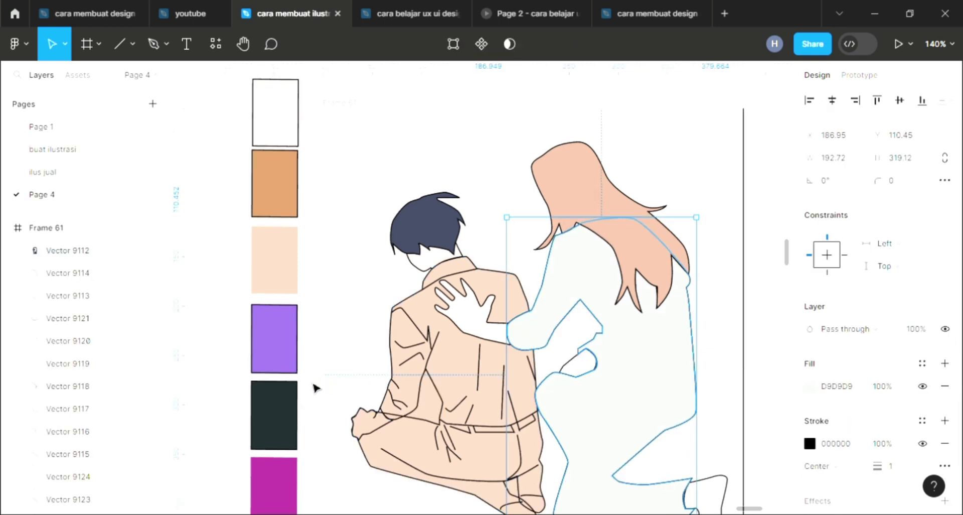
{"action": "key", "text": "ctrl+shift+bracketleft"}
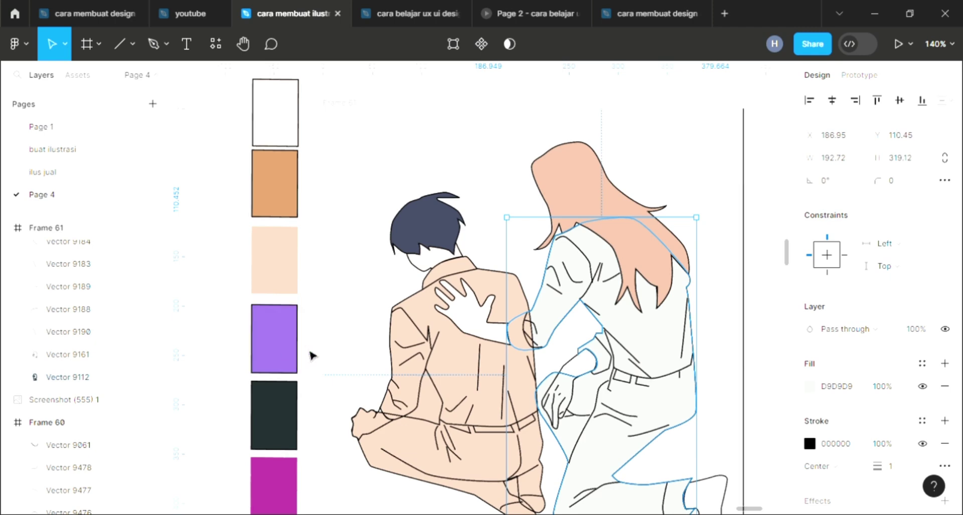
{"action": "key", "text": "i"}
{"action": "left_click", "coordinate": [461, 379]}
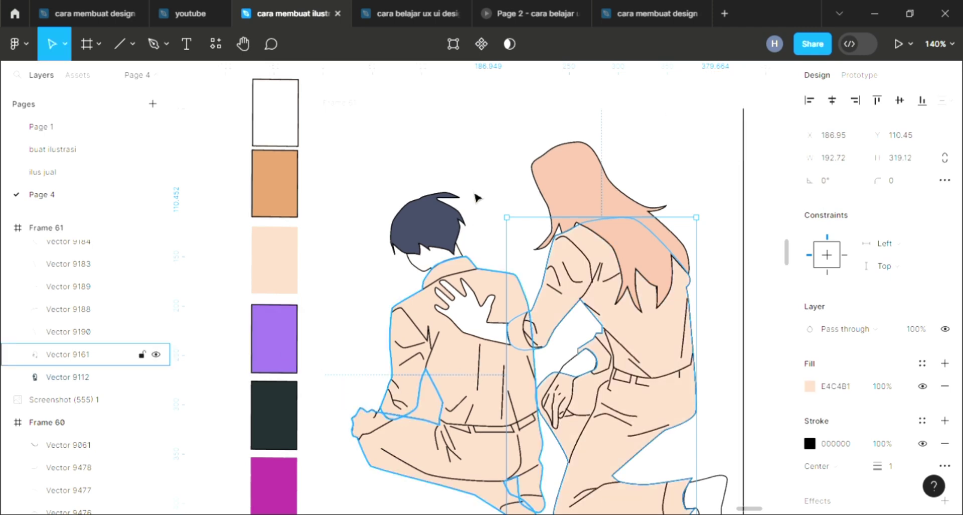
{"action": "left_click", "coordinate": [477, 200]}
Step: Move the seated figure's body shape one level back, behind the kneeling figure's body, so the overlapping sleeve cuff lies in front
{"action": "scroll", "coordinate": [581, 381], "scroll_direction": "up", "scroll_amount": 3}
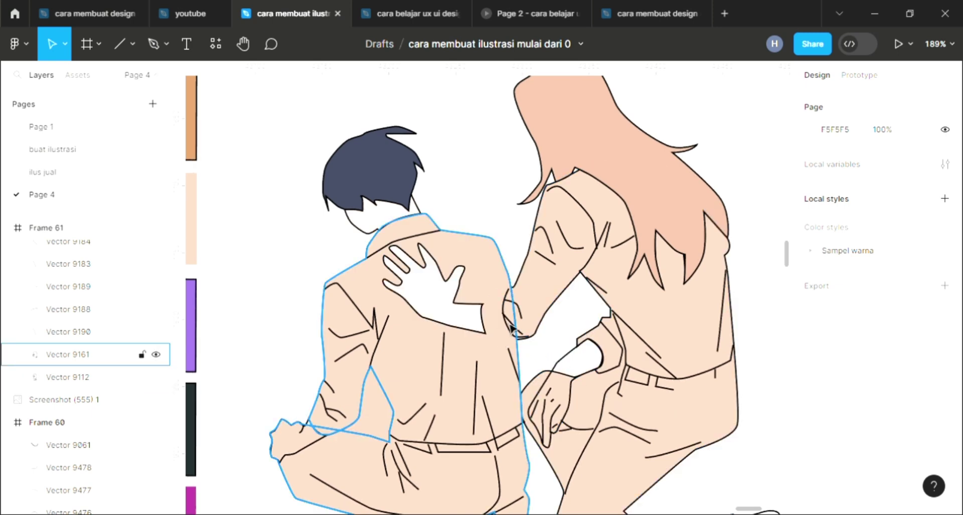
{"action": "left_click", "coordinate": [542, 321]}
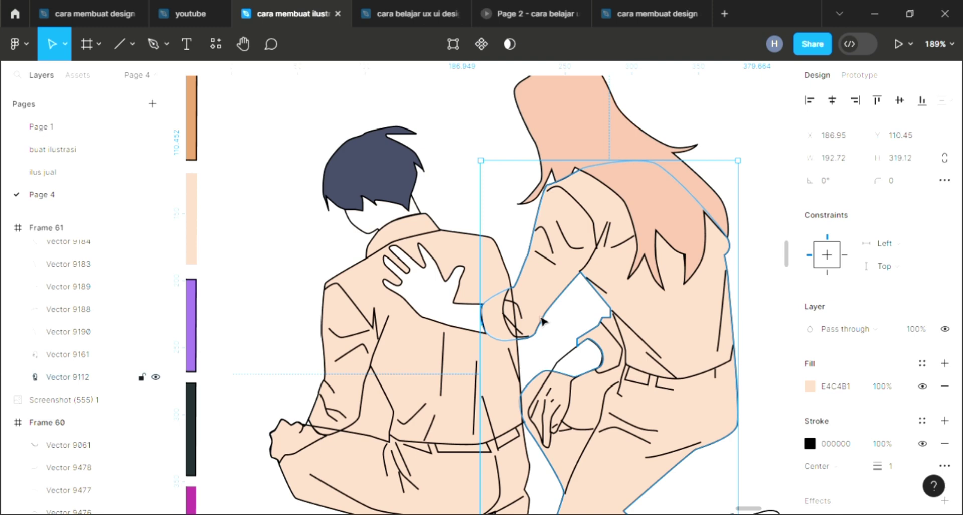
{"action": "left_click", "coordinate": [508, 264]}
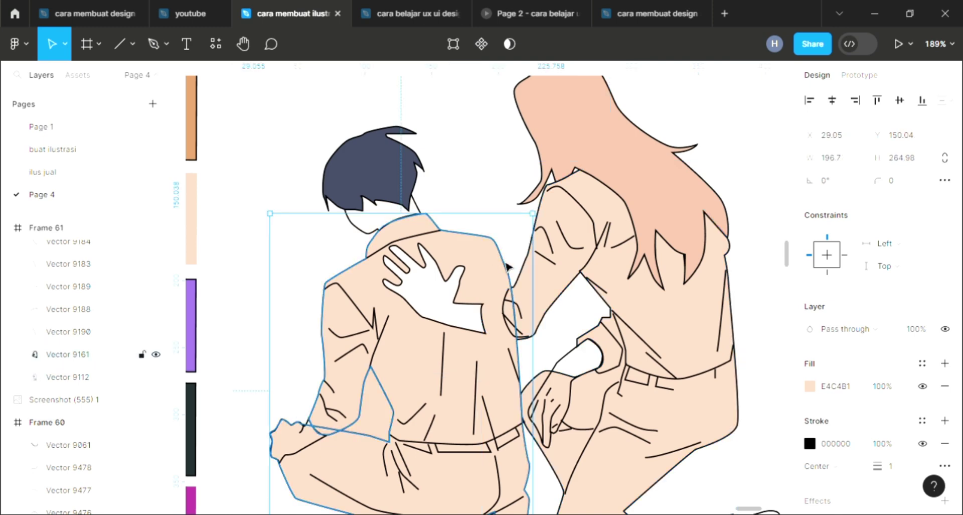
{"action": "key", "text": "ctrl+bracketleft"}
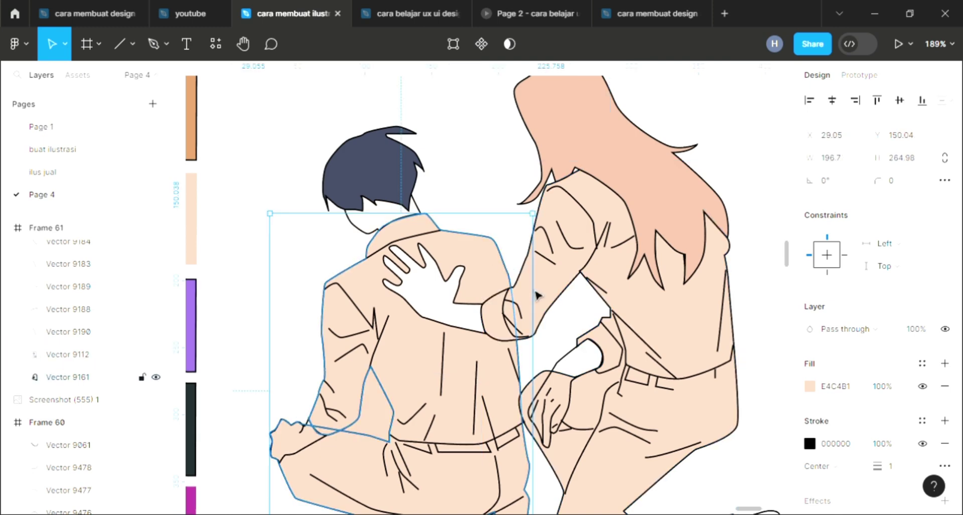
Step: Fill the kneeling figure's lowered hand, move it back behind the finger lines, and sample FCEBE2 from the other hand for it
{"action": "left_click", "coordinate": [600, 378]}
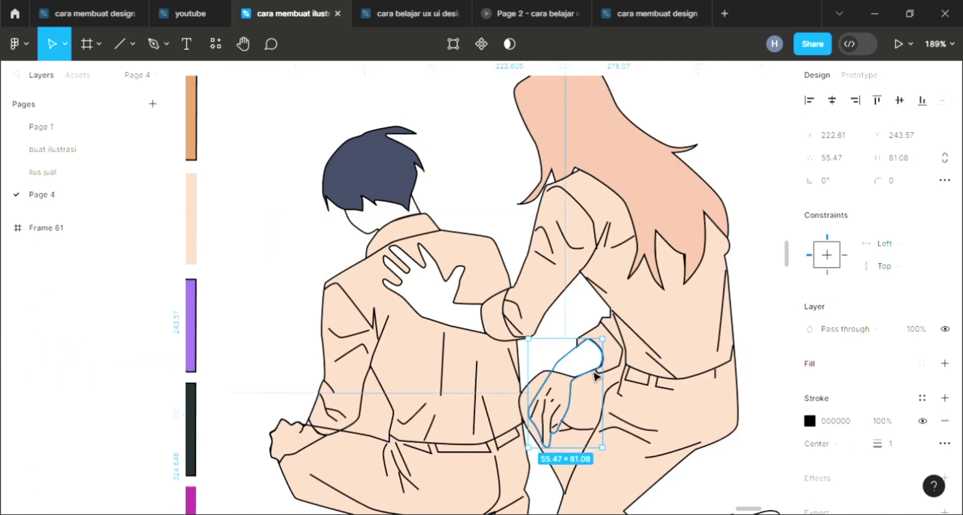
{"action": "left_click", "coordinate": [943, 365]}
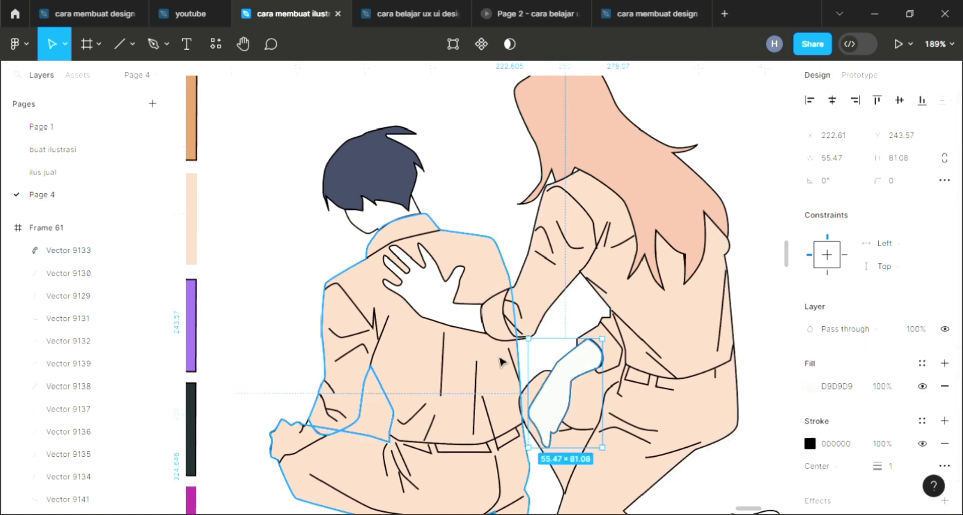
{"action": "key", "text": "ctrl+bracketleft"}
{"action": "key", "text": "ctrl+bracketleft"}
{"action": "key", "text": "ctrl+bracketleft"}
{"action": "key", "text": "ctrl+bracketleft"}
{"action": "key", "text": "ctrl+bracketleft"}
{"action": "key", "text": "ctrl+bracketleft"}
{"action": "key", "text": "ctrl+bracketleft"}
{"action": "key", "text": "ctrl+bracketleft"}
{"action": "key", "text": "ctrl+bracketleft"}
{"action": "key", "text": "ctrl+bracketleft"}
{"action": "key", "text": "ctrl+bracketleft"}
{"action": "key", "text": "ctrl+bracketleft"}
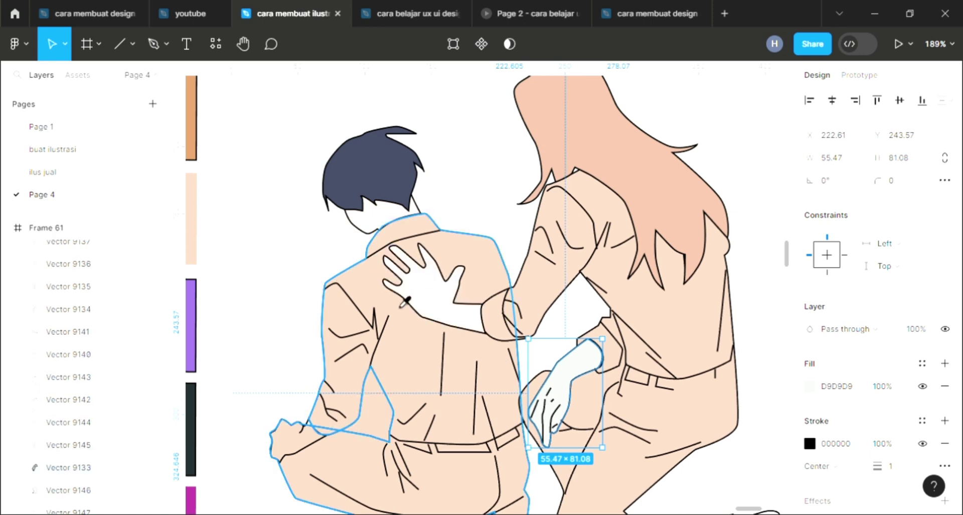
{"action": "key", "text": "i"}
{"action": "left_click", "coordinate": [429, 312]}
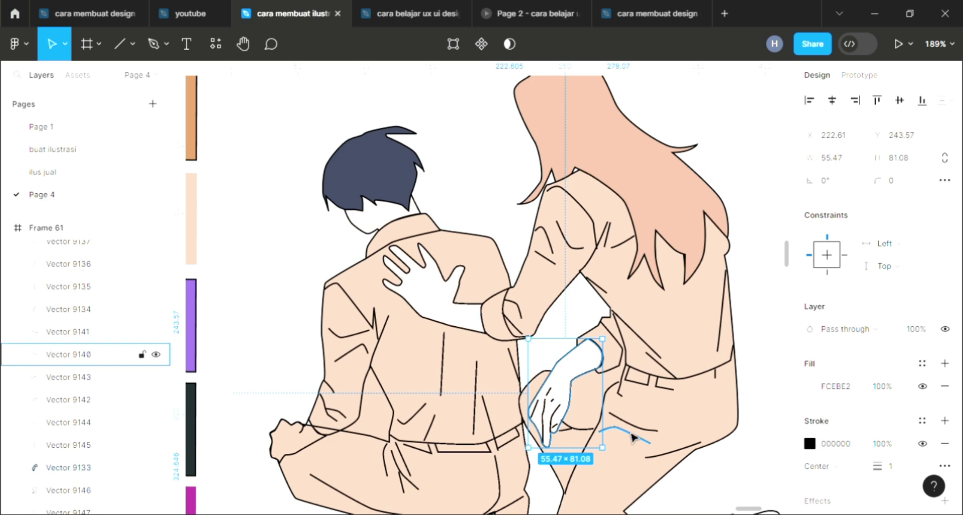
{"action": "key", "text": "Escape"}
Step: Add a fill to the kneeling figure's foot and sample FCEBE2 from the lowered hand for it
{"action": "scroll", "coordinate": [633, 431], "scroll_direction": "down", "scroll_amount": 2}
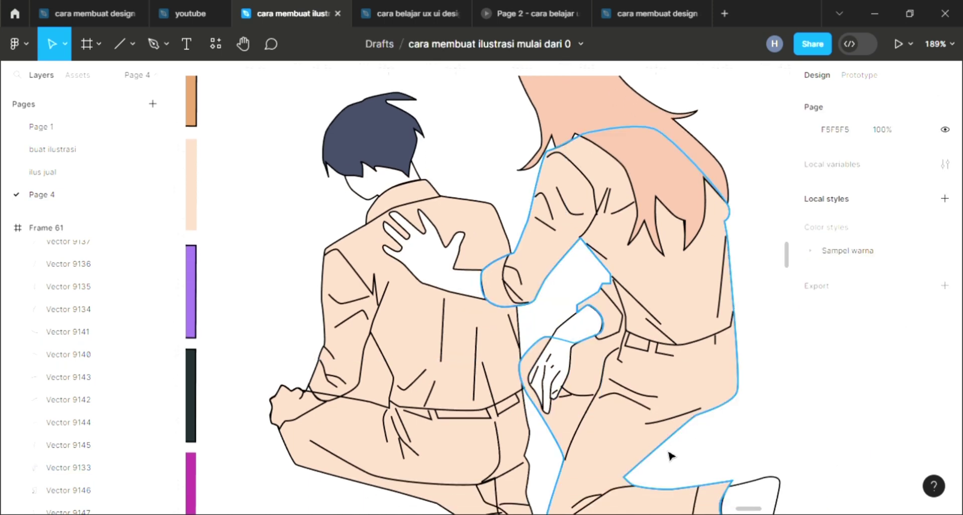
{"action": "scroll", "coordinate": [671, 455], "scroll_direction": "down", "scroll_amount": 5}
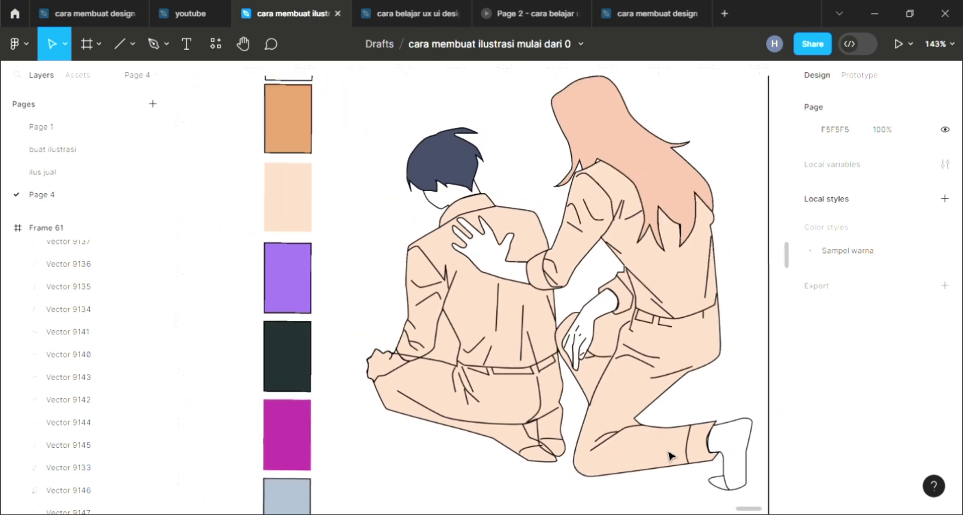
{"action": "scroll", "coordinate": [671, 456], "scroll_direction": "right", "scroll_amount": 1}
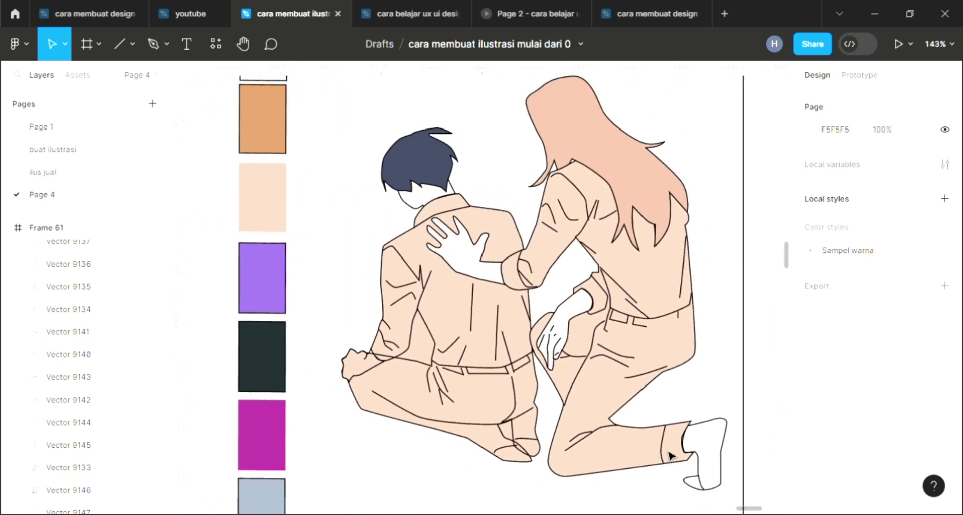
{"action": "left_click", "coordinate": [731, 443]}
{"action": "left_click", "coordinate": [946, 363]}
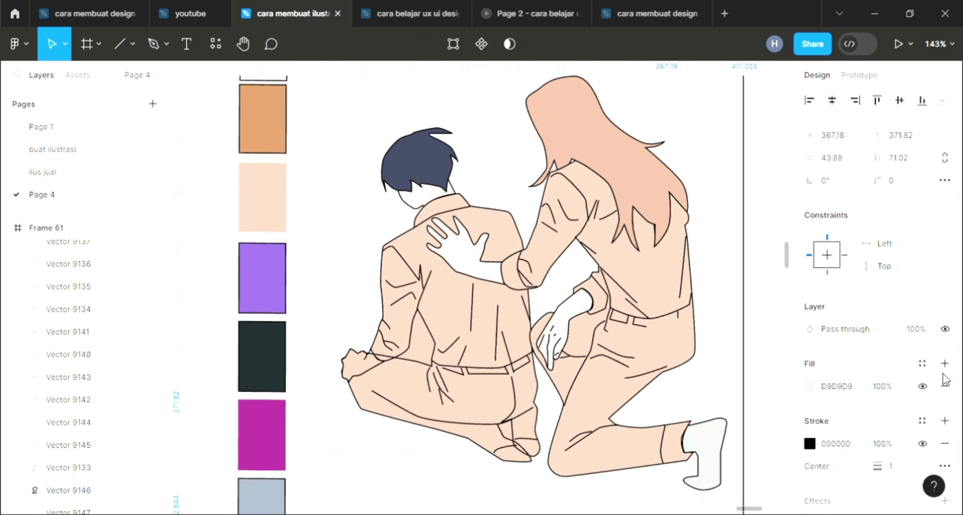
{"action": "key", "text": "i"}
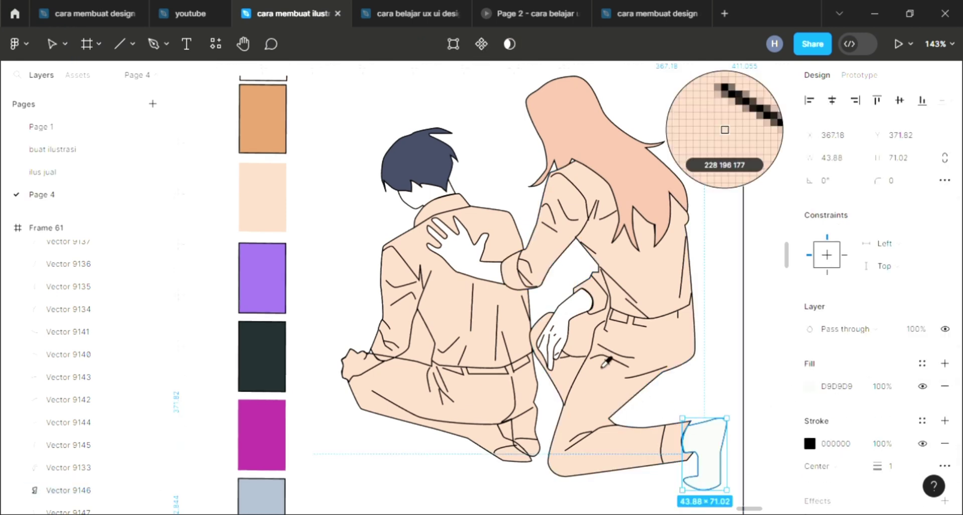
{"action": "left_click", "coordinate": [585, 323]}
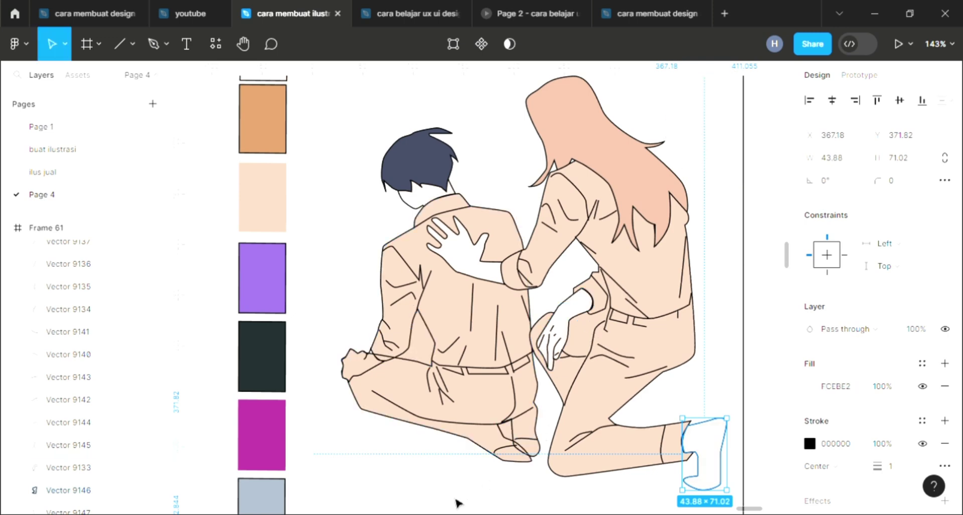
{"action": "left_click", "coordinate": [454, 478]}
Step: Start a new Pen path just outside the seated figure's knee, at about X 20, Y 302
{"action": "scroll", "coordinate": [454, 411], "scroll_direction": "up", "scroll_amount": 1}
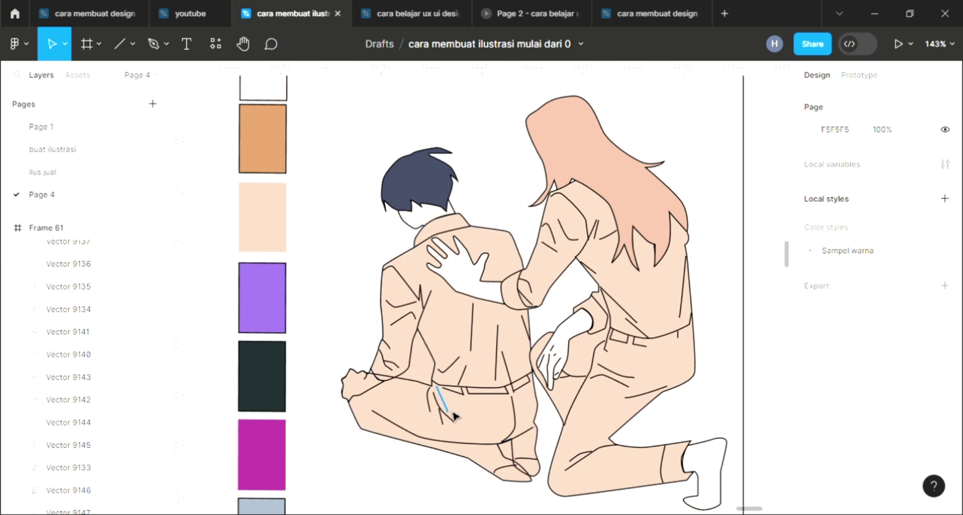
{"action": "scroll", "coordinate": [454, 411], "scroll_direction": "up", "scroll_amount": 1}
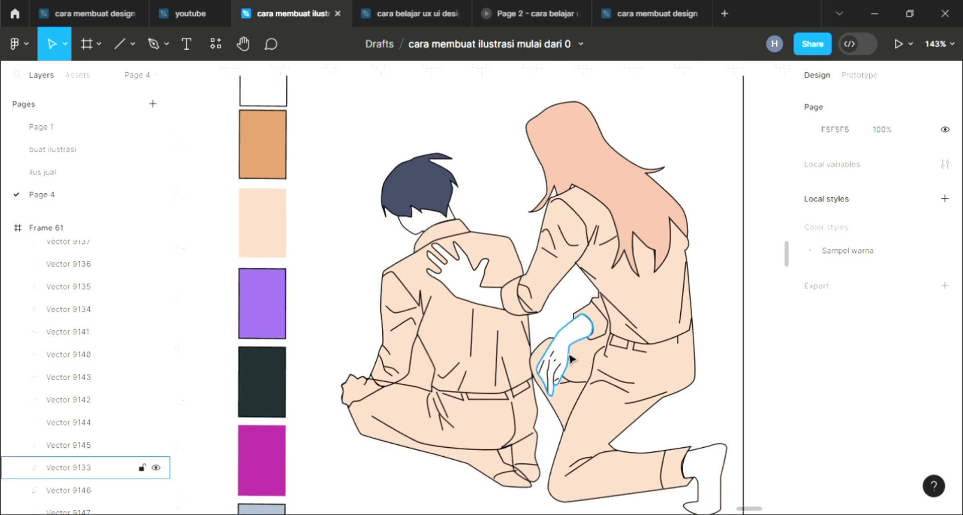
{"action": "scroll", "coordinate": [571, 358], "scroll_direction": "down", "scroll_amount": 5}
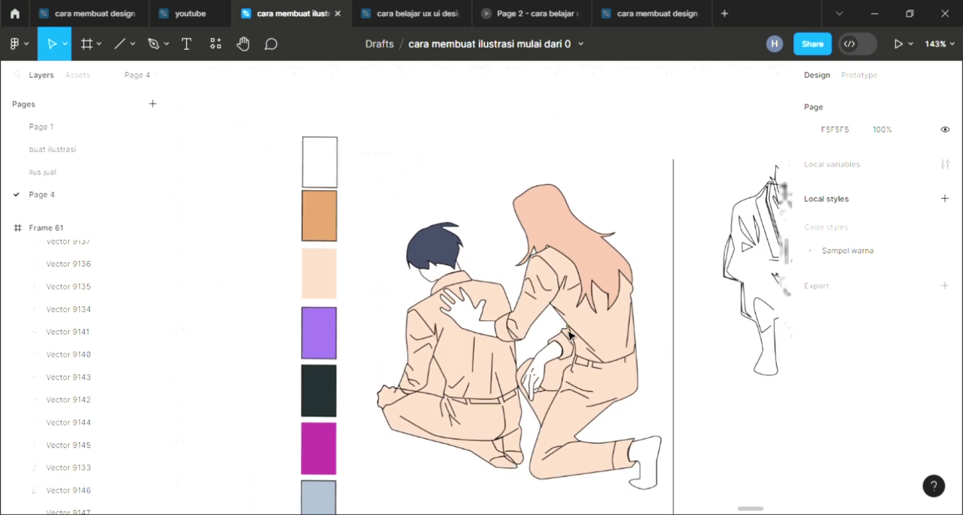
{"action": "left_click", "coordinate": [154, 52]}
{"action": "scroll", "coordinate": [323, 226], "scroll_direction": "down", "scroll_amount": 3}
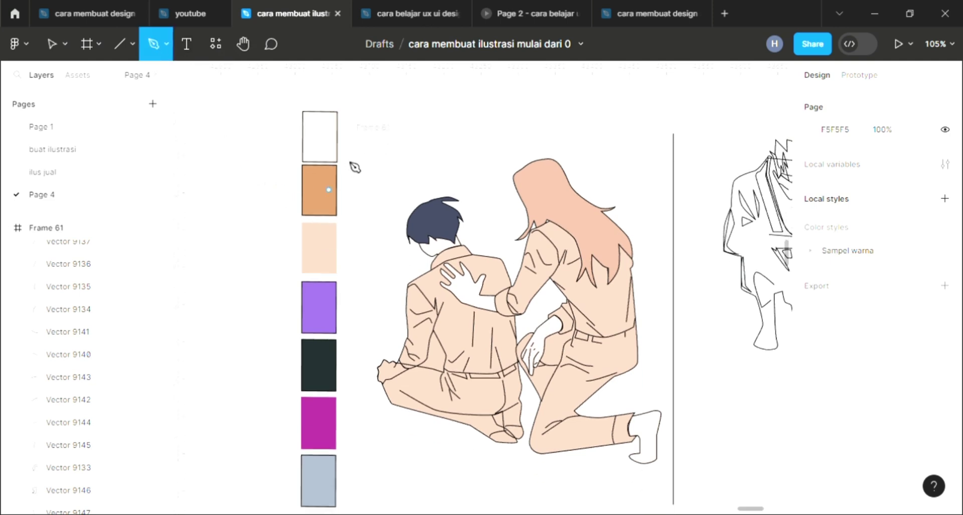
{"action": "scroll", "coordinate": [435, 334], "scroll_direction": "up", "scroll_amount": 1}
{"action": "scroll", "coordinate": [427, 337], "scroll_direction": "right", "scroll_amount": 5}
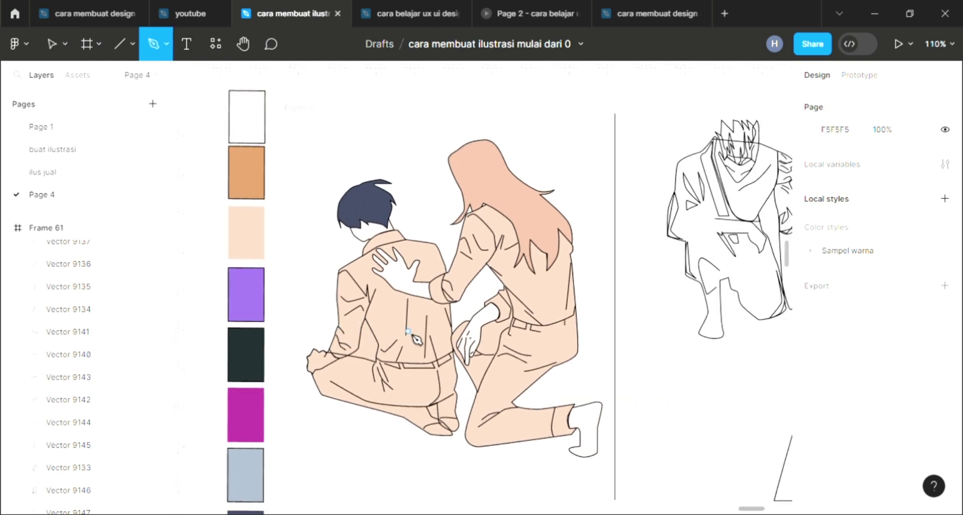
{"action": "scroll", "coordinate": [416, 340], "scroll_direction": "right", "scroll_amount": 6}
{"action": "scroll", "coordinate": [416, 340], "scroll_direction": "left", "scroll_amount": 8}
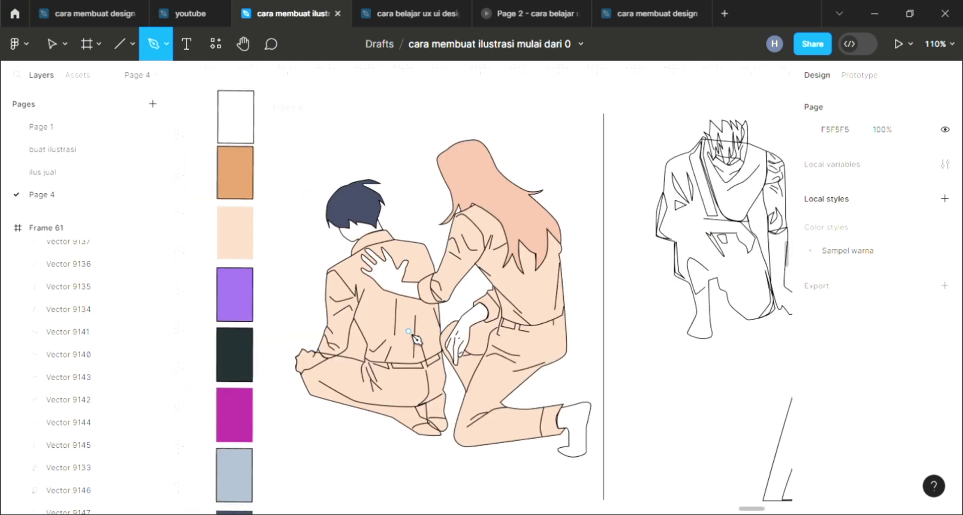
{"action": "scroll", "coordinate": [413, 335], "scroll_direction": "up", "scroll_amount": 3}
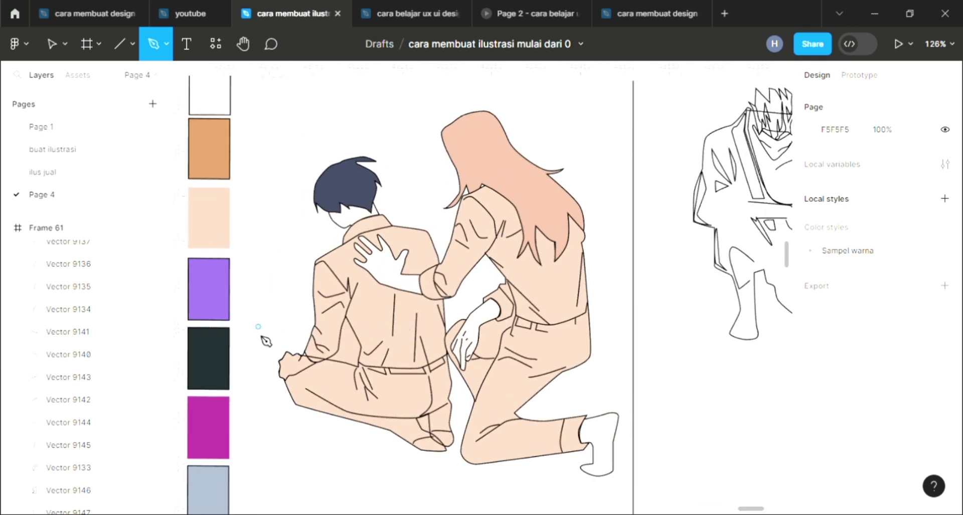
{"action": "left_click", "coordinate": [270, 350]}
{"action": "left_click", "coordinate": [276, 312]}
{"action": "left_click", "coordinate": [299, 333]}
{"action": "left_click", "coordinate": [300, 312]}
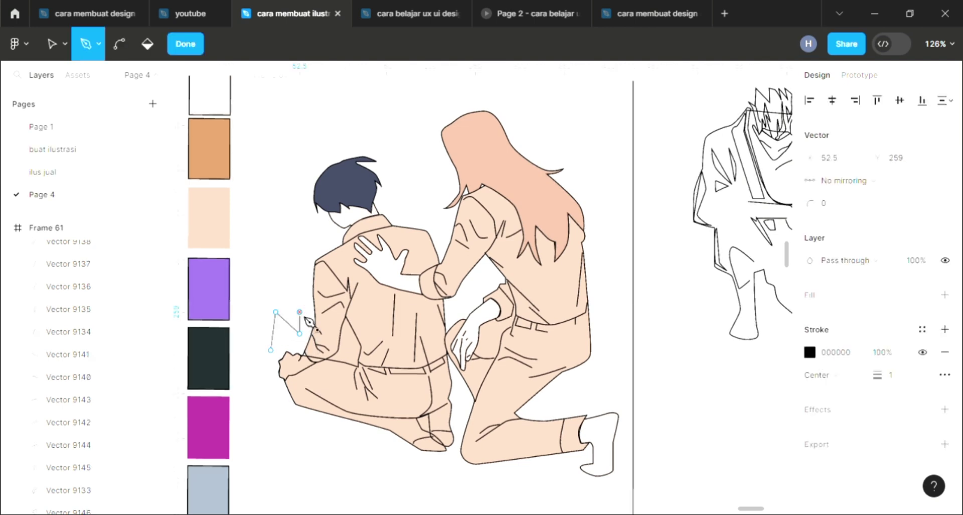
{"action": "left_click", "coordinate": [300, 274]}
{"action": "left_click", "coordinate": [306, 245]}
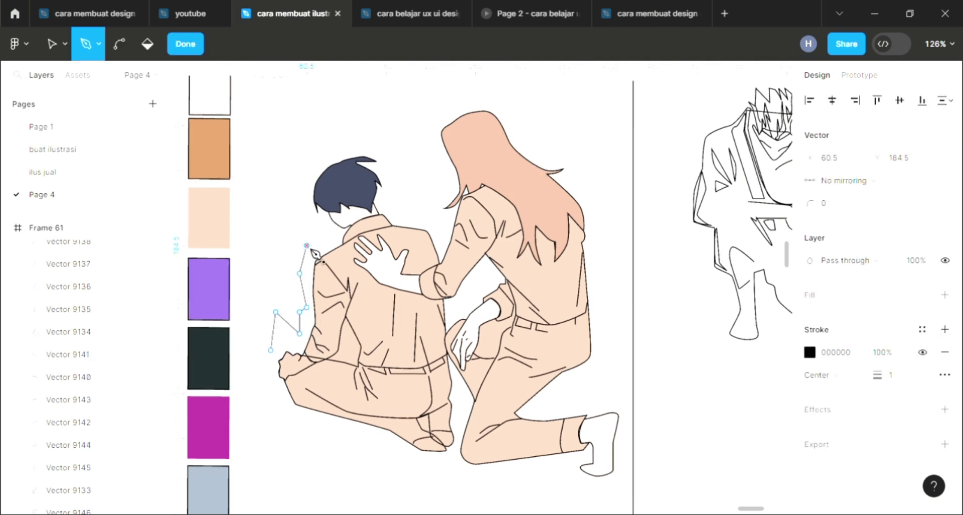
{"action": "key", "text": "ctrl+z"}
{"action": "key", "text": "ctrl+z"}
{"action": "key", "text": "ctrl+z"}
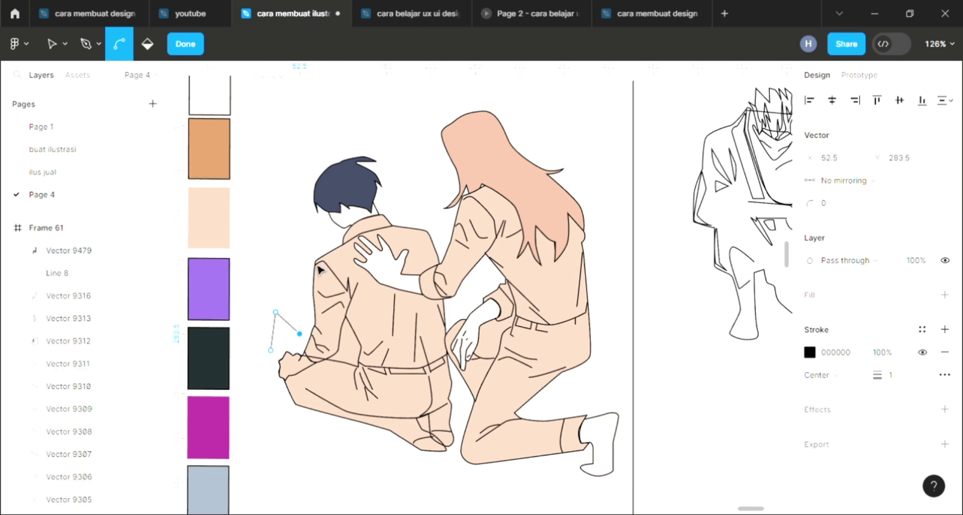
{"action": "key", "text": "ctrl+z"}
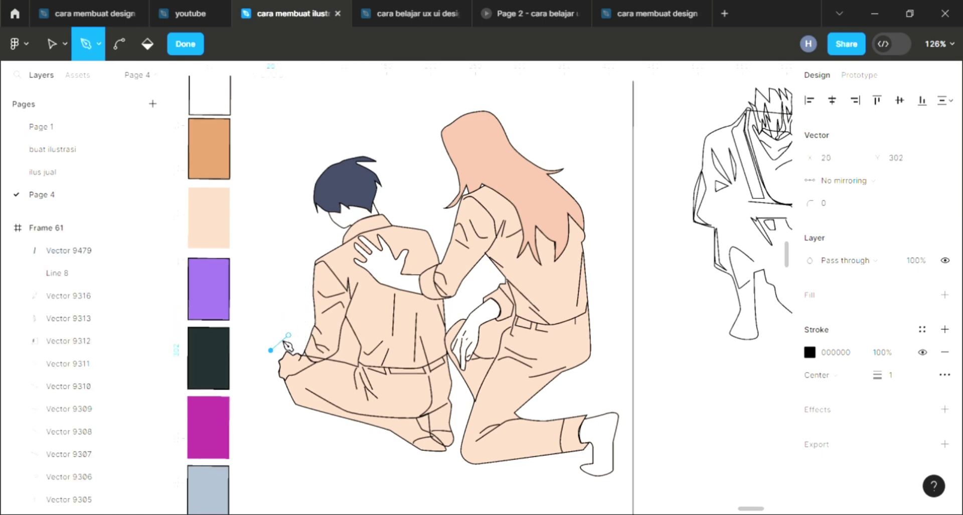
Step: Continue the Pen path as a jagged outline up along the seated figure's arm and around over the dark hair
{"action": "left_click_drag", "start_coordinate": [279, 337], "coordinate": [295, 340]}
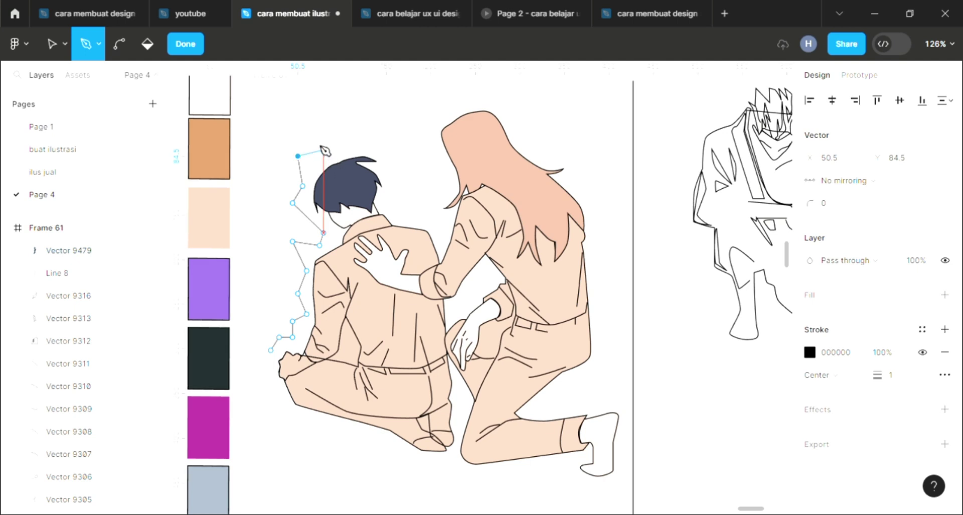
{"action": "left_click", "coordinate": [336, 108]}
{"action": "left_click", "coordinate": [349, 135]}
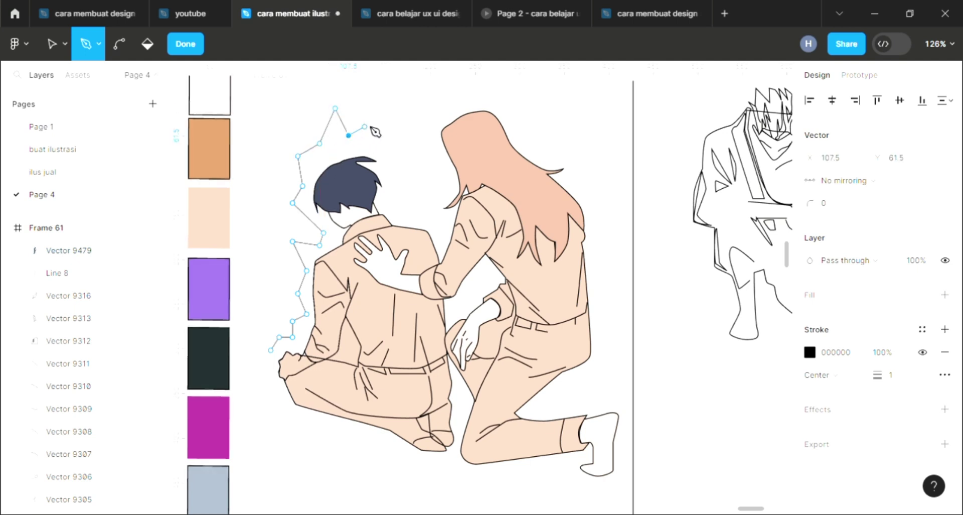
{"action": "left_click", "coordinate": [367, 124]}
{"action": "left_click", "coordinate": [391, 156]}
{"action": "left_click", "coordinate": [401, 152]}
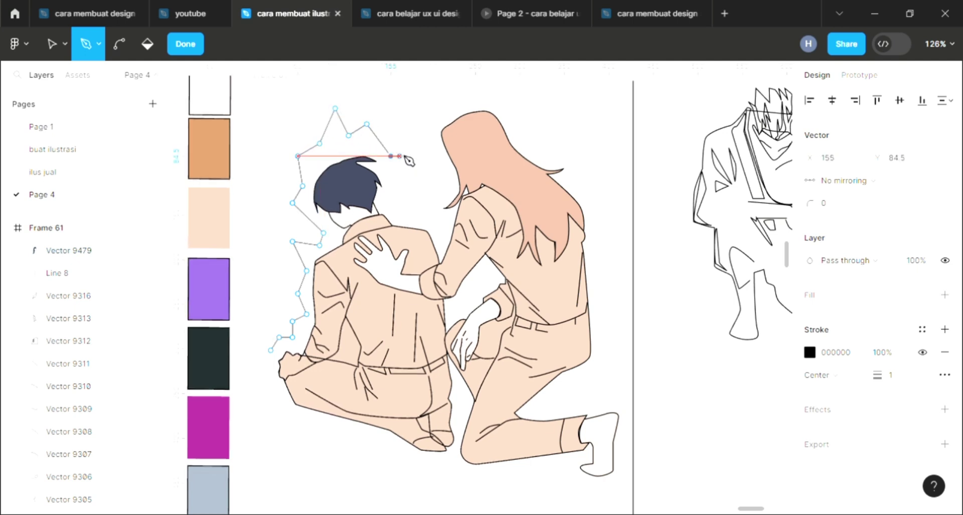
Step: Continue the Pen path with zigzag points through the gap between the two heads and up over the kneeling figure's hair
{"action": "left_click", "coordinate": [407, 194]}
{"action": "left_click", "coordinate": [423, 159]}
{"action": "left_click", "coordinate": [441, 161]}
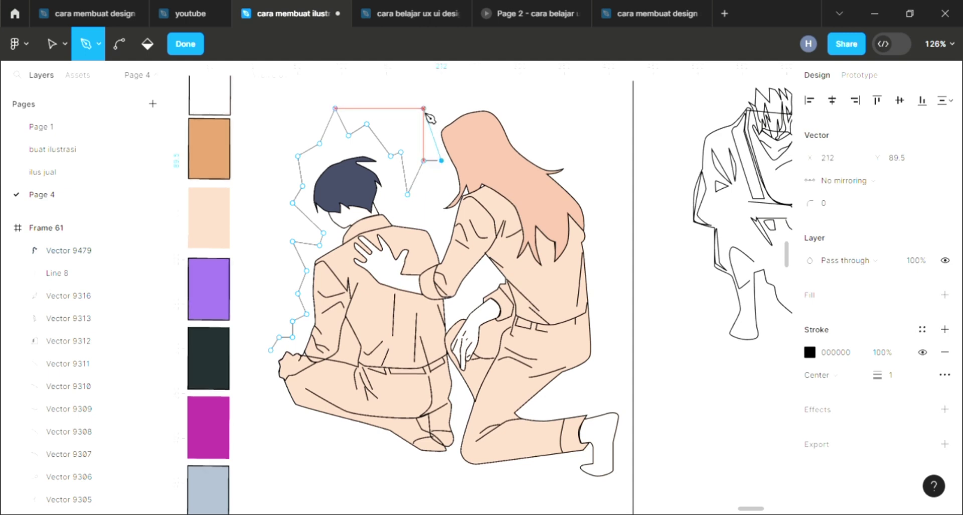
{"action": "left_click", "coordinate": [424, 108]}
{"action": "left_click", "coordinate": [441, 108]}
{"action": "left_click", "coordinate": [460, 94]}
{"action": "left_click", "coordinate": [487, 108]}
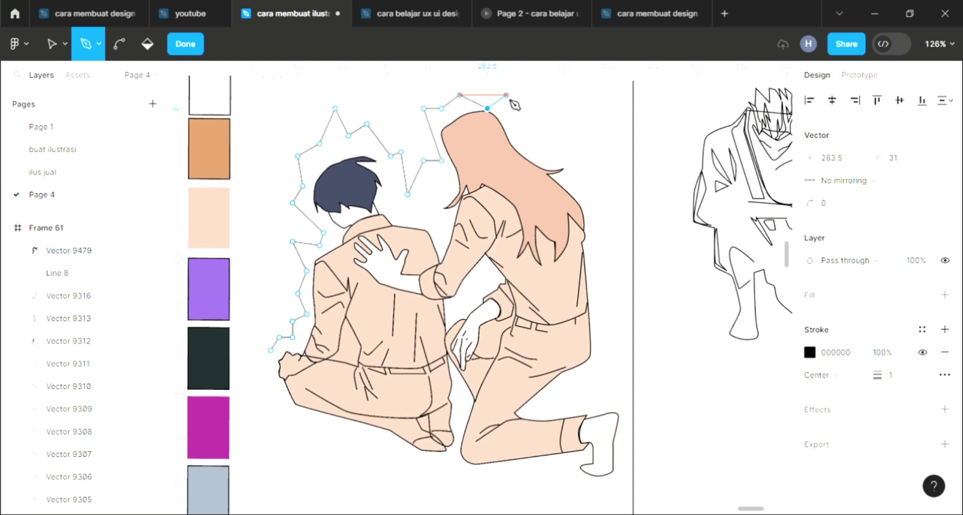
Step: Extend the jagged outline around the back of the kneeling figure's head and down her back to about X 399, Y 252
{"action": "left_click", "coordinate": [507, 94]}
{"action": "left_click", "coordinate": [527, 124]}
{"action": "left_click", "coordinate": [566, 128]}
{"action": "left_click", "coordinate": [578, 164]}
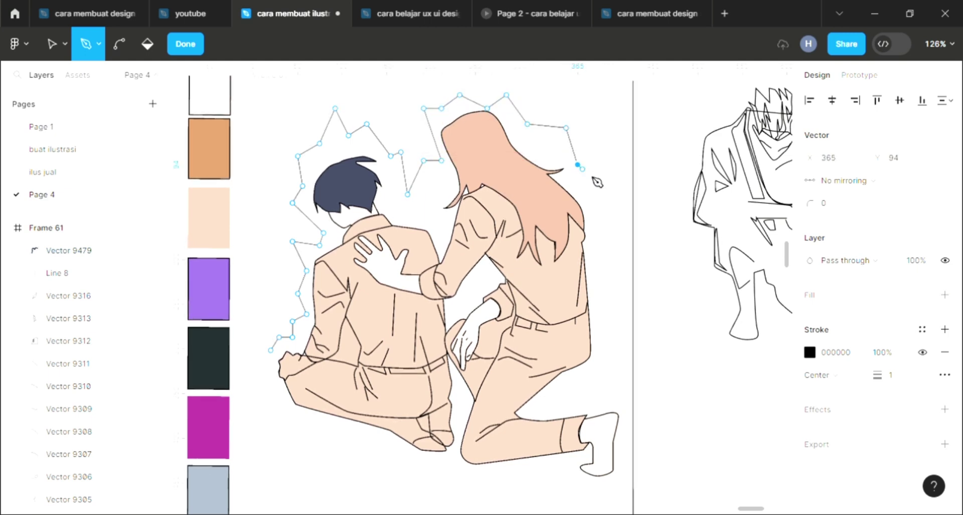
{"action": "left_click", "coordinate": [597, 185]}
{"action": "left_click", "coordinate": [597, 220]}
{"action": "left_click", "coordinate": [616, 270]}
{"action": "left_click", "coordinate": [608, 305]}
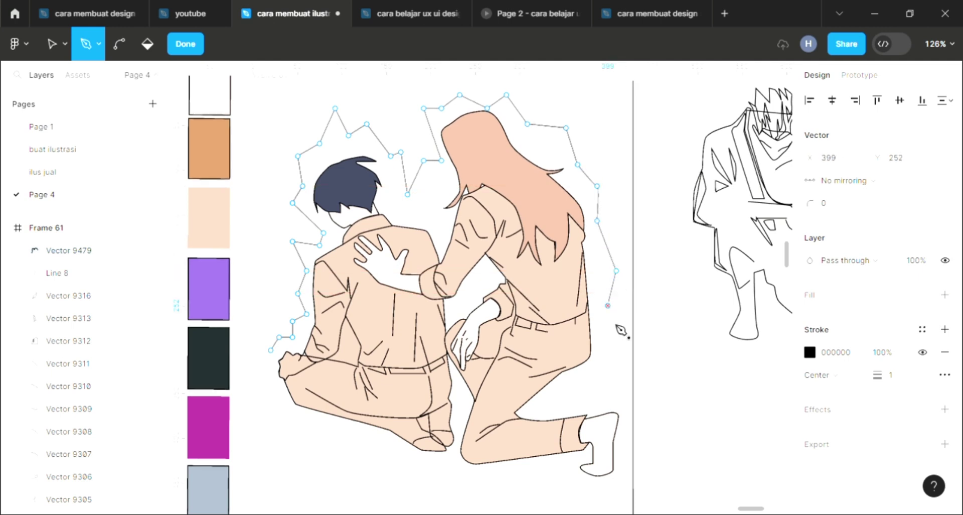
Step: Carry the outline down past the kneeling figure's hips to a point beside the raised foot, at about X 416.5, Y 431.5
{"action": "left_click", "coordinate": [616, 350]}
{"action": "left_click", "coordinate": [607, 374]}
{"action": "left_click_drag", "start_coordinate": [628, 415], "coordinate": [628, 472]}
{"action": "left_click", "coordinate": [623, 466]}
{"action": "left_click", "coordinate": [623, 496]}
{"action": "left_click", "coordinate": [593, 497]}
{"action": "left_click", "coordinate": [578, 496]}
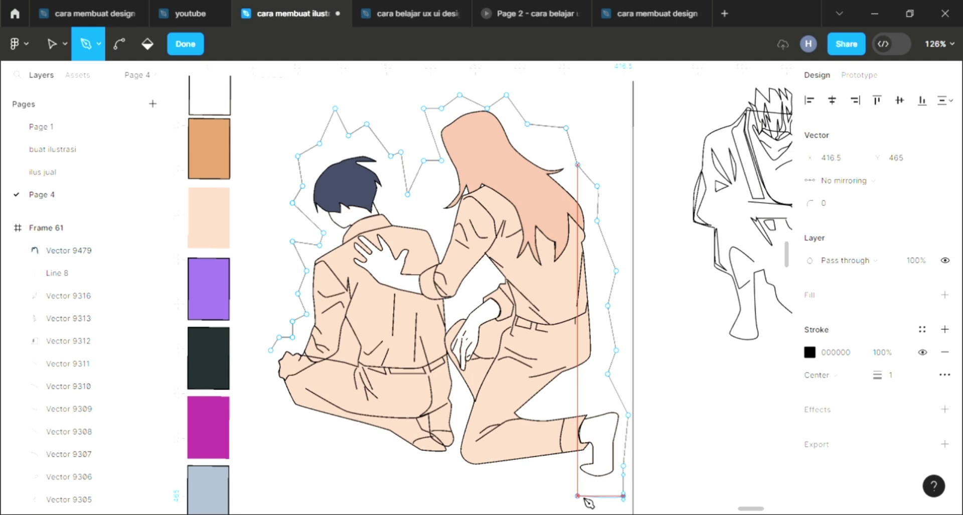
{"action": "left_click", "coordinate": [559, 510]}
{"action": "left_click", "coordinate": [536, 473]}
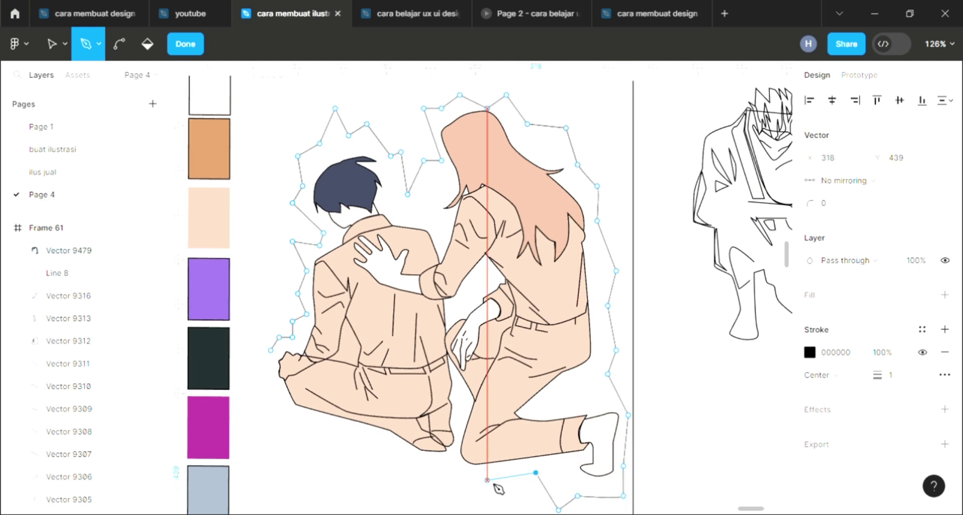
{"action": "key", "text": "ctrl+z"}
{"action": "key", "text": "ctrl+z"}
{"action": "key", "text": "ctrl+z"}
{"action": "key", "text": "ctrl+z"}
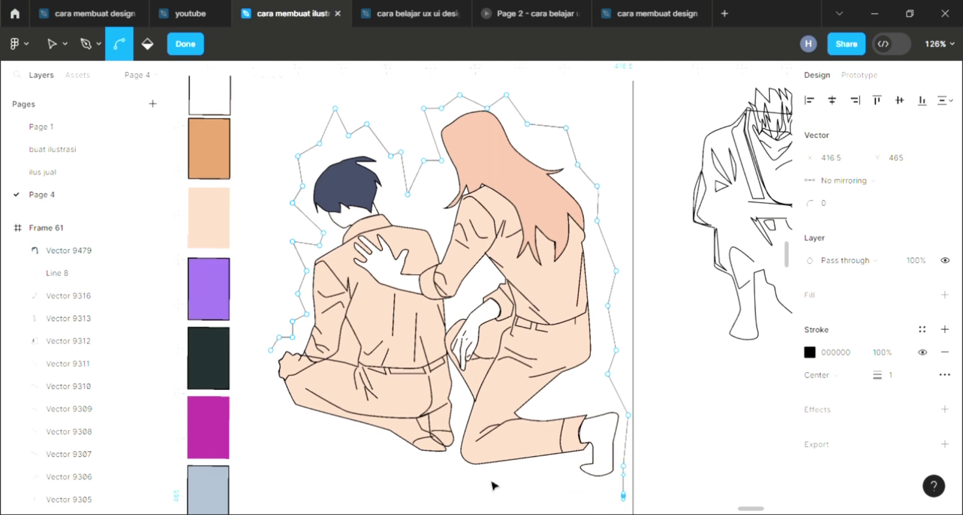
{"action": "key", "text": "ctrl+z"}
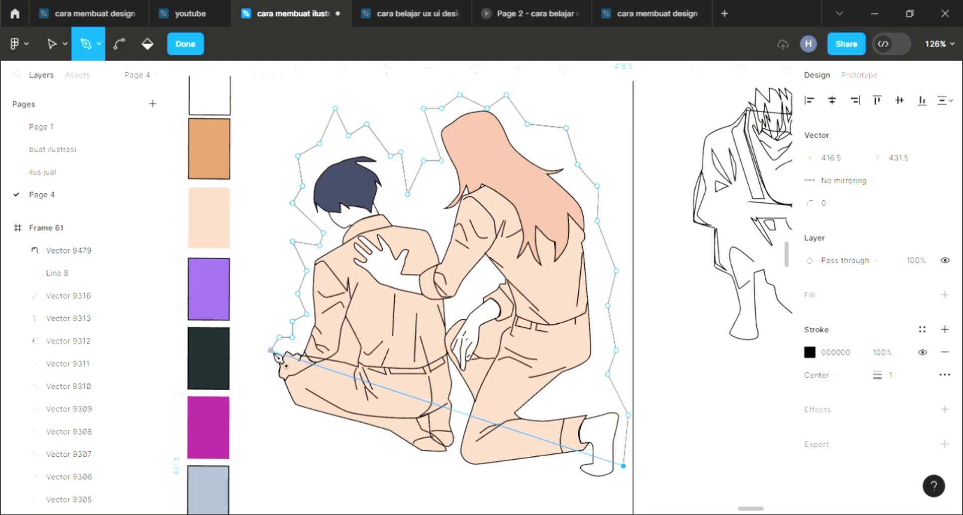
Step: Close the path from the foot back to its starting point near the seated figure's knee and finish vector editing
{"action": "left_click", "coordinate": [270, 351]}
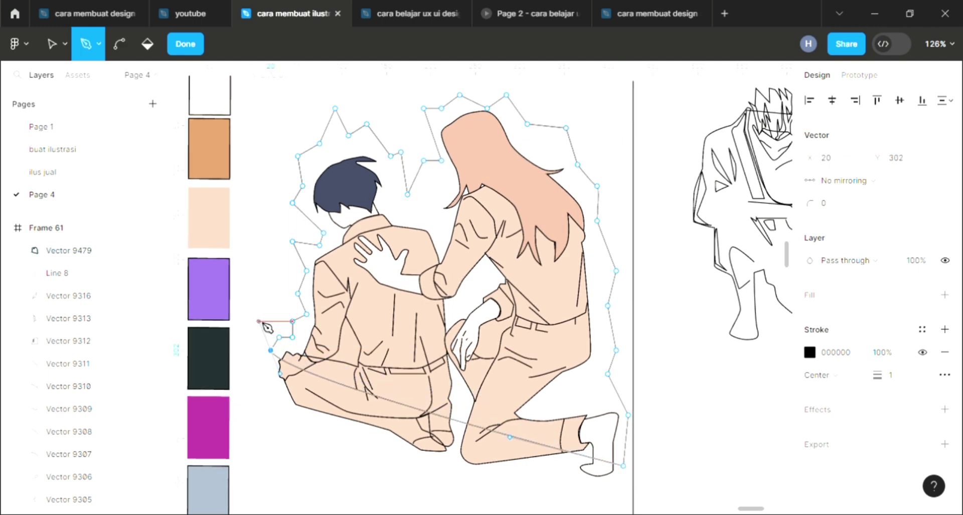
{"action": "left_click_drag", "start_coordinate": [259, 321], "coordinate": [260, 322]}
{"action": "key", "text": "Escape"}
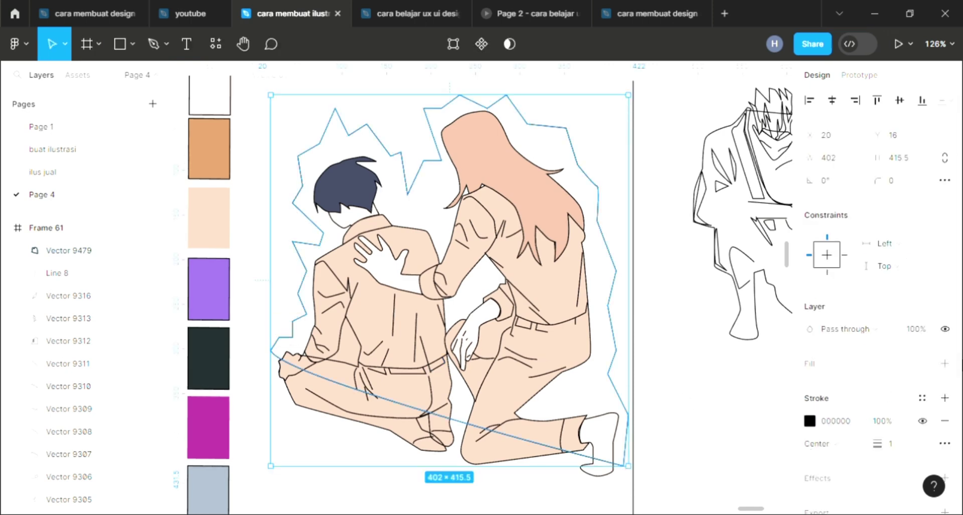
Step: Fill the jagged shape with yellow FAC45B and send it behind both figures
{"action": "left_click", "coordinate": [946, 364]}
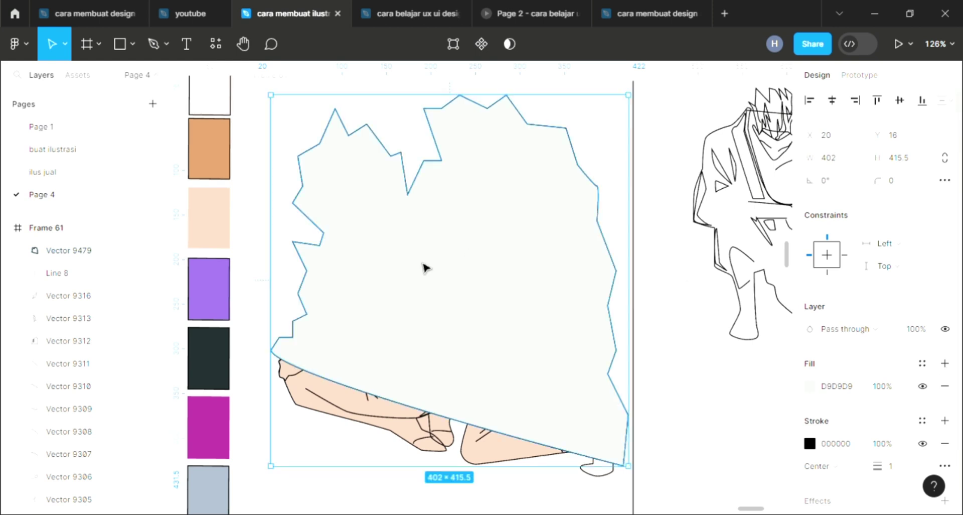
{"action": "key", "text": "ctrl+shift+bracketleft"}
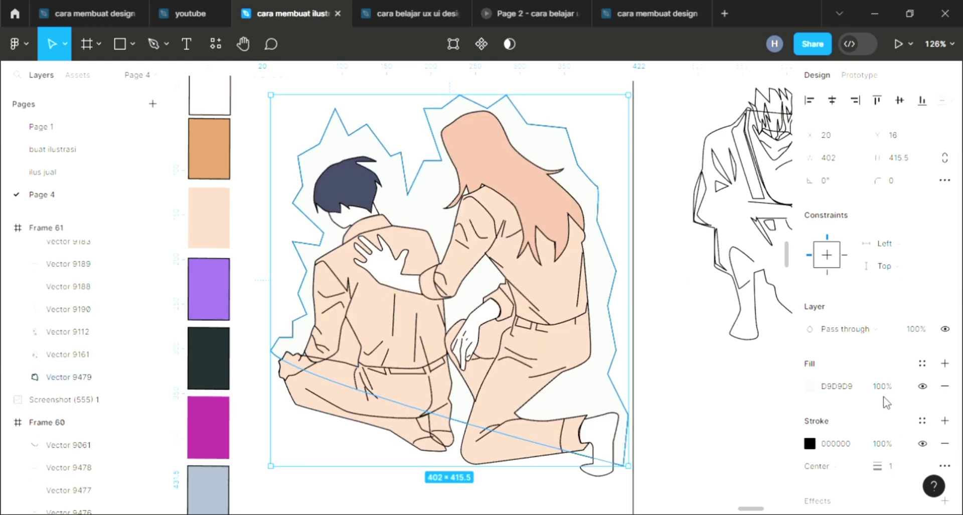
{"action": "left_click", "coordinate": [811, 386]}
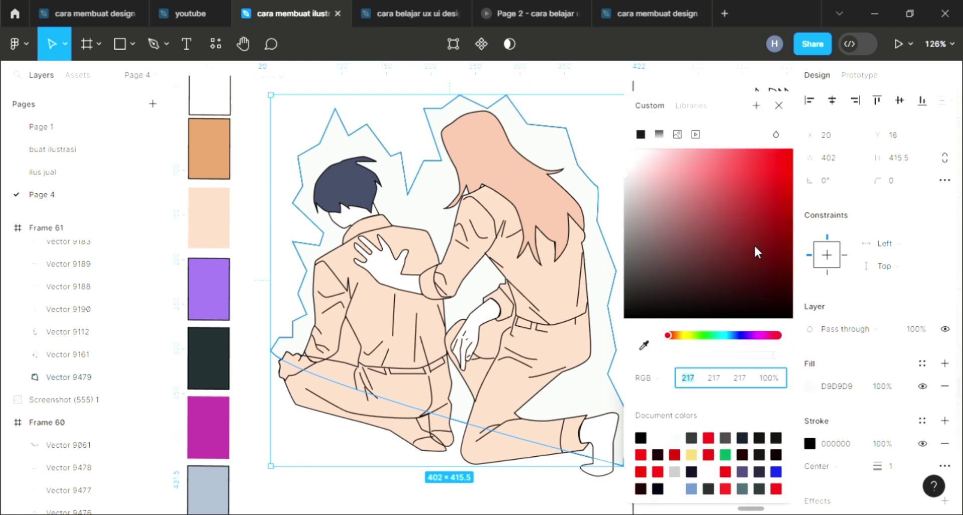
{"action": "left_click", "coordinate": [679, 338]}
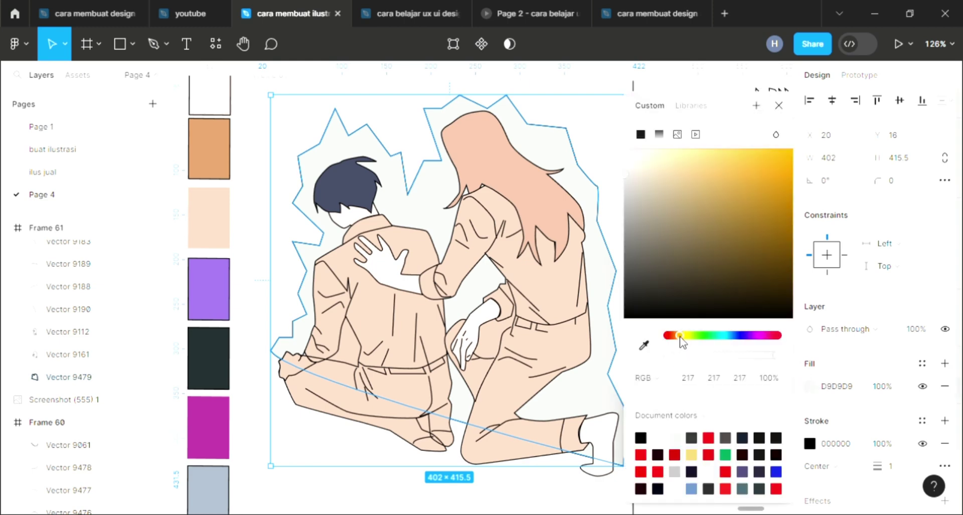
{"action": "left_click_drag", "start_coordinate": [758, 161], "coordinate": [732, 158]}
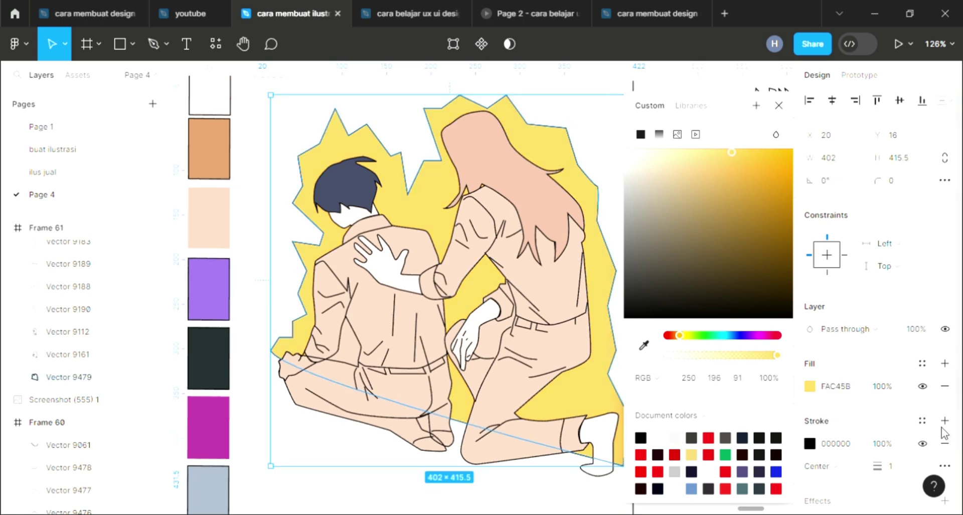
Step: Remove the jagged shape's stroke and change its yellow fill to a linear gradient
{"action": "left_click", "coordinate": [945, 444]}
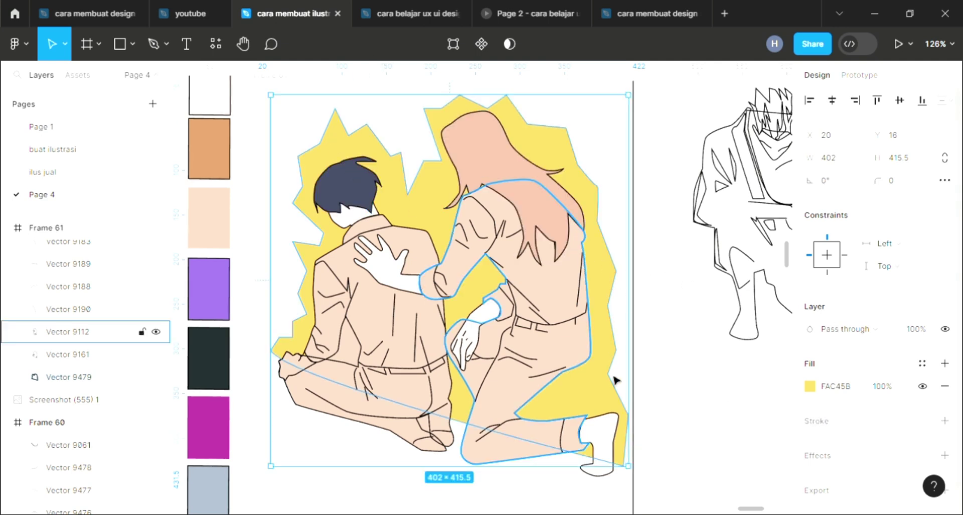
{"action": "left_click", "coordinate": [810, 386]}
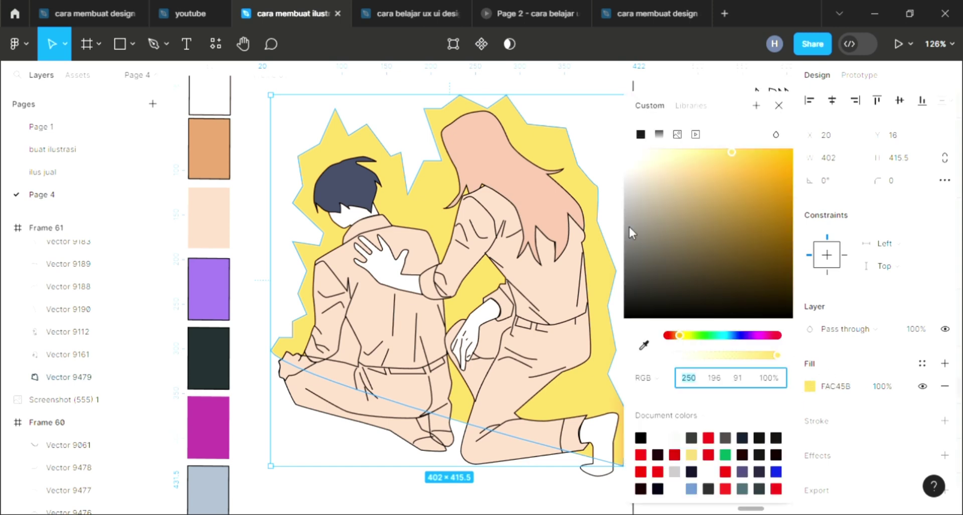
{"action": "left_click", "coordinate": [658, 135]}
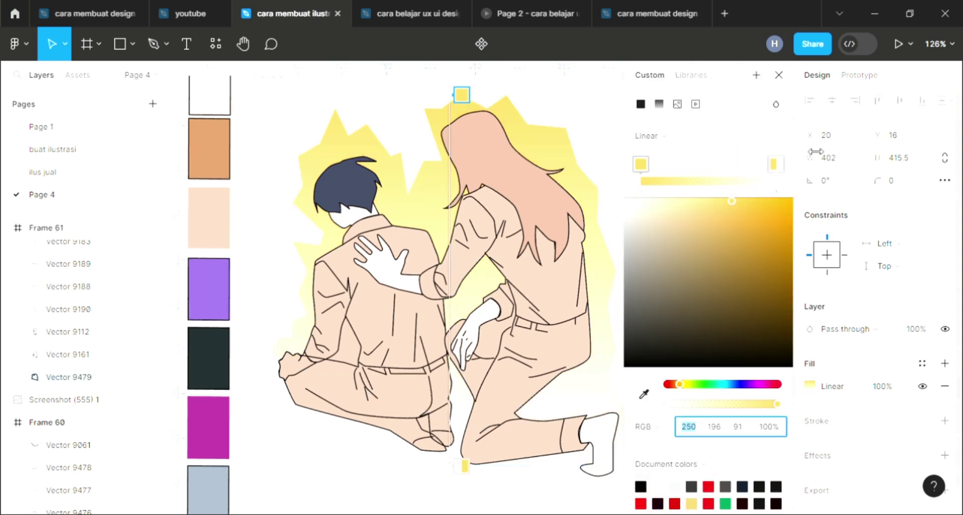
{"action": "left_click", "coordinate": [780, 75]}
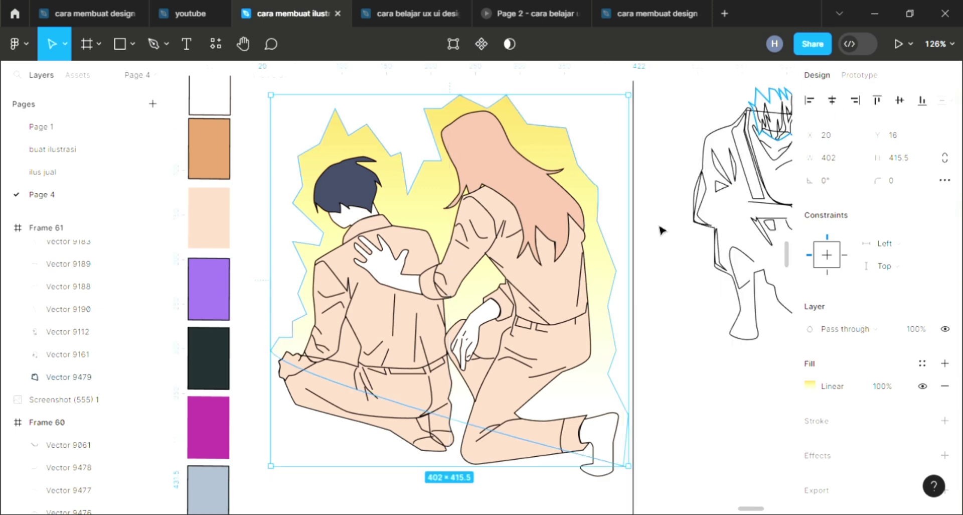
{"action": "left_click", "coordinate": [319, 486]}
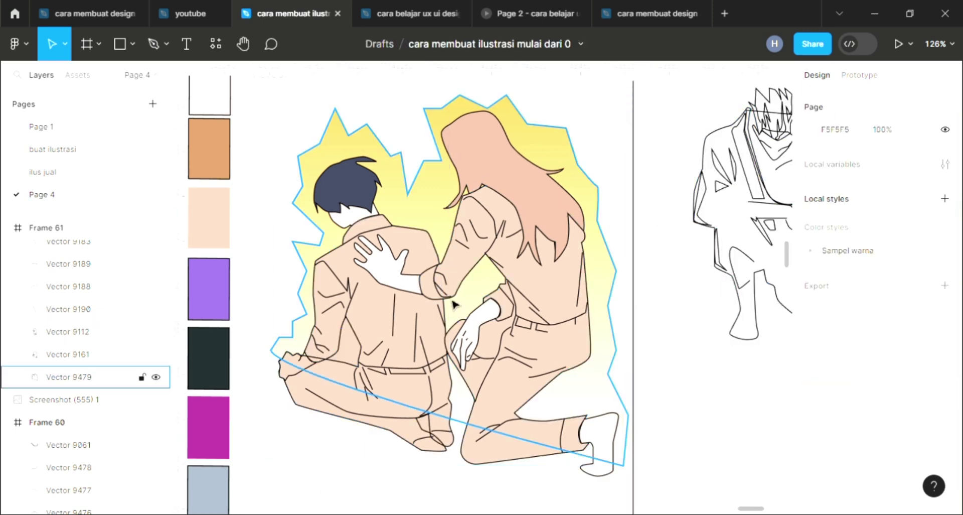
Step: Add a fill to the jagged 11 × 38.66 hair strand on the crouching figure and sample 1F2A2C from the dark swatch for it
{"action": "scroll", "coordinate": [453, 303], "scroll_direction": "right", "scroll_amount": 2}
{"action": "scroll", "coordinate": [453, 302], "scroll_direction": "down", "scroll_amount": 3}
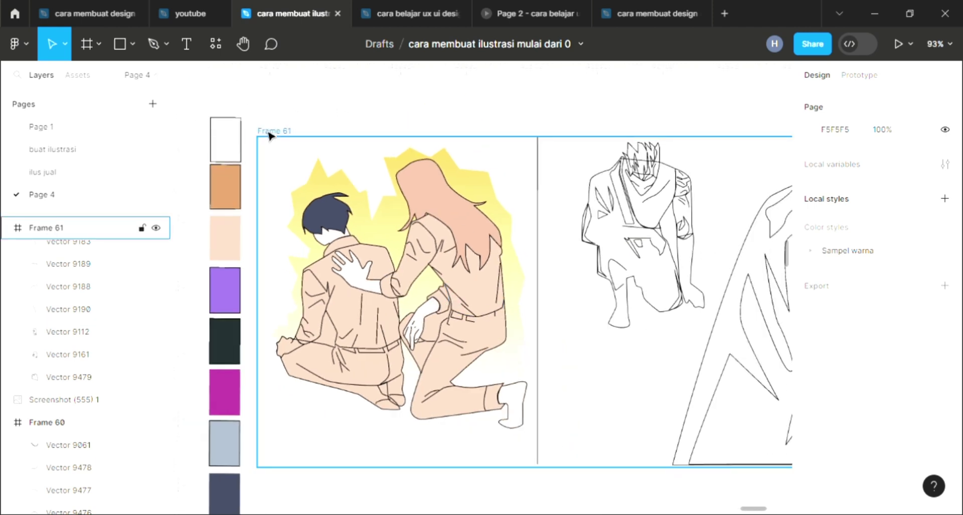
{"action": "left_click", "coordinate": [271, 133]}
{"action": "scroll", "coordinate": [658, 286], "scroll_direction": "right", "scroll_amount": 2}
{"action": "scroll", "coordinate": [658, 289], "scroll_direction": "right", "scroll_amount": 2}
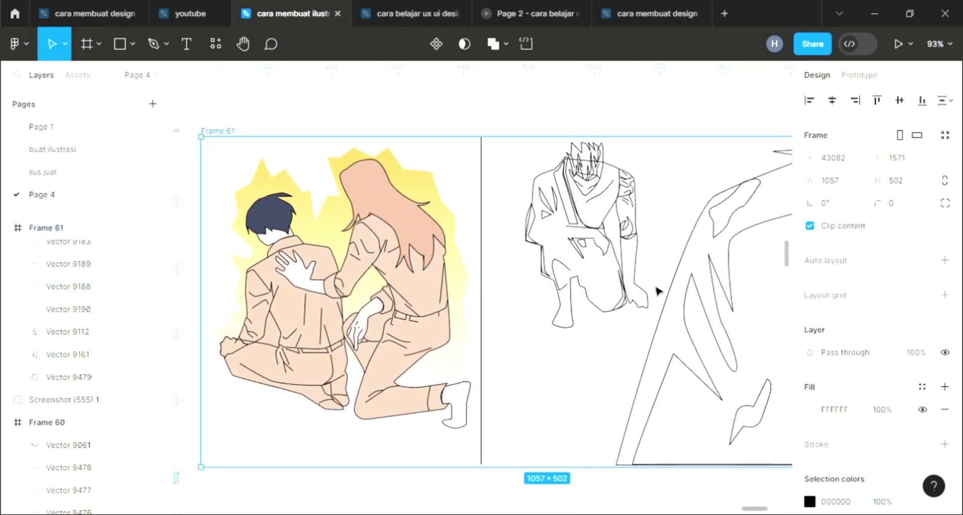
{"action": "scroll", "coordinate": [713, 325], "scroll_direction": "right", "scroll_amount": 6}
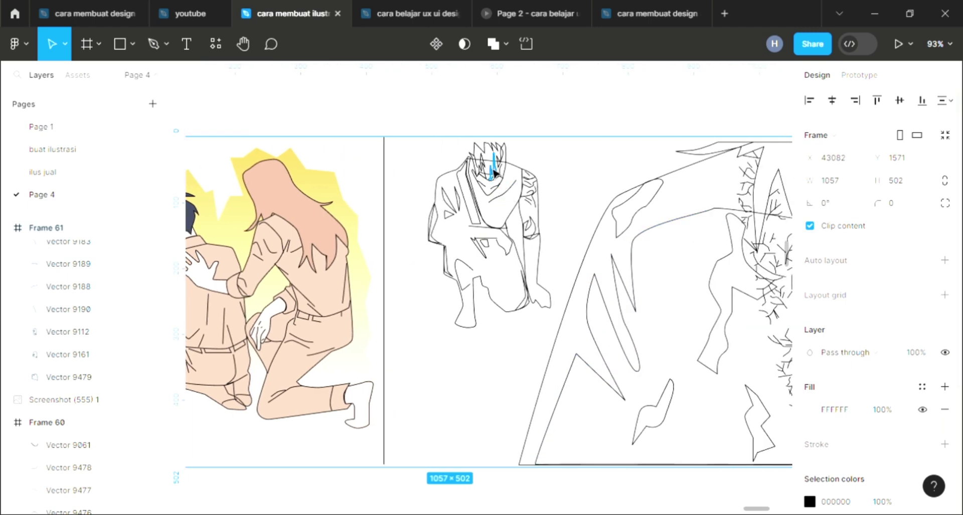
{"action": "scroll", "coordinate": [494, 173], "scroll_direction": "up", "scroll_amount": 10}
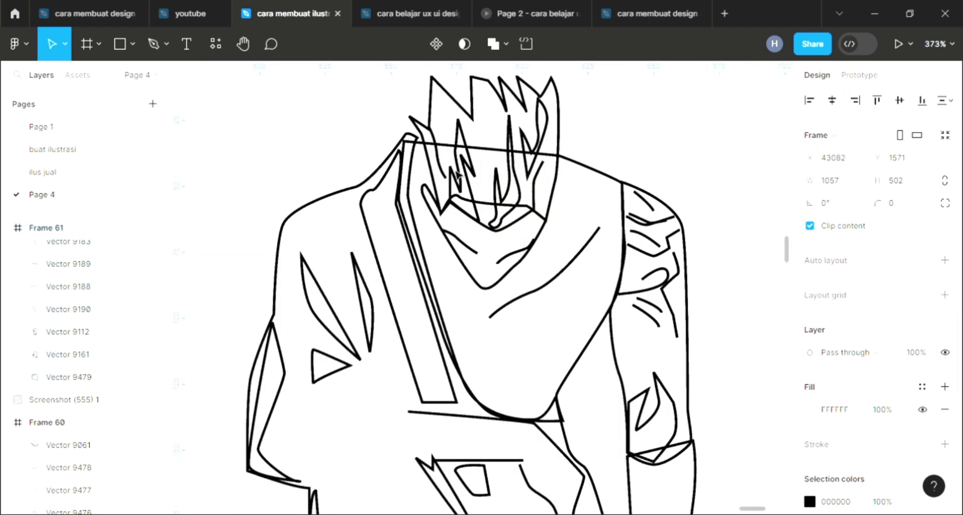
{"action": "left_click", "coordinate": [458, 174]}
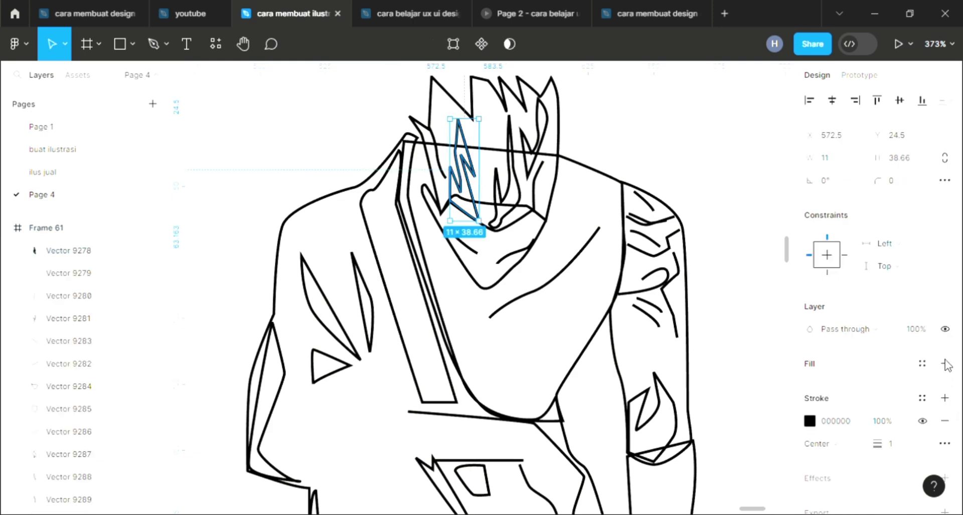
{"action": "left_click", "coordinate": [945, 362]}
{"action": "scroll", "coordinate": [708, 364], "scroll_direction": "down", "scroll_amount": 5}
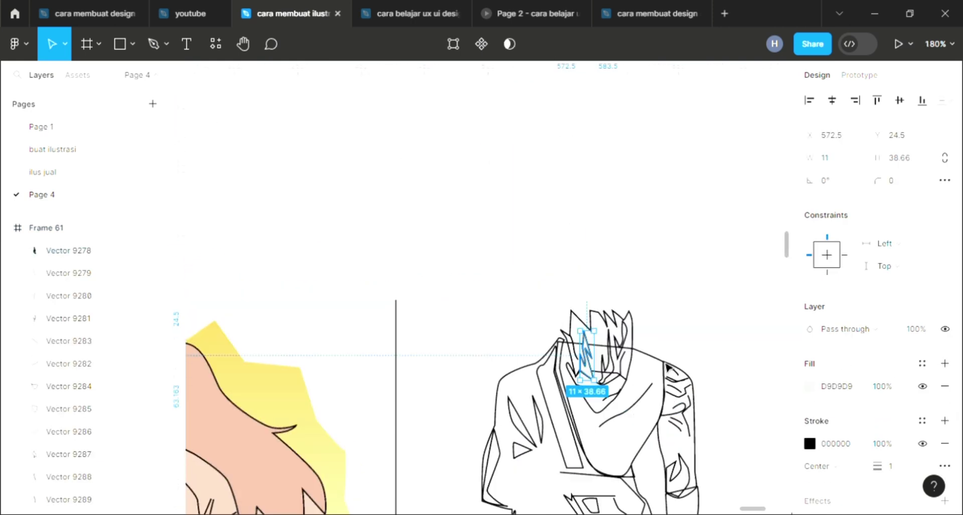
{"action": "scroll", "coordinate": [669, 368], "scroll_direction": "down", "scroll_amount": 5}
{"action": "scroll", "coordinate": [669, 366], "scroll_direction": "left", "scroll_amount": 8}
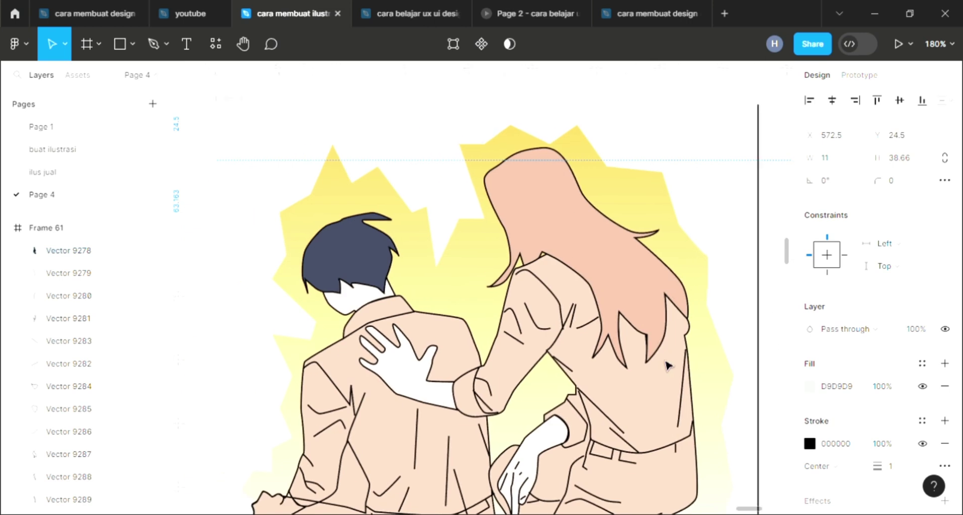
{"action": "scroll", "coordinate": [669, 367], "scroll_direction": "down", "scroll_amount": 3}
{"action": "key", "text": "i"}
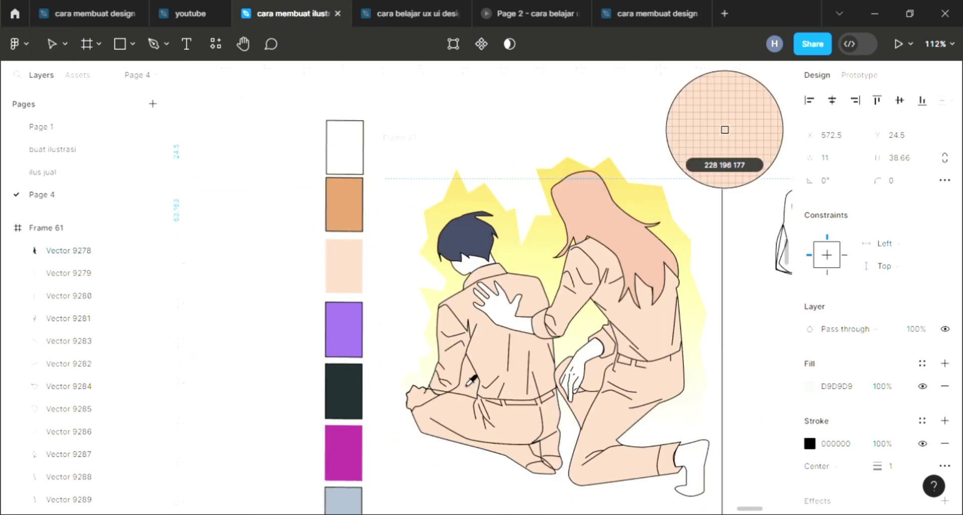
{"action": "left_click", "coordinate": [362, 408]}
{"action": "scroll", "coordinate": [559, 348], "scroll_direction": "right", "scroll_amount": 4}
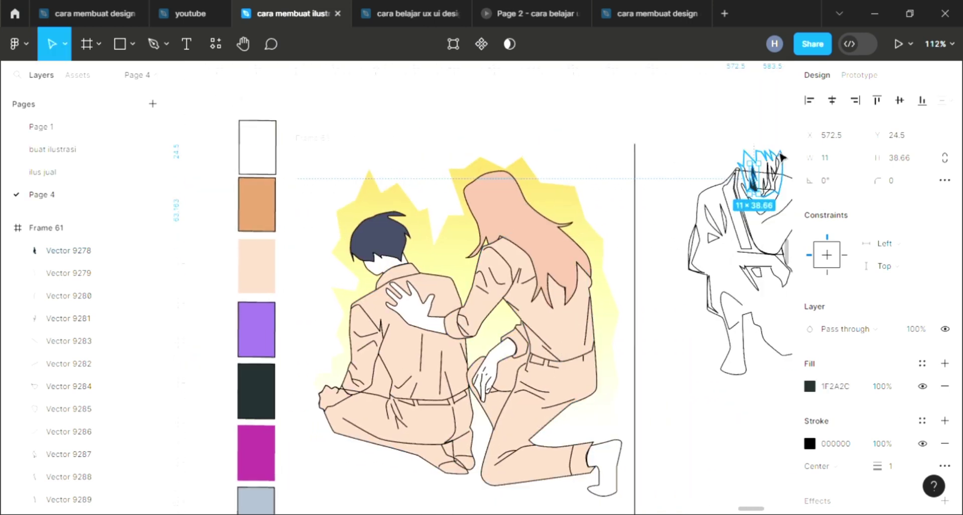
Step: Fill the forked 11.56 × 42.78 hair strand over the crouching figure's face with 1F2A2C sampled from the neighbouring dark strand
{"action": "scroll", "coordinate": [782, 157], "scroll_direction": "up", "scroll_amount": 10}
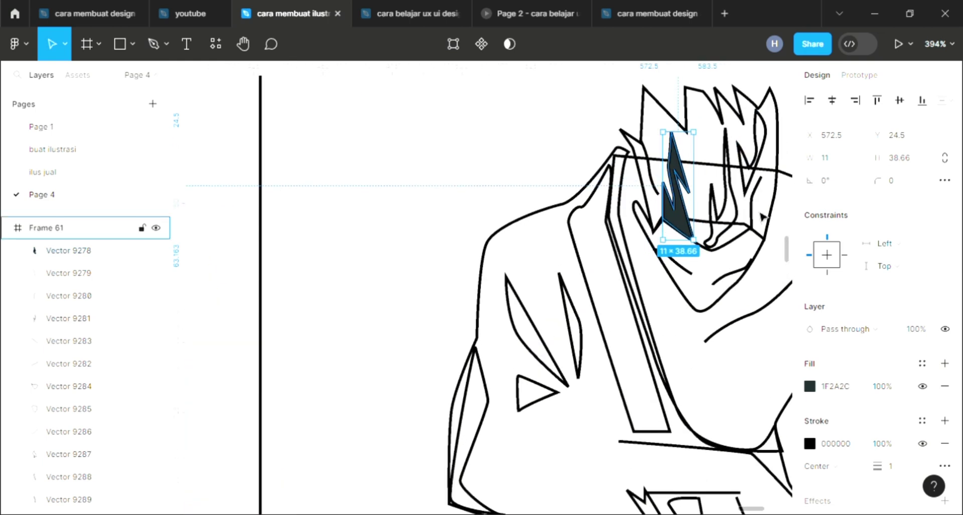
{"action": "left_click", "coordinate": [734, 224]}
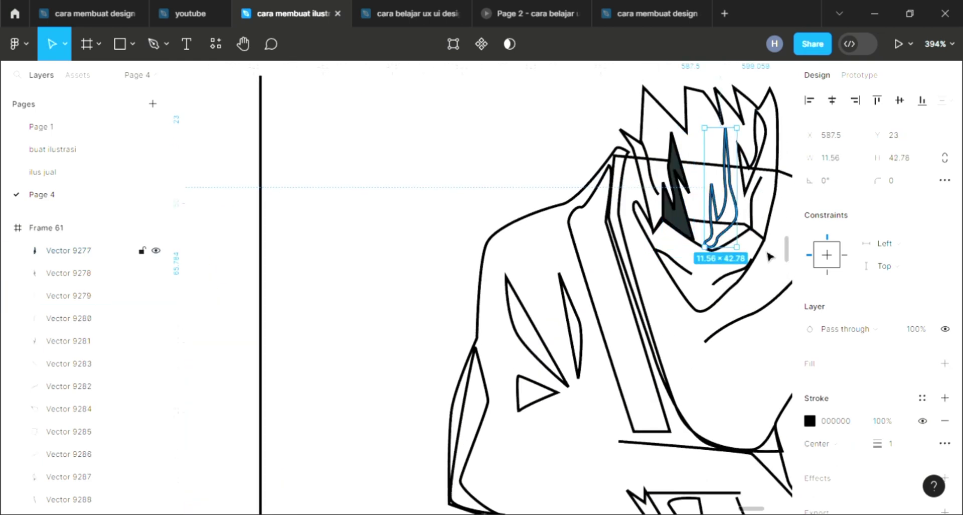
{"action": "left_click", "coordinate": [945, 363]}
{"action": "scroll", "coordinate": [703, 246], "scroll_direction": "up", "scroll_amount": 2}
{"action": "key", "text": "i"}
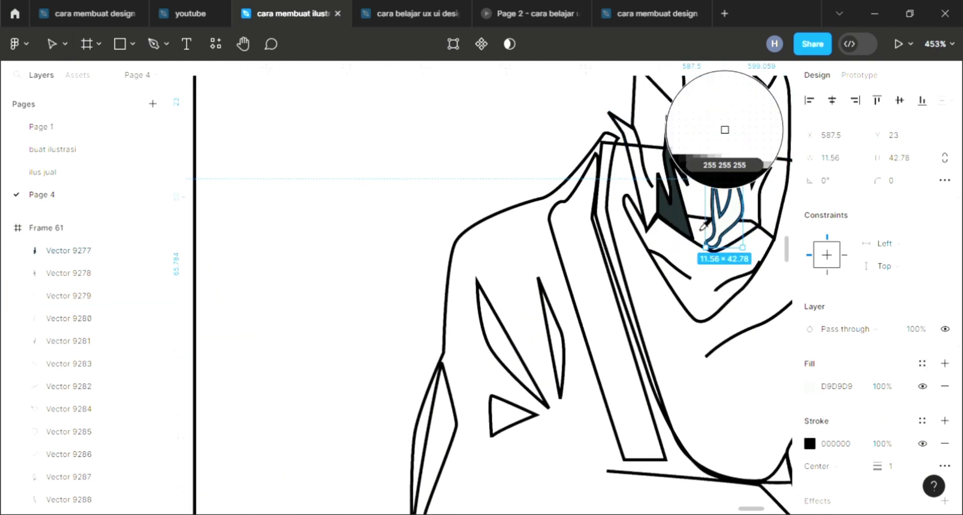
{"action": "left_click", "coordinate": [725, 129]}
{"action": "scroll", "coordinate": [683, 181], "scroll_direction": "right", "scroll_amount": 5}
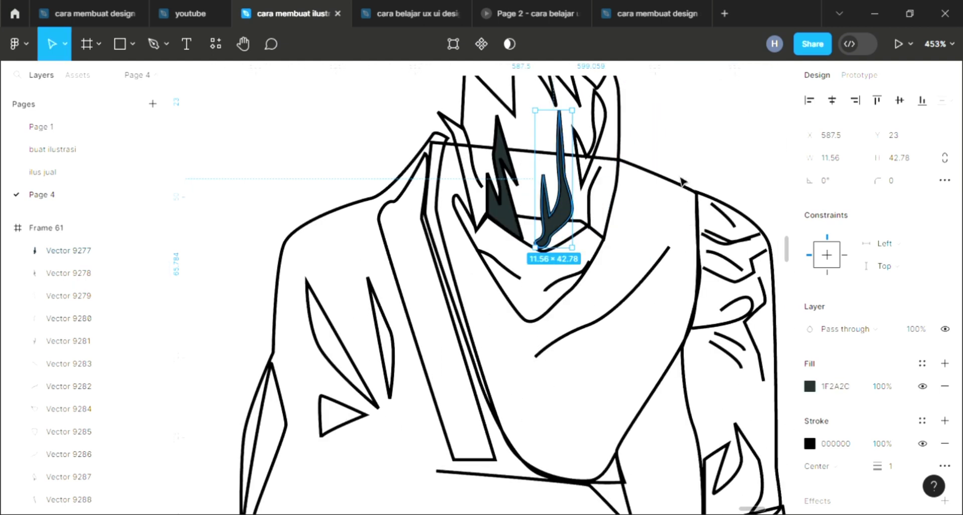
Step: Add a fill to the curved 10 × 29.5 hair strand and set it to 000000 sampled beside the neighbouring dark strand
{"action": "left_click", "coordinate": [611, 131]}
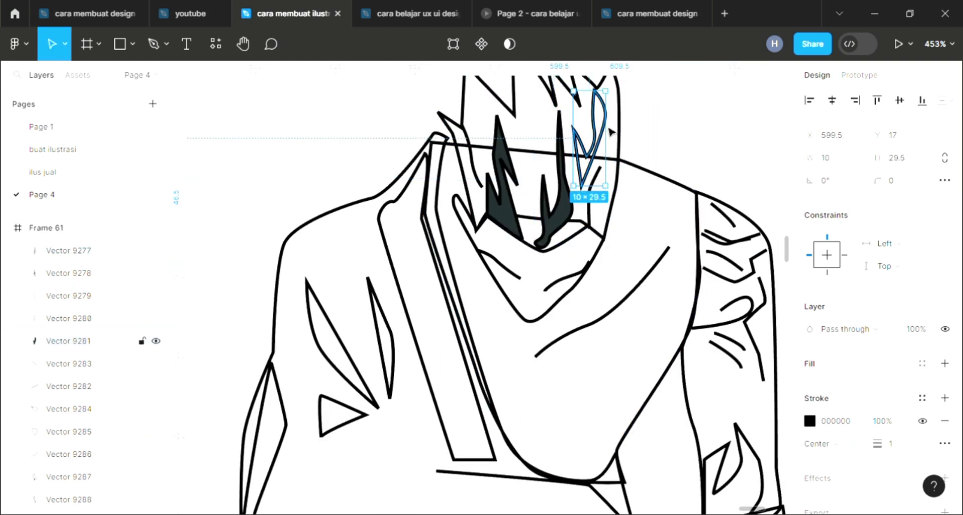
{"action": "left_click", "coordinate": [945, 364]}
{"action": "key", "text": "i"}
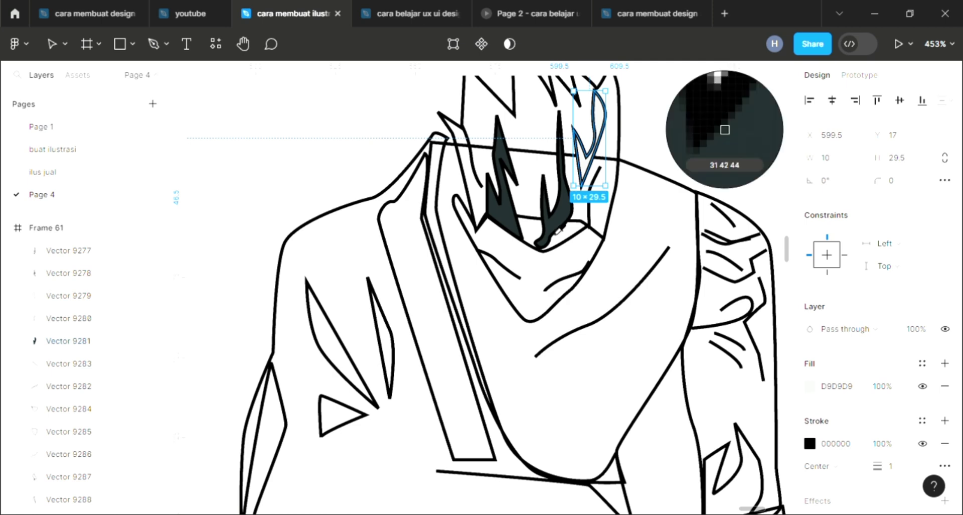
{"action": "left_click", "coordinate": [557, 220]}
{"action": "scroll", "coordinate": [602, 228], "scroll_direction": "up", "scroll_amount": 3}
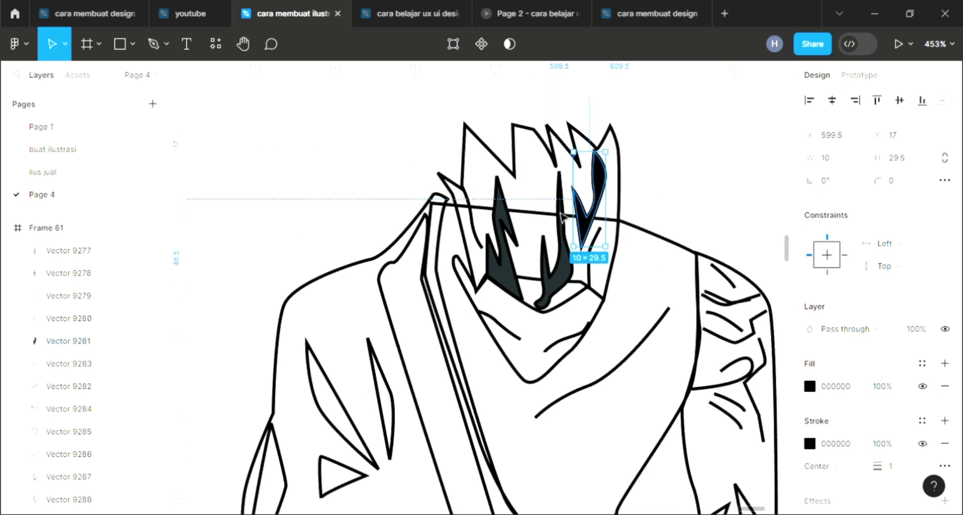
Step: Add a fill to the spiky 56.8 × 58.5 hair outline of the crouching figure and send it to the back
{"action": "left_click", "coordinate": [620, 234]}
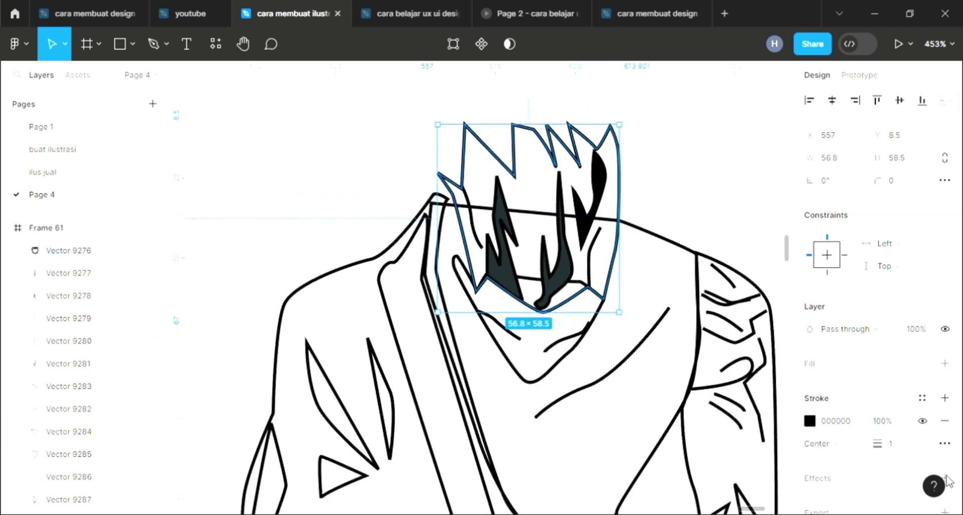
{"action": "left_click", "coordinate": [945, 363]}
{"action": "key", "text": "ctrl+shift+bracketleft"}
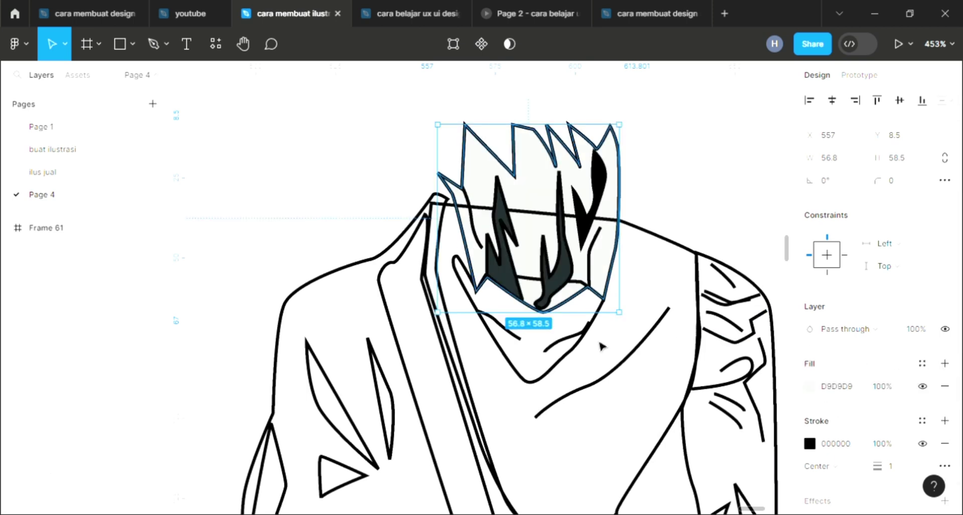
Step: Recolour the spiky hair outline's fill by sampling the dark slate-blue swatch at the end of the palette
{"action": "scroll", "coordinate": [600, 278], "scroll_direction": "down", "scroll_amount": 5}
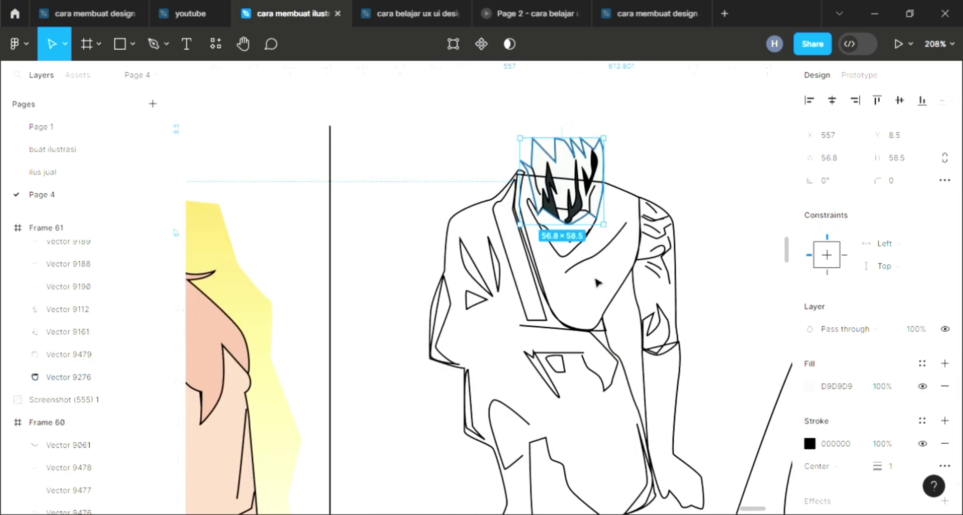
{"action": "scroll", "coordinate": [597, 282], "scroll_direction": "left", "scroll_amount": 5}
{"action": "scroll", "coordinate": [597, 282], "scroll_direction": "down", "scroll_amount": 4}
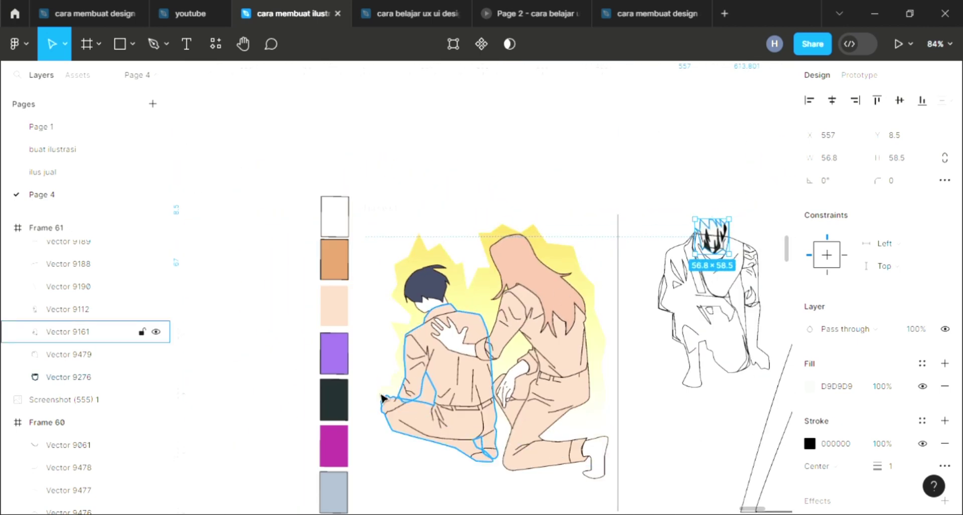
{"action": "scroll", "coordinate": [330, 401], "scroll_direction": "down", "scroll_amount": 3}
{"action": "key", "text": "i"}
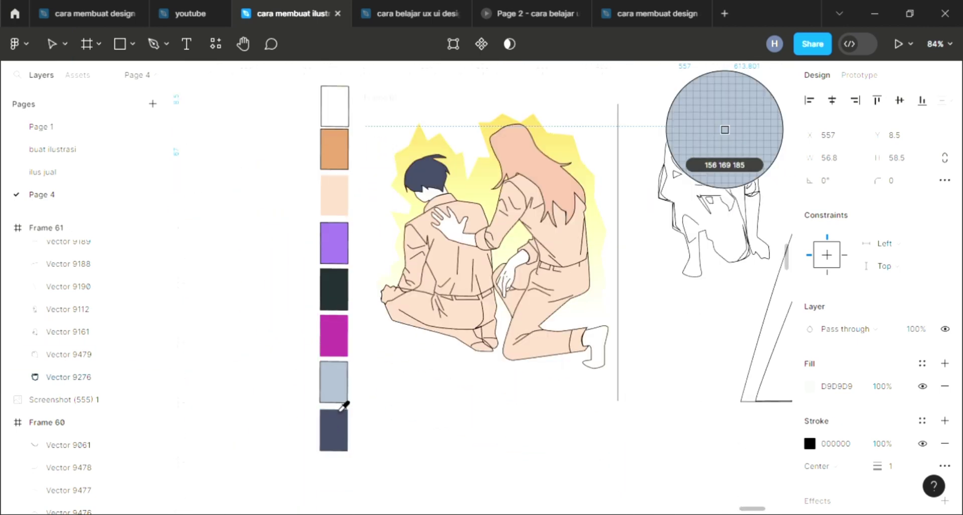
{"action": "left_click", "coordinate": [334, 432]}
{"action": "left_click", "coordinate": [535, 357]}
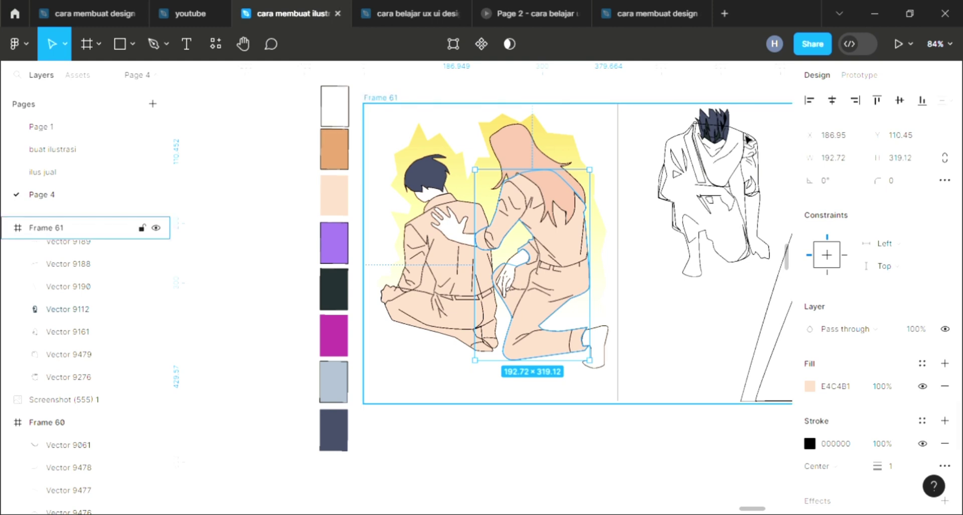
Step: Add a fill to the narrow 8.1 × 38 fold on the crouching figure's sleeve and sample 926DD4 from the purple swatch
{"action": "scroll", "coordinate": [727, 145], "scroll_direction": "up", "scroll_amount": 5}
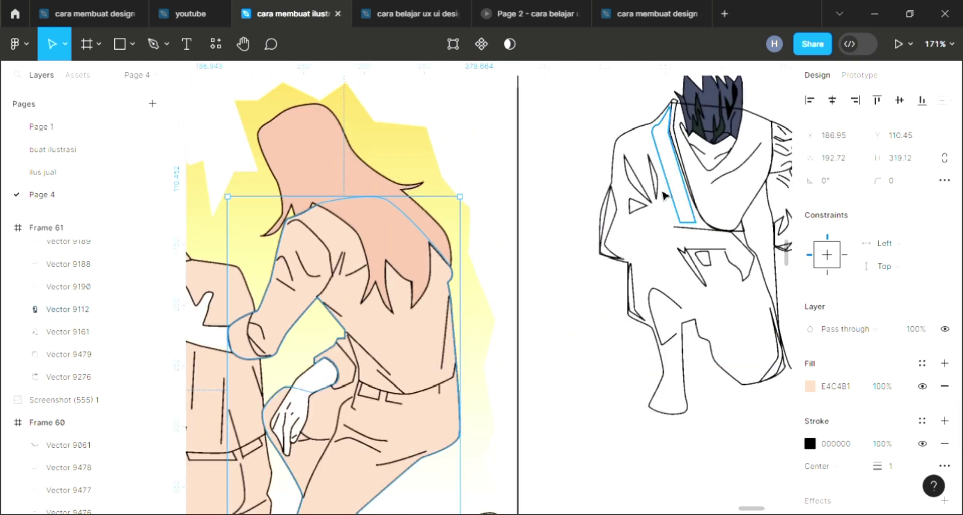
{"action": "left_click", "coordinate": [652, 176]}
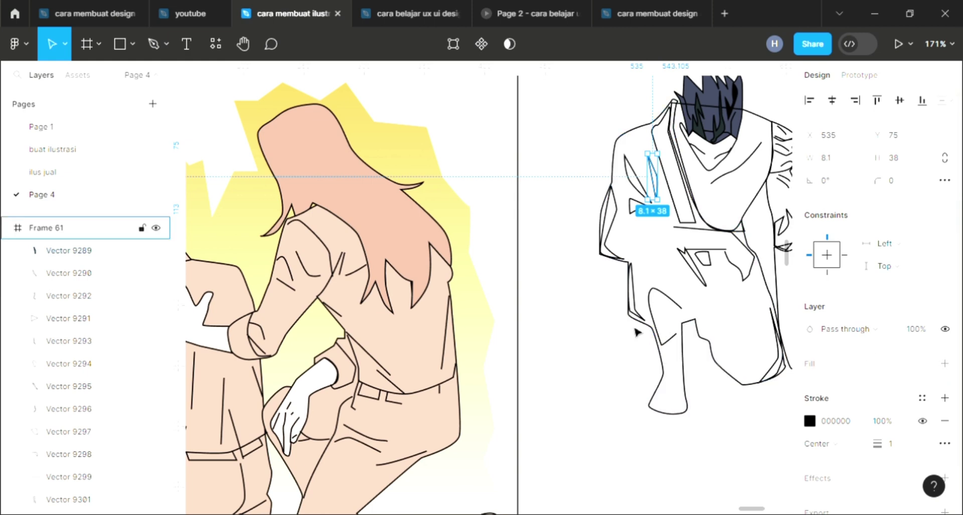
{"action": "scroll", "coordinate": [627, 331], "scroll_direction": "down", "scroll_amount": 3}
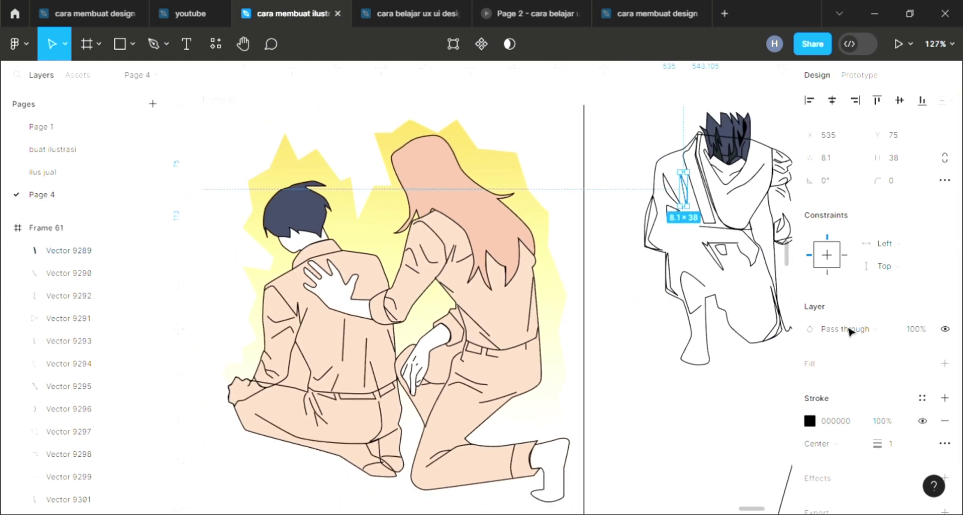
{"action": "left_click", "coordinate": [946, 363]}
{"action": "scroll", "coordinate": [527, 454], "scroll_direction": "left", "scroll_amount": 5}
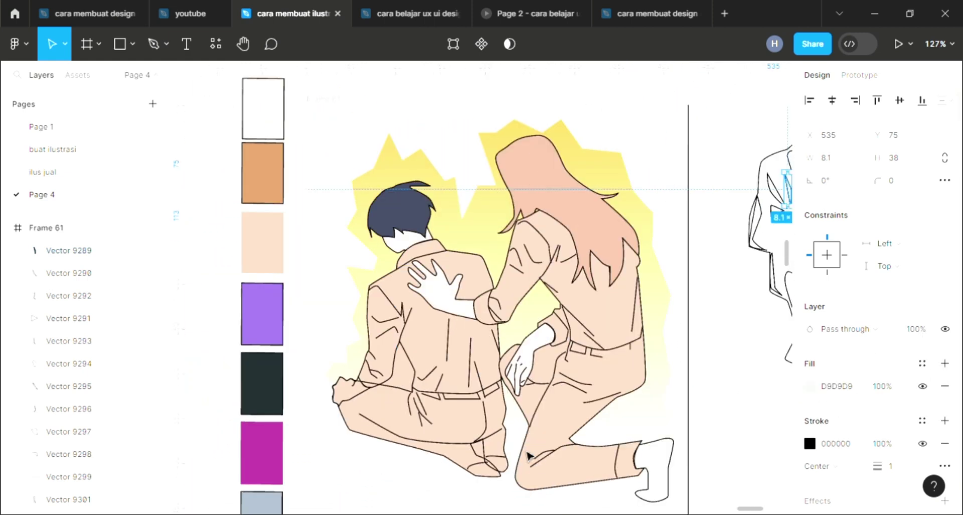
{"action": "key", "text": "i"}
{"action": "left_click", "coordinate": [402, 309]}
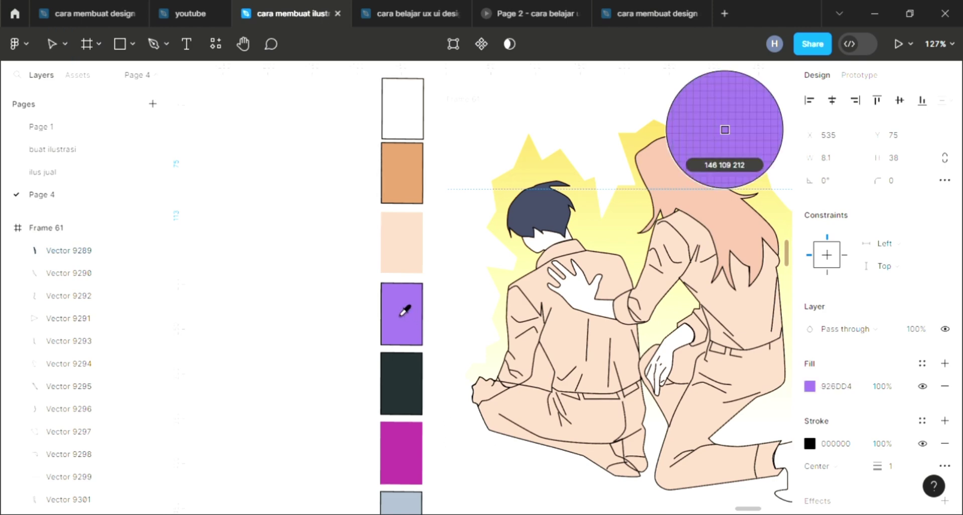
Step: Fill the neighbouring 22.5 × 39.5 leaf-shaped sleeve fold with 926DD4 sampled from the purple fold
{"action": "scroll", "coordinate": [415, 304], "scroll_direction": "right", "scroll_amount": 8}
{"action": "scroll", "coordinate": [595, 194], "scroll_direction": "up", "scroll_amount": 8}
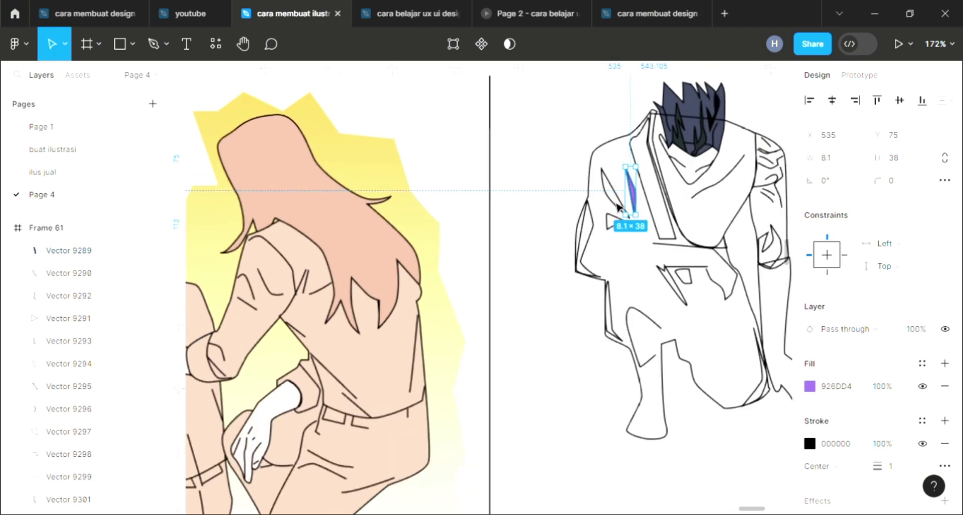
{"action": "left_click", "coordinate": [68, 273]}
{"action": "scroll", "coordinate": [735, 269], "scroll_direction": "right", "scroll_amount": 1}
{"action": "scroll", "coordinate": [735, 269], "scroll_direction": "right", "scroll_amount": 1}
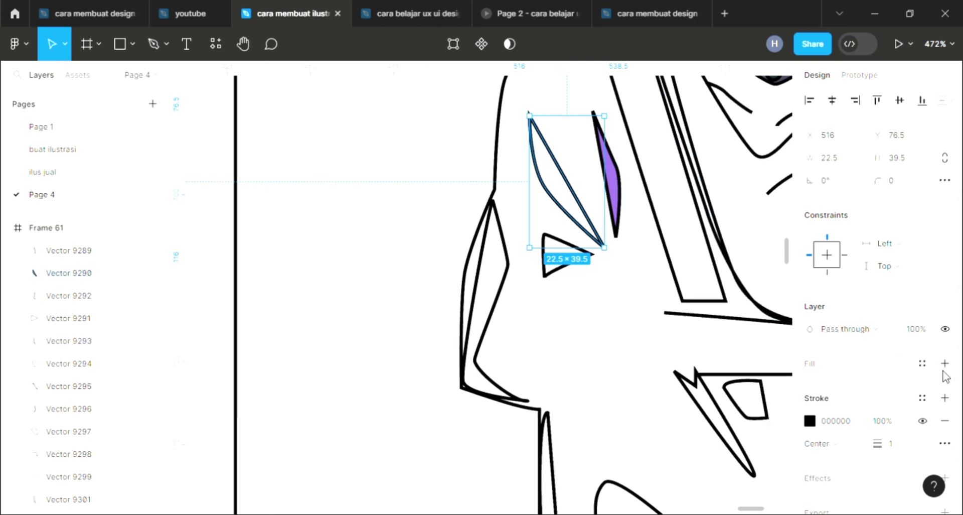
{"action": "left_click", "coordinate": [945, 364]}
{"action": "key", "text": "i"}
{"action": "left_click", "coordinate": [608, 166]}
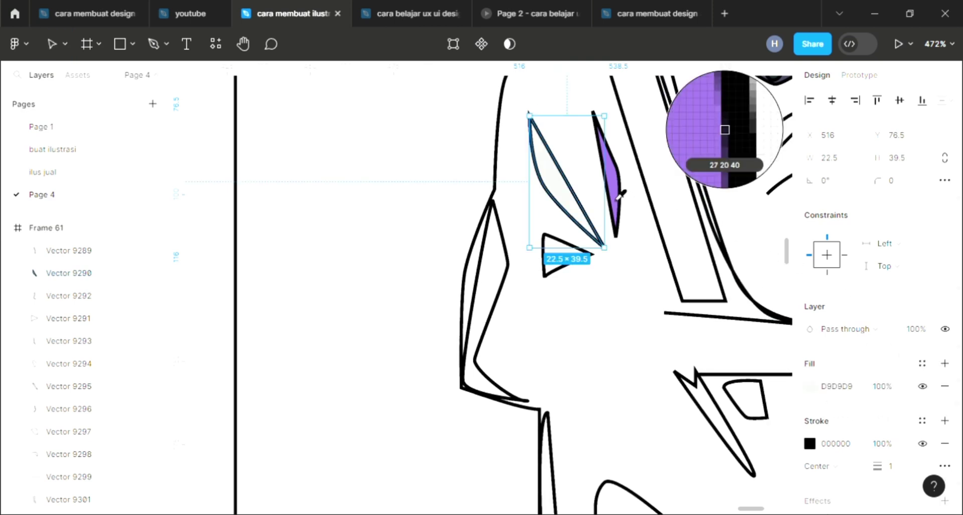
Step: Fill the 14.44 × 13 triangle below the sleeve folds with sampled purple 926DD4
{"action": "left_click", "coordinate": [562, 273]}
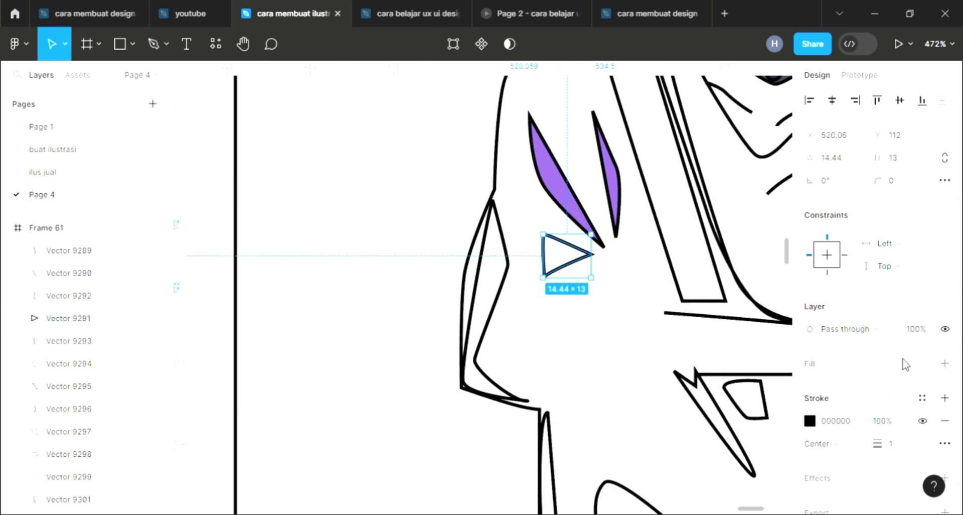
{"action": "left_click", "coordinate": [945, 363]}
{"action": "key", "text": "i"}
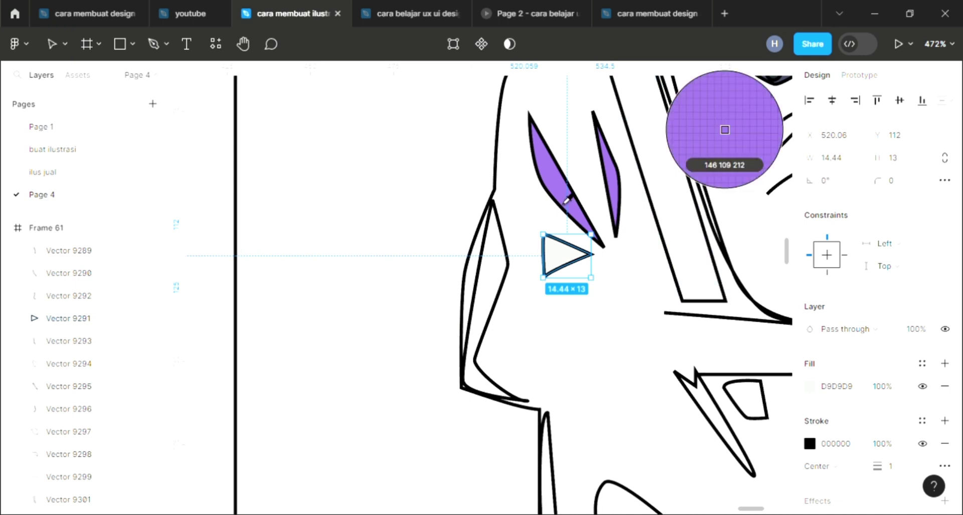
{"action": "left_click", "coordinate": [567, 199]}
Step: Fill the long 36.5 × 95.5 collar band with yellow FACA6D sampled from the gradient behind the kneeling figure
{"action": "scroll", "coordinate": [582, 226], "scroll_direction": "down", "scroll_amount": 3}
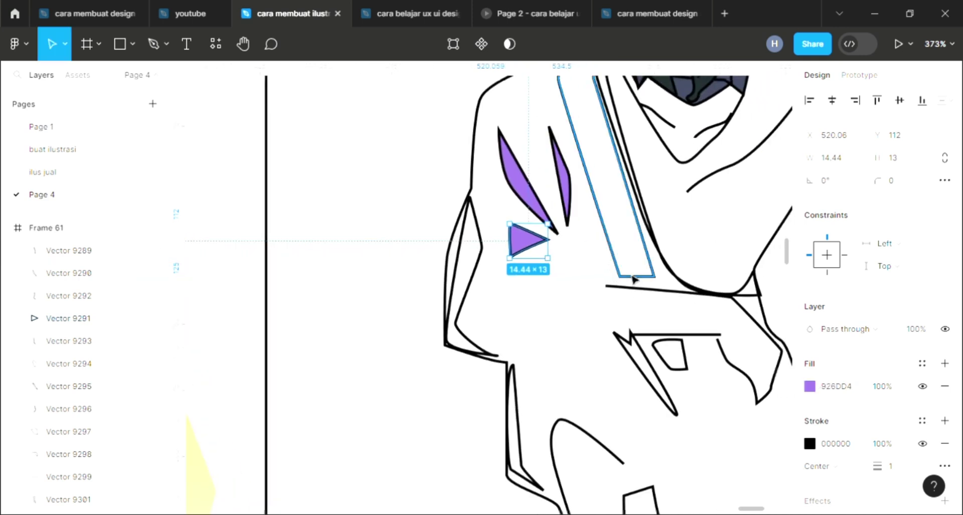
{"action": "scroll", "coordinate": [634, 279], "scroll_direction": "down", "scroll_amount": 4}
{"action": "key", "text": "Escape"}
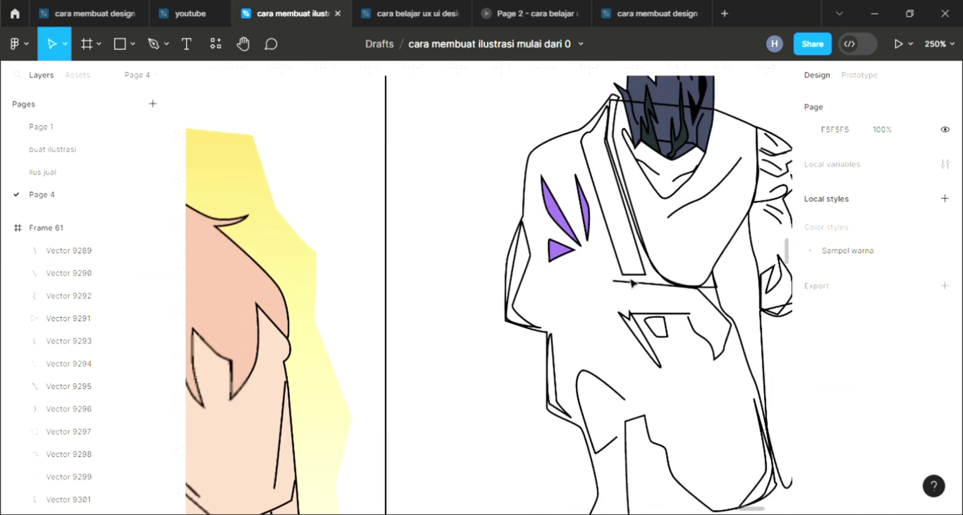
{"action": "left_click", "coordinate": [632, 272]}
{"action": "scroll", "coordinate": [622, 270], "scroll_direction": "down", "scroll_amount": 1}
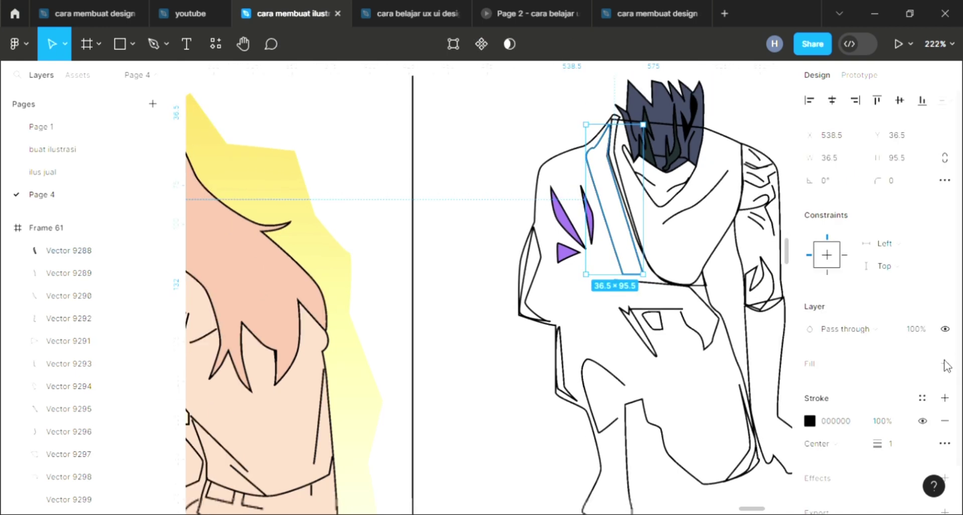
{"action": "key", "text": "i"}
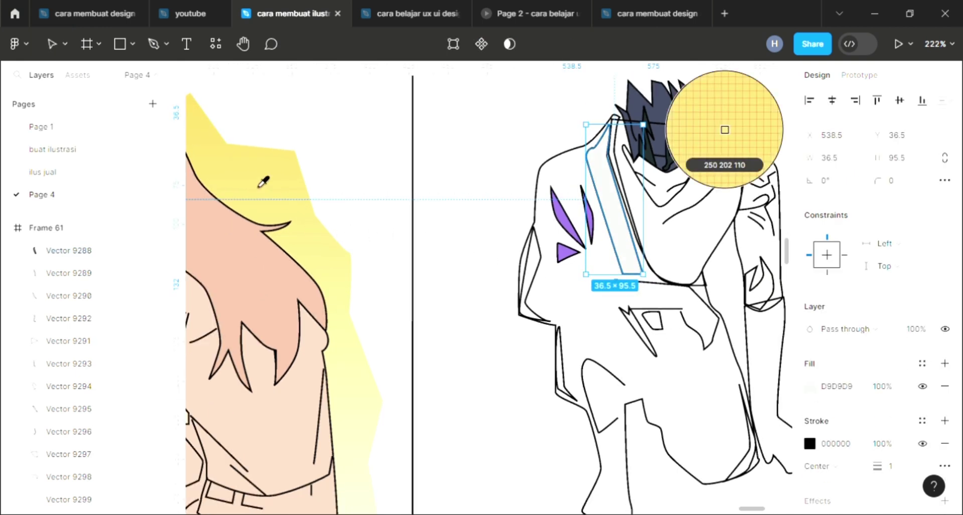
{"action": "left_click", "coordinate": [307, 199]}
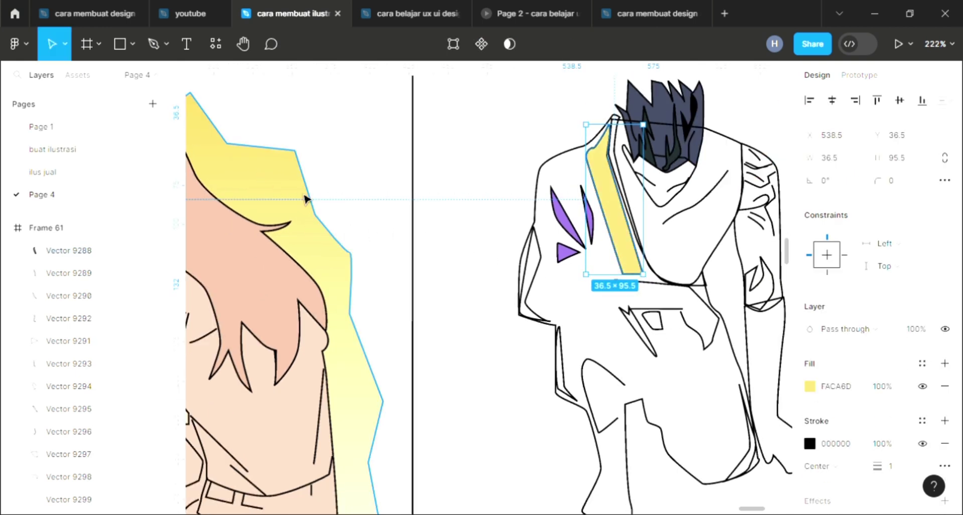
{"action": "key", "text": "Escape"}
Step: Fill the pointed 24.21 × 31.51 fold below the waistline with purple 926DD4 sampled from the shapes on the sleeve
{"action": "left_click", "coordinate": [649, 339]}
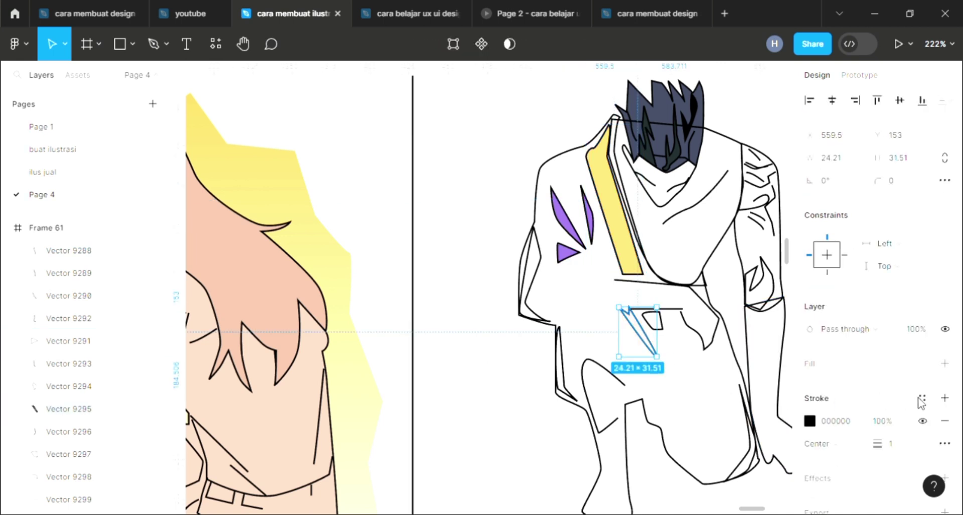
{"action": "left_click", "coordinate": [945, 364]}
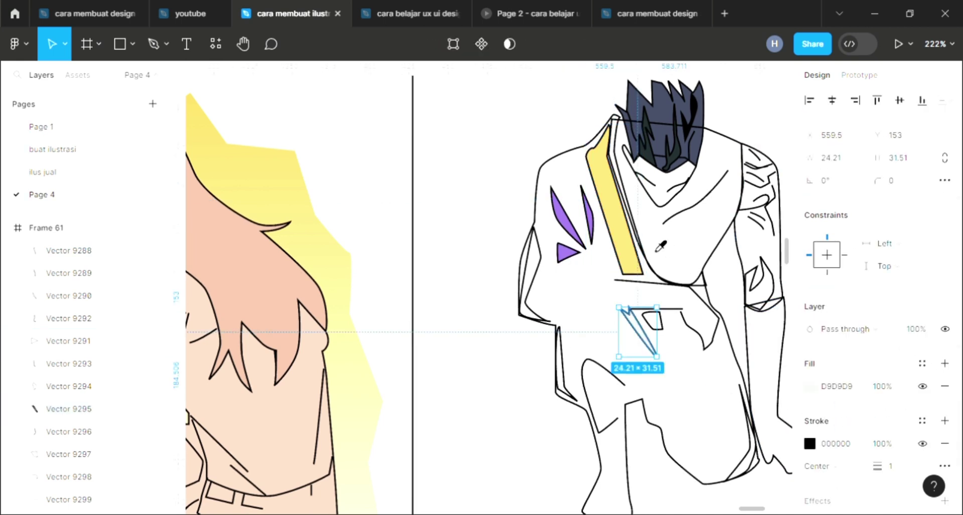
{"action": "left_click", "coordinate": [573, 236]}
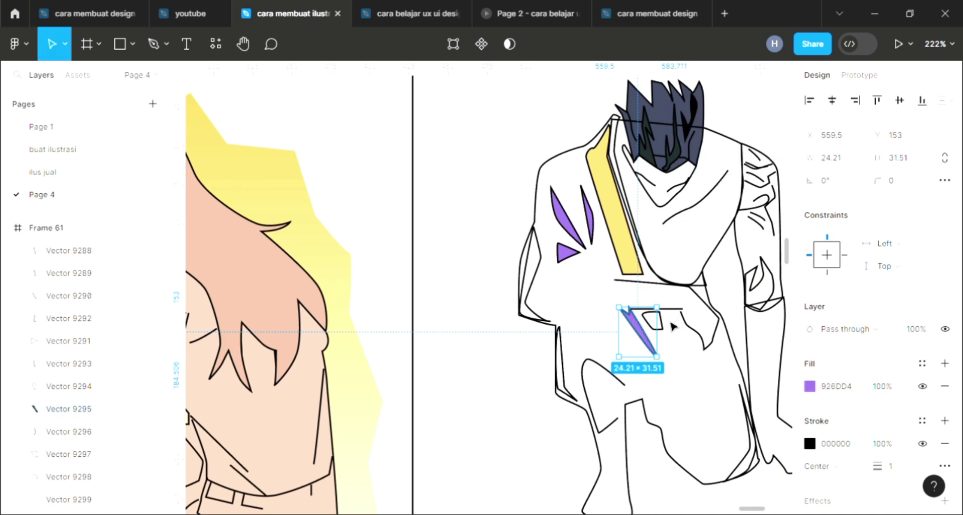
Step: Fill the small 13 × 11.39 four-sided patch beside the pointed waist fold with sampled purple 926DD4
{"action": "left_click", "coordinate": [663, 327]}
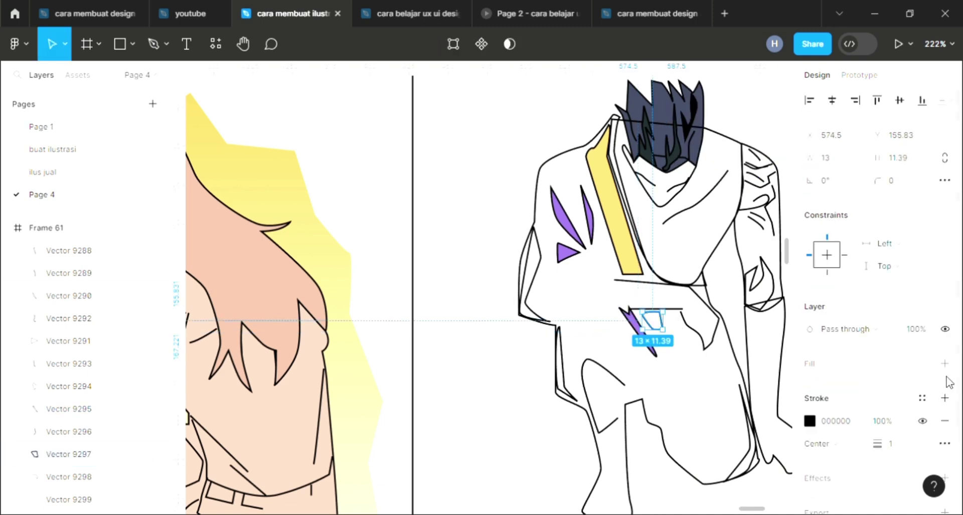
{"action": "left_click", "coordinate": [945, 363]}
{"action": "key", "text": "i"}
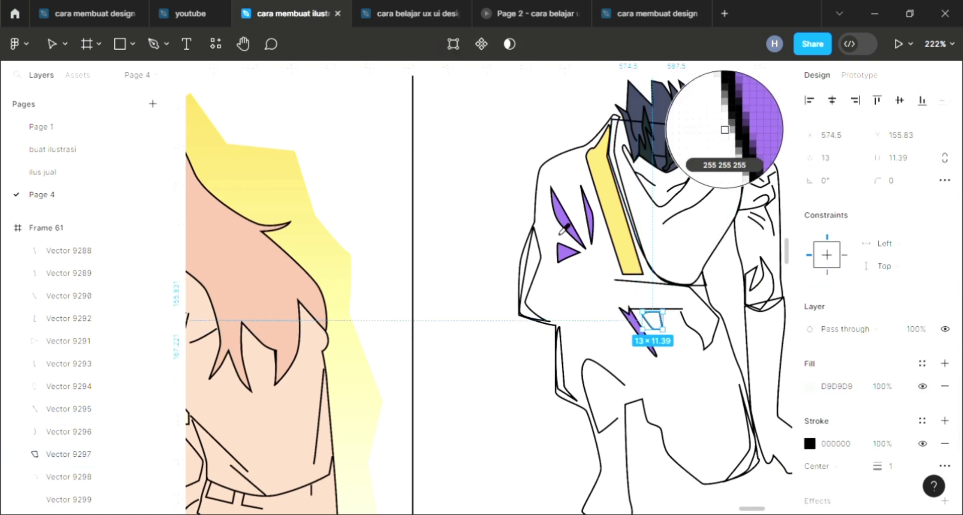
{"action": "left_click", "coordinate": [648, 343]}
Step: Fill the thin 13.89 × 47.52 shape along the garment's edge below the elbow with sampled purple 926DD4
{"action": "scroll", "coordinate": [640, 392], "scroll_direction": "right", "scroll_amount": 1}
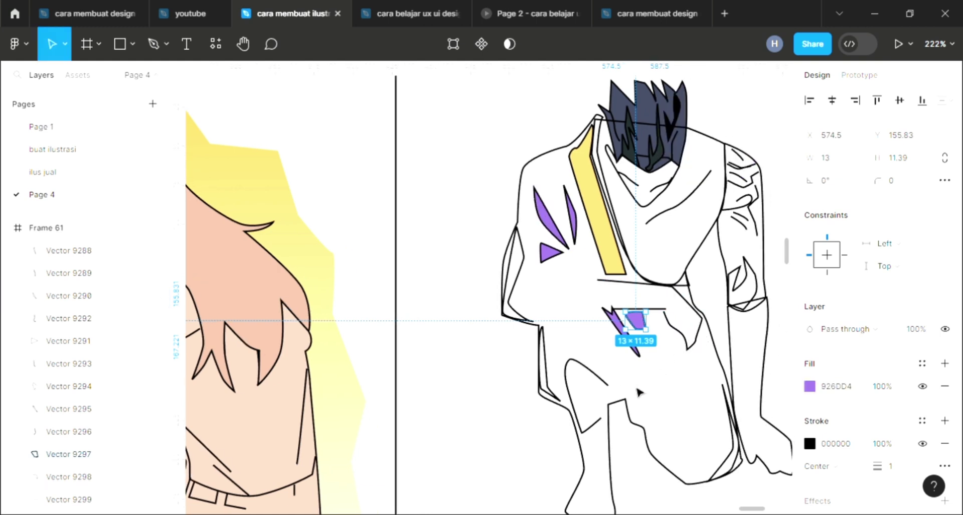
{"action": "left_click", "coordinate": [556, 396]}
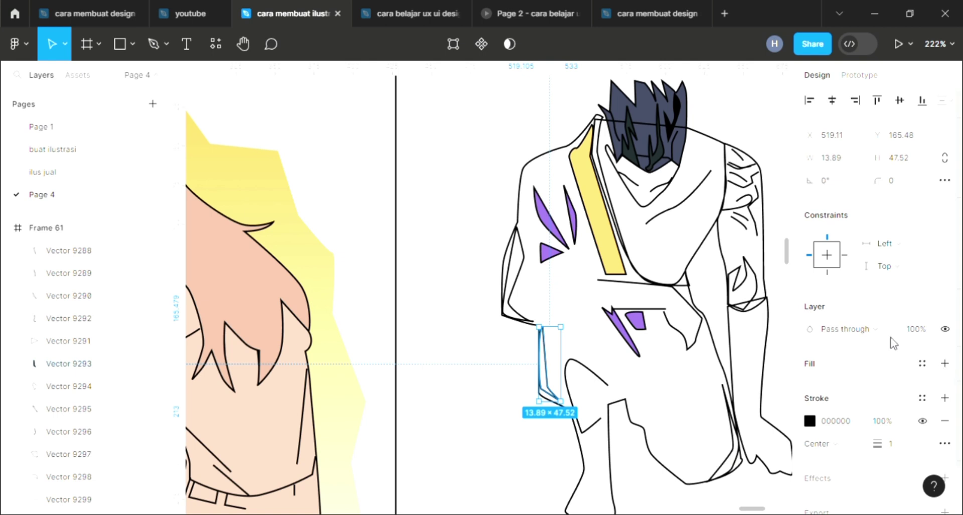
{"action": "left_click", "coordinate": [944, 363]}
{"action": "key", "text": "i"}
{"action": "left_click", "coordinate": [524, 266]}
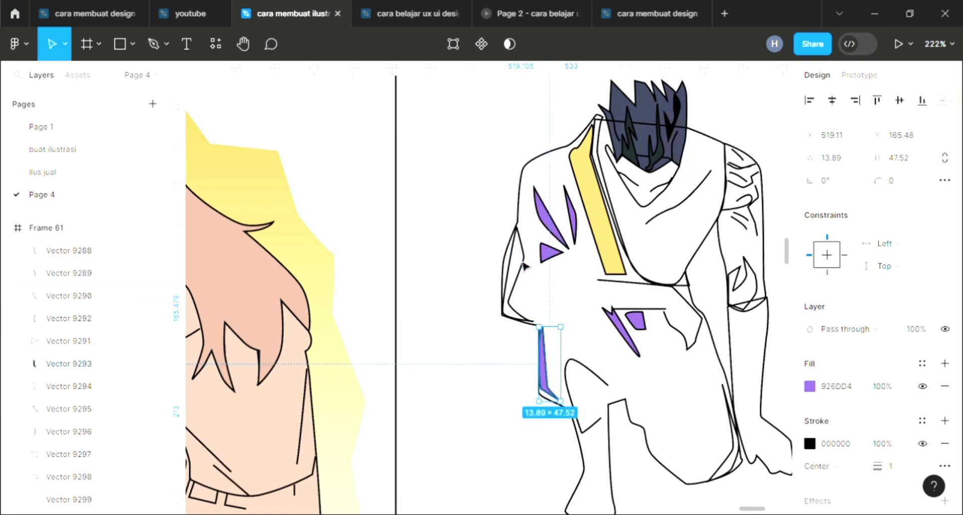
Step: Fill the 19.56 × 60.06 shadow shape along the sleeve's outer elbow with sampled purple 926DD4
{"action": "left_click", "coordinate": [562, 305]}
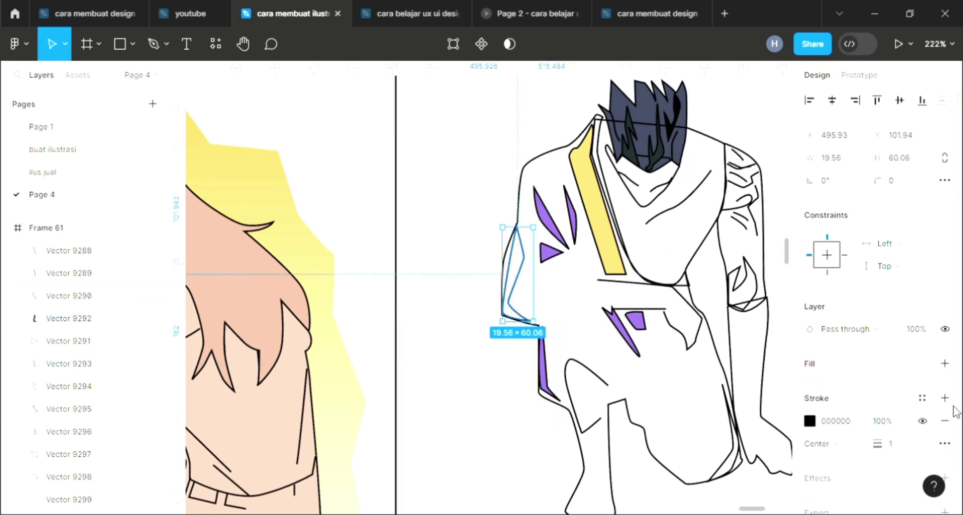
{"action": "left_click", "coordinate": [945, 363]}
{"action": "key", "text": "i"}
{"action": "left_click", "coordinate": [536, 215]}
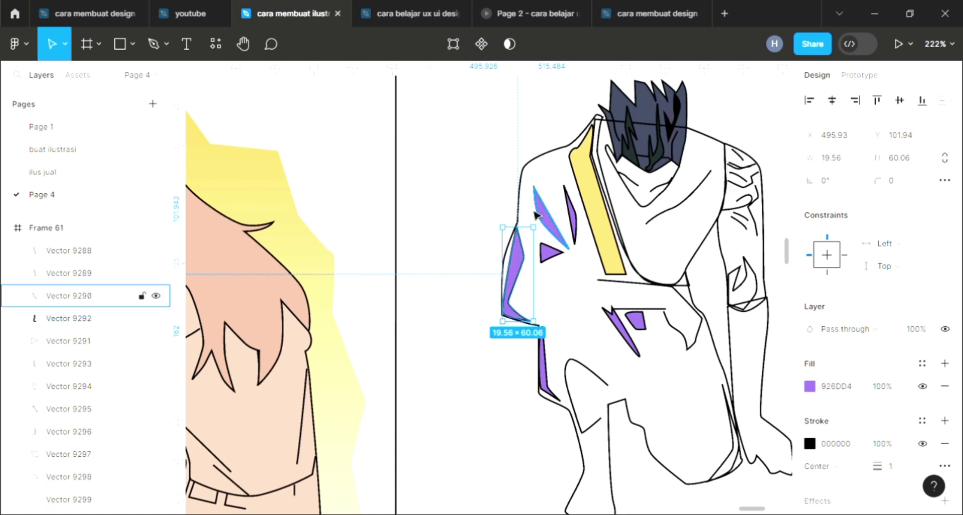
Step: Fill the 153.92 × 259.95 garment outline with dark 1F2A2C sampled from the hair shading, placing it behind the fold shapes
{"action": "left_click", "coordinate": [698, 344]}
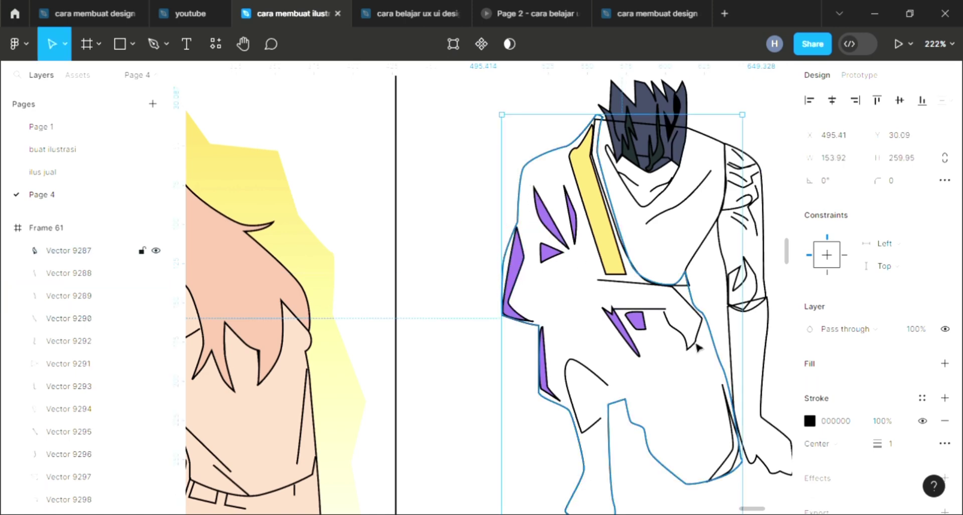
{"action": "left_click", "coordinate": [946, 364]}
{"action": "key", "text": "bracketleft"}
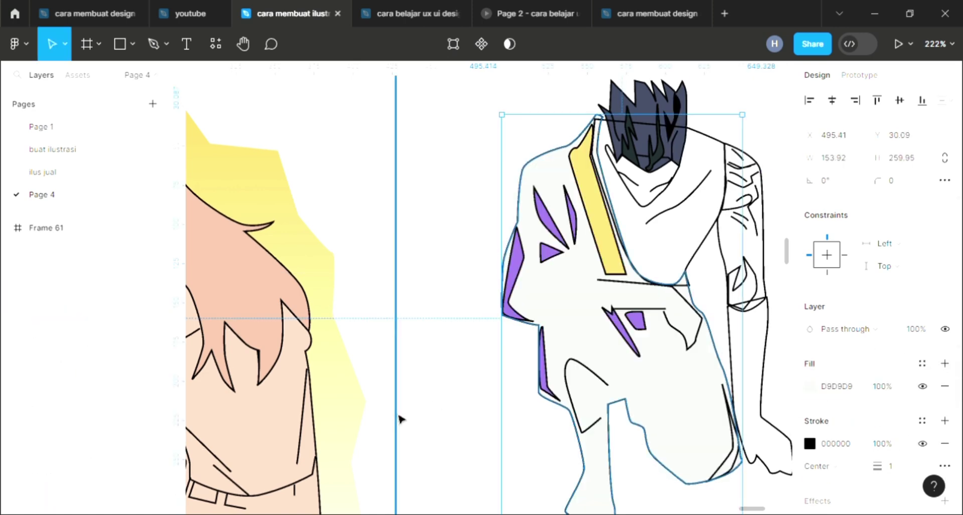
{"action": "scroll", "coordinate": [431, 399], "scroll_direction": "down", "scroll_amount": 2}
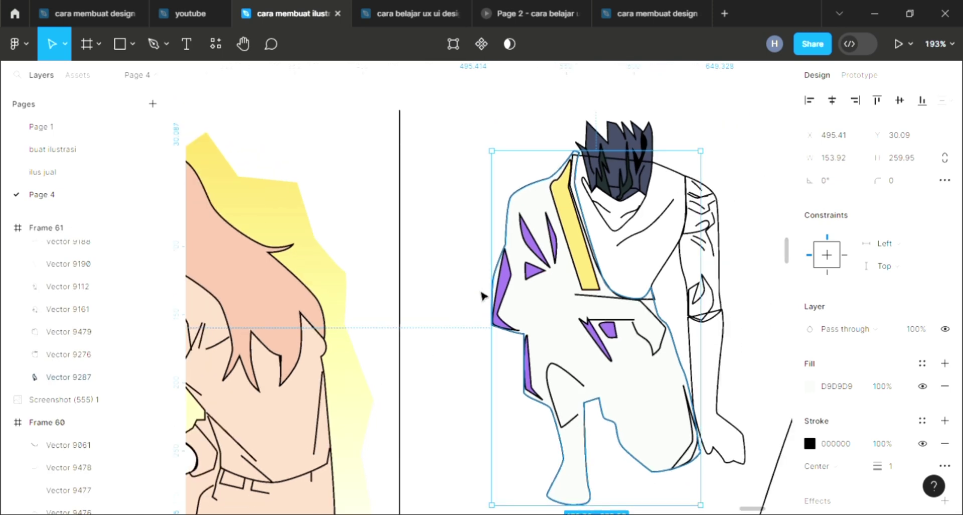
{"action": "key", "text": "i"}
{"action": "scroll", "coordinate": [725, 129], "scroll_direction": "up", "scroll_amount": 5}
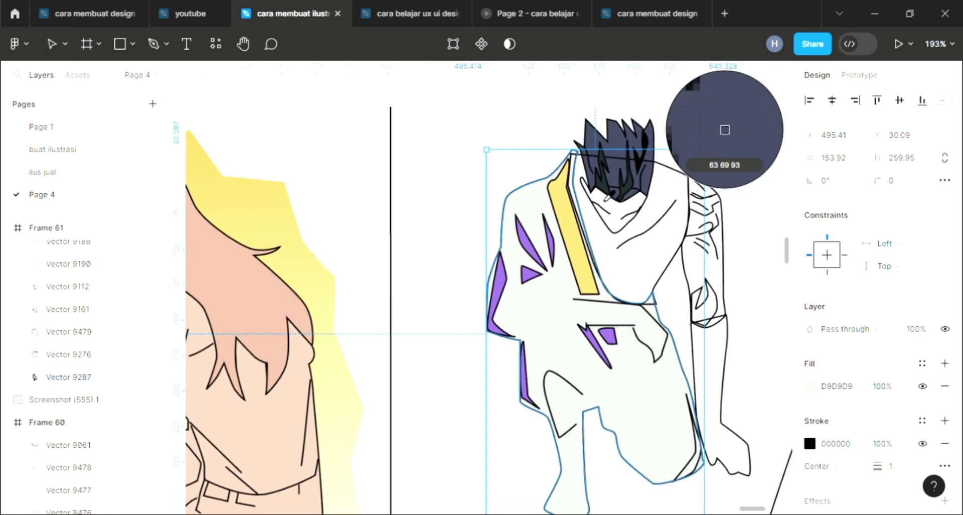
{"action": "left_click", "coordinate": [726, 130]}
{"action": "scroll", "coordinate": [653, 351], "scroll_direction": "down", "scroll_amount": 1}
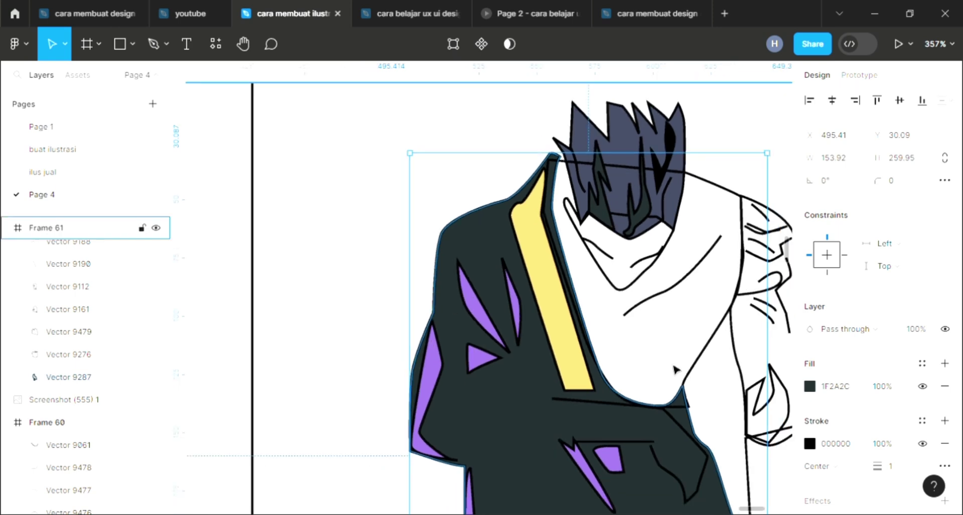
Step: Fill the 47.14 × 39.35 face shape below the crouching figure's hair with skin tone FCEBE2 sampled from the seated figures' hand
{"action": "left_click", "coordinate": [713, 353]}
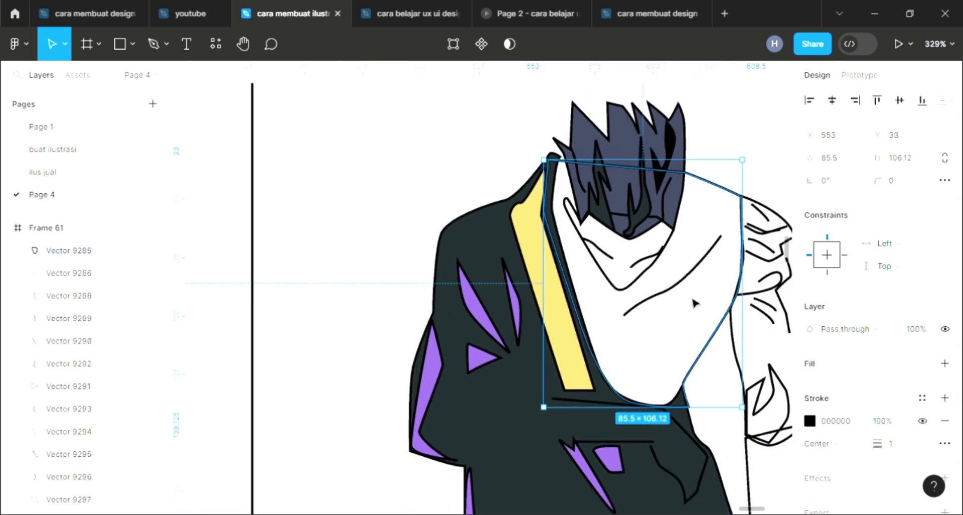
{"action": "left_click", "coordinate": [630, 290]}
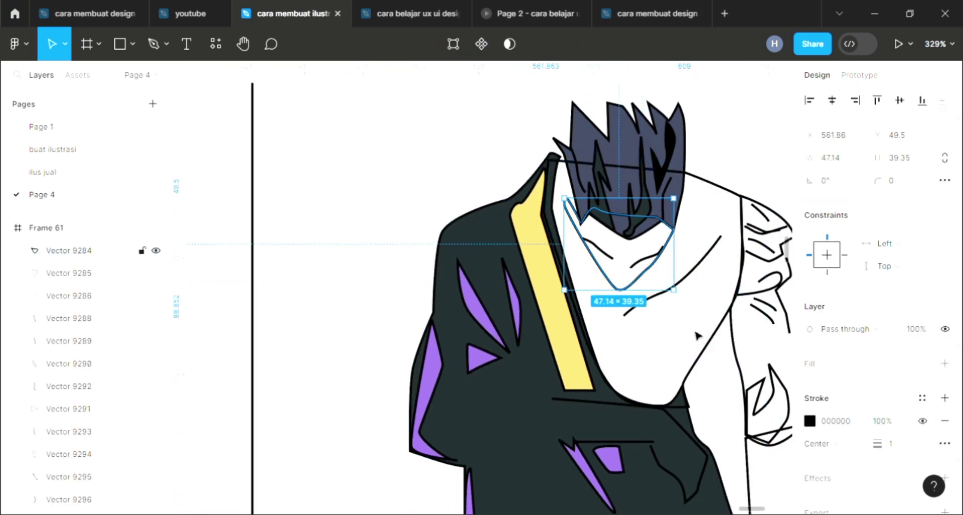
{"action": "left_click", "coordinate": [945, 363]}
{"action": "scroll", "coordinate": [652, 372], "scroll_direction": "down", "scroll_amount": 5}
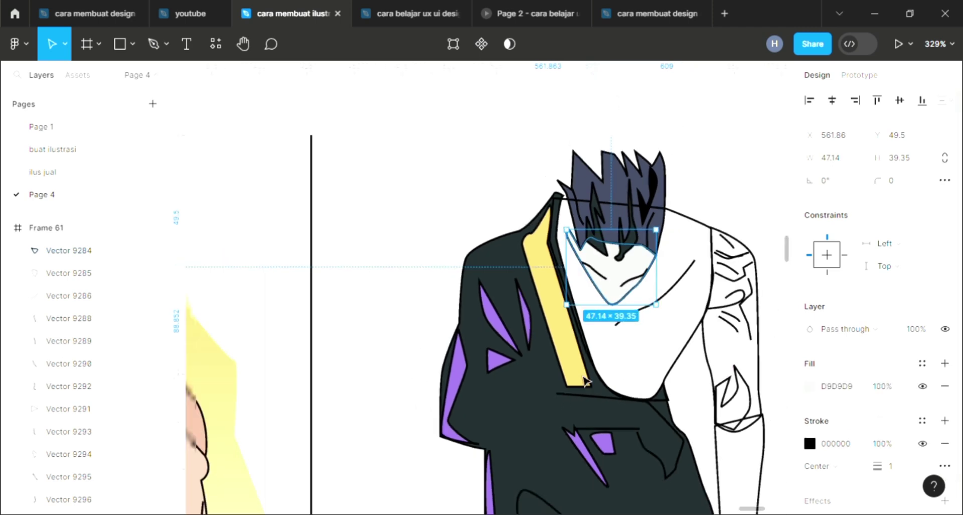
{"action": "scroll", "coordinate": [584, 382], "scroll_direction": "down", "scroll_amount": 3}
{"action": "scroll", "coordinate": [438, 424], "scroll_direction": "left", "scroll_amount": 2}
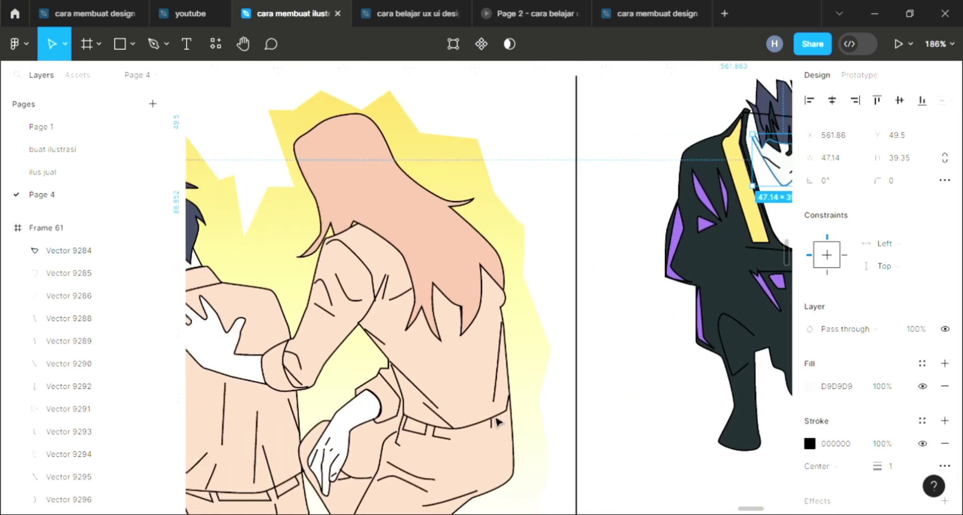
{"action": "key", "text": "i"}
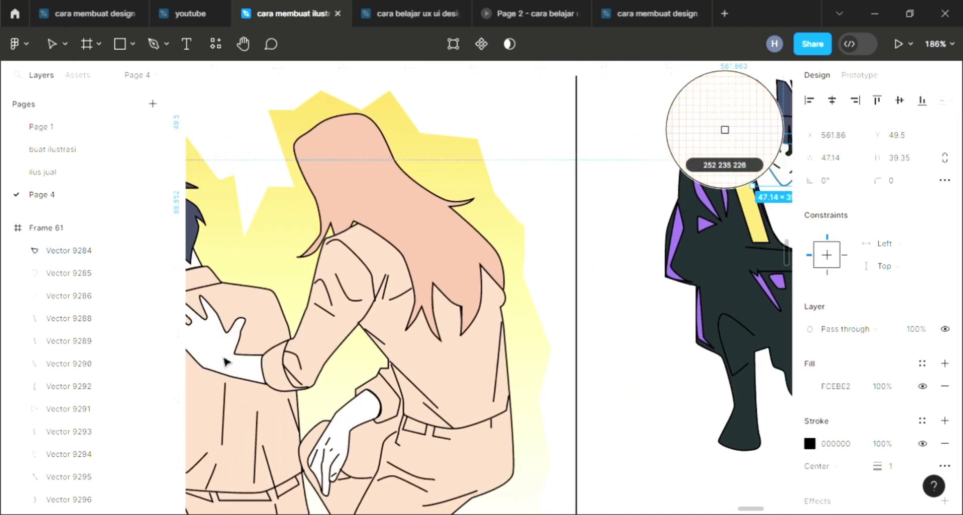
{"action": "left_click", "coordinate": [225, 361]}
Step: Fill the 85.5 × 106.12 scarf shape with magenta AD3696 sampled from the colour swatches and send it behind the other shapes
{"action": "scroll", "coordinate": [225, 361], "scroll_direction": "right", "scroll_amount": 4}
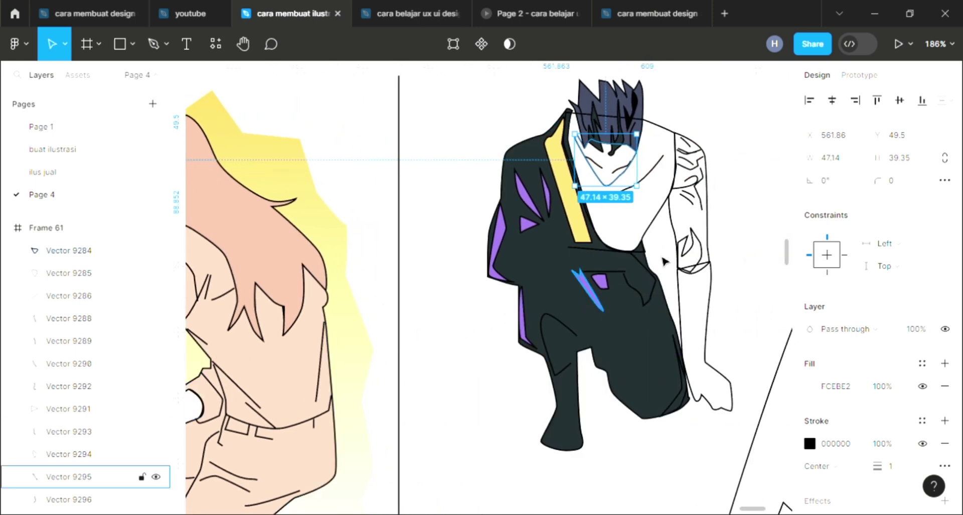
{"action": "left_click", "coordinate": [662, 235]}
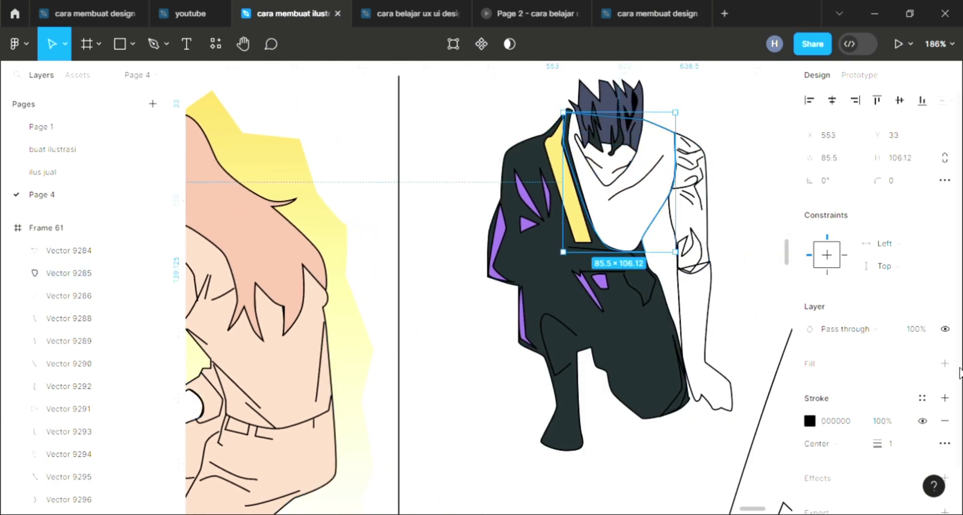
{"action": "left_click", "coordinate": [946, 364]}
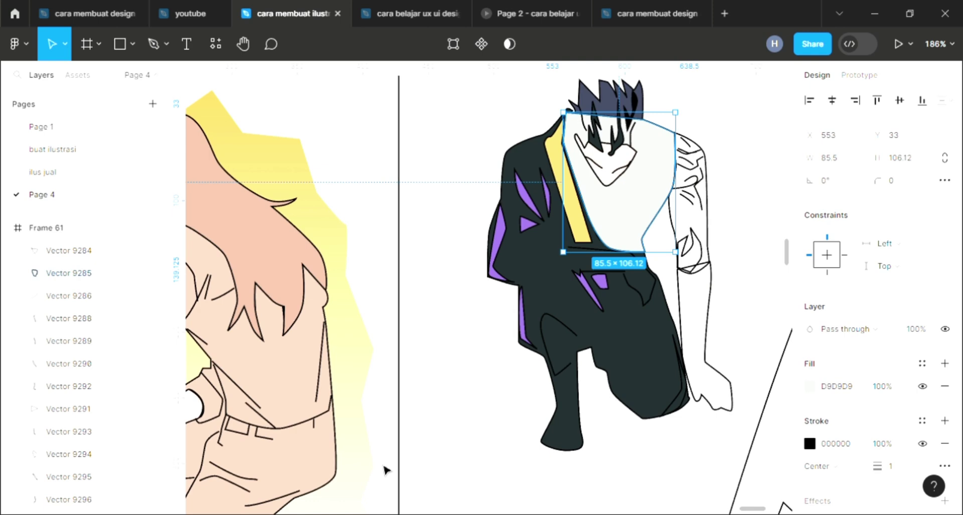
{"action": "scroll", "coordinate": [381, 464], "scroll_direction": "down", "scroll_amount": 5}
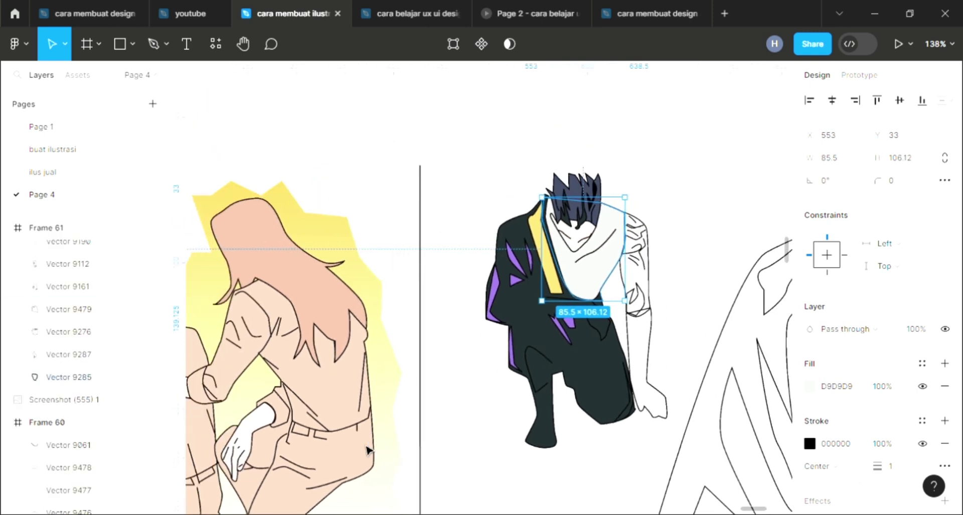
{"action": "scroll", "coordinate": [369, 449], "scroll_direction": "left", "scroll_amount": 6}
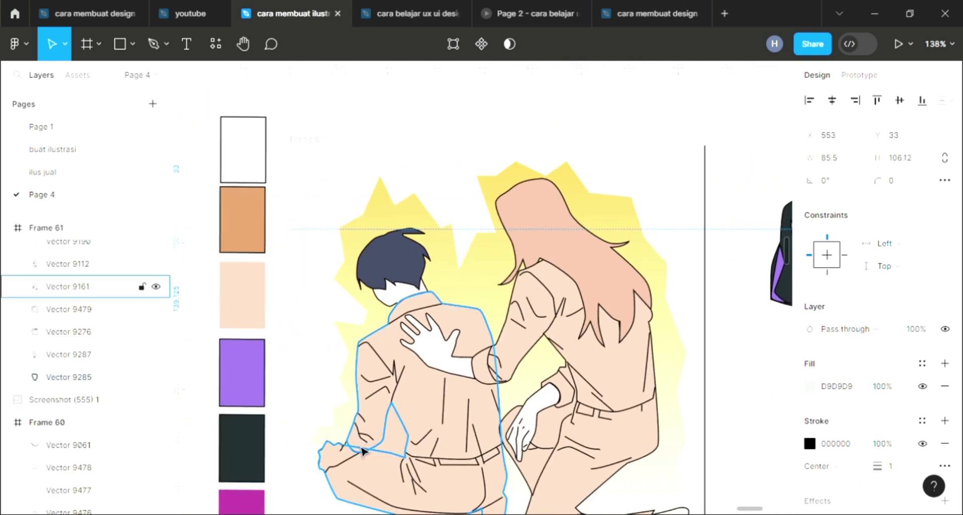
{"action": "key", "text": "i"}
{"action": "scroll", "coordinate": [316, 426], "scroll_direction": "down", "scroll_amount": 5}
{"action": "left_click", "coordinate": [264, 369]}
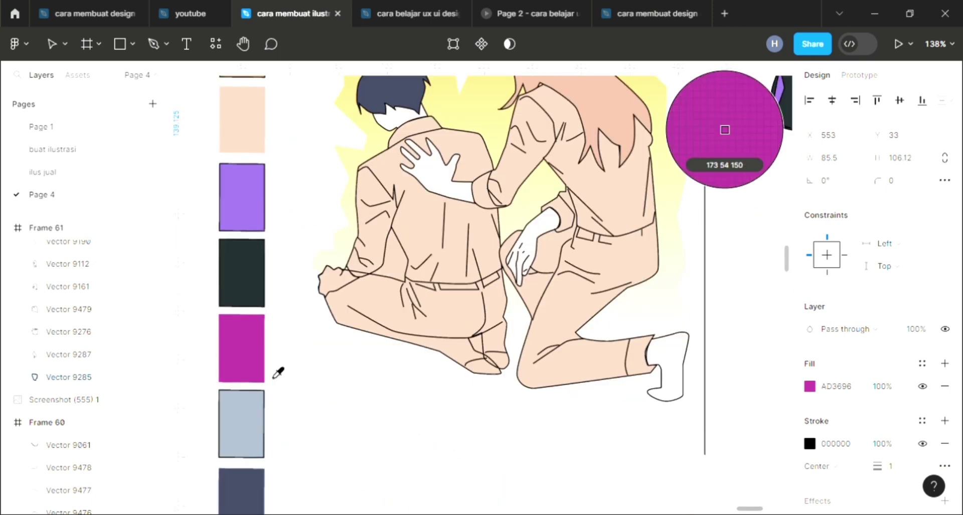
Step: Fill the 18.1 × 34 flame-shaped marking above the elbow with dark 1F2A2C sampled from the hair shading
{"action": "scroll", "coordinate": [337, 377], "scroll_direction": "right", "scroll_amount": 1}
{"action": "scroll", "coordinate": [337, 376], "scroll_direction": "right", "scroll_amount": 5}
{"action": "scroll", "coordinate": [507, 381], "scroll_direction": "up", "scroll_amount": 3}
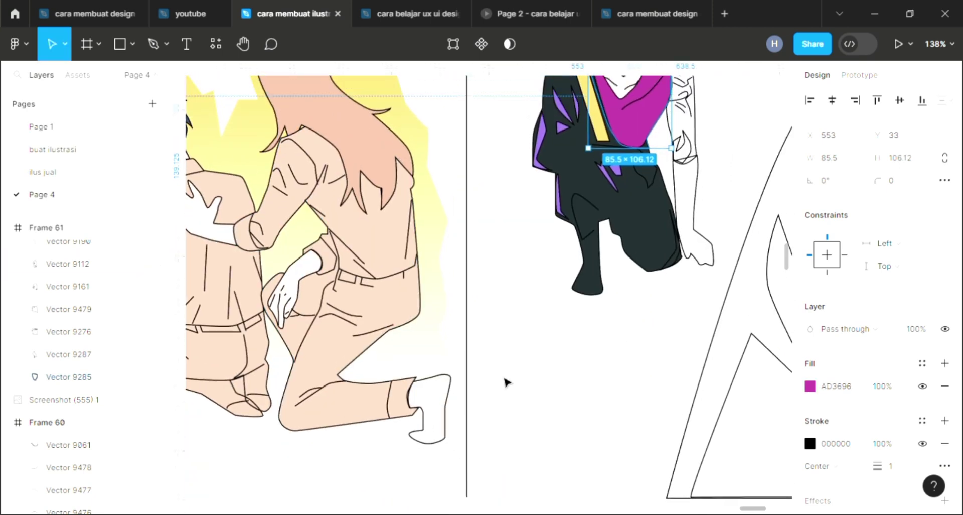
{"action": "scroll", "coordinate": [708, 239], "scroll_direction": "up", "scroll_amount": 5}
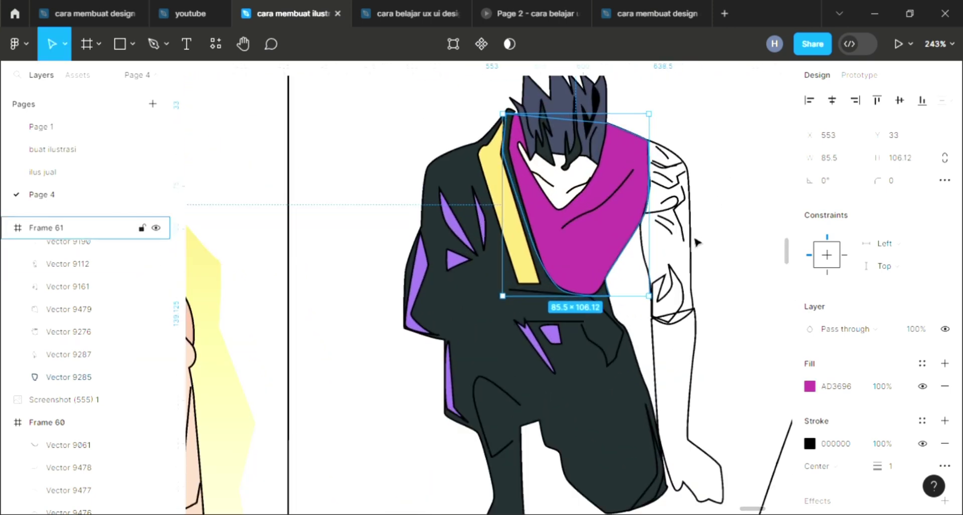
{"action": "left_click", "coordinate": [668, 313]}
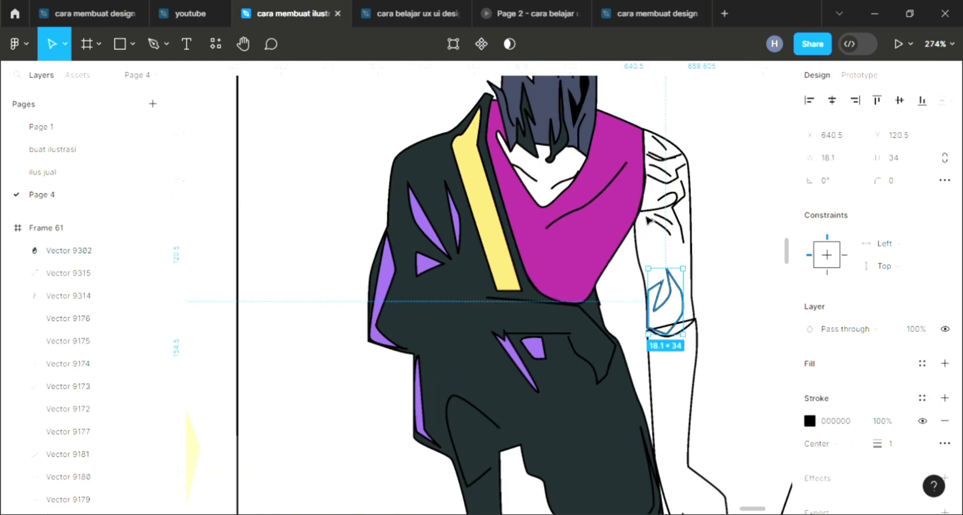
{"action": "key", "text": "i"}
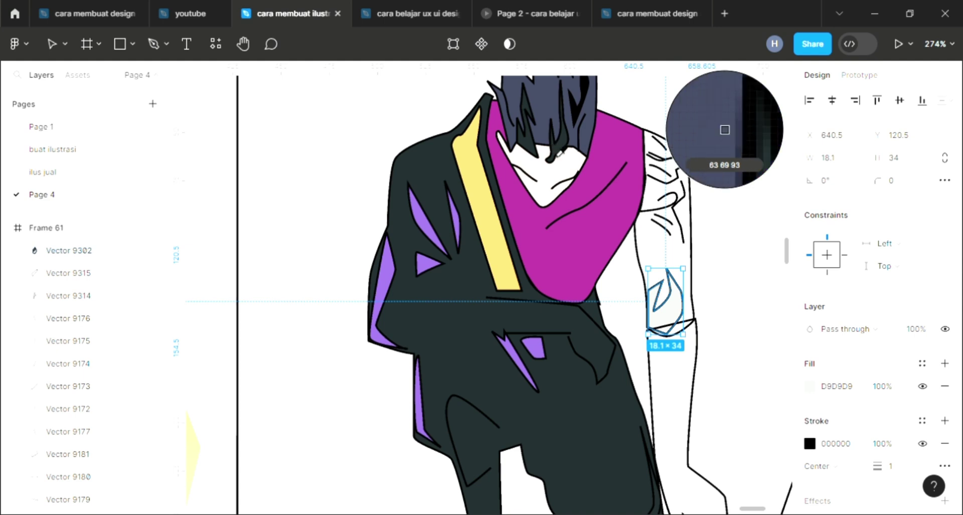
{"action": "left_click", "coordinate": [723, 130]}
{"action": "left_click", "coordinate": [710, 333]}
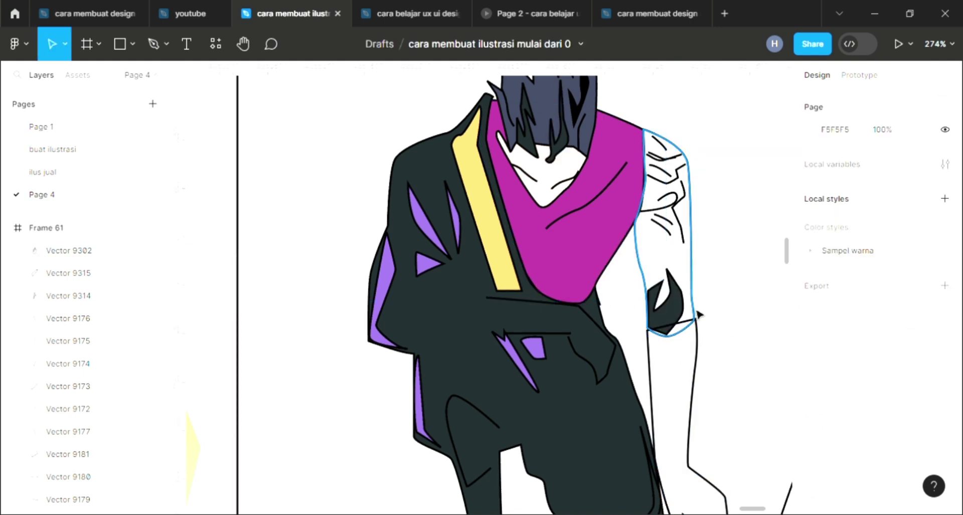
Step: Fill the crouching figure's 30.78 × 107.09 upper-arm shape with sampled skin tone FCEBE2
{"action": "left_click", "coordinate": [698, 312]}
{"action": "left_click", "coordinate": [945, 363]}
{"action": "scroll", "coordinate": [567, 404], "scroll_direction": "down", "scroll_amount": 5, "text": "ctrl"}
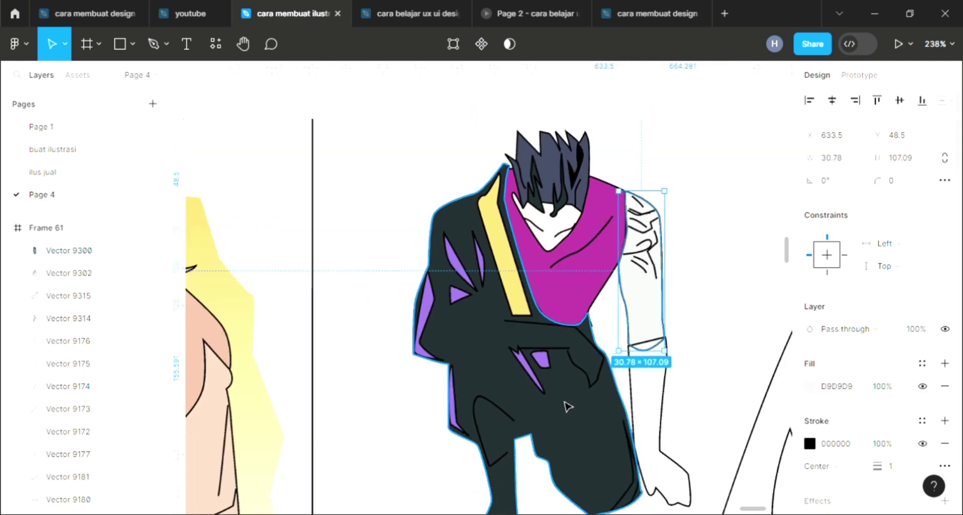
{"action": "key", "text": "i"}
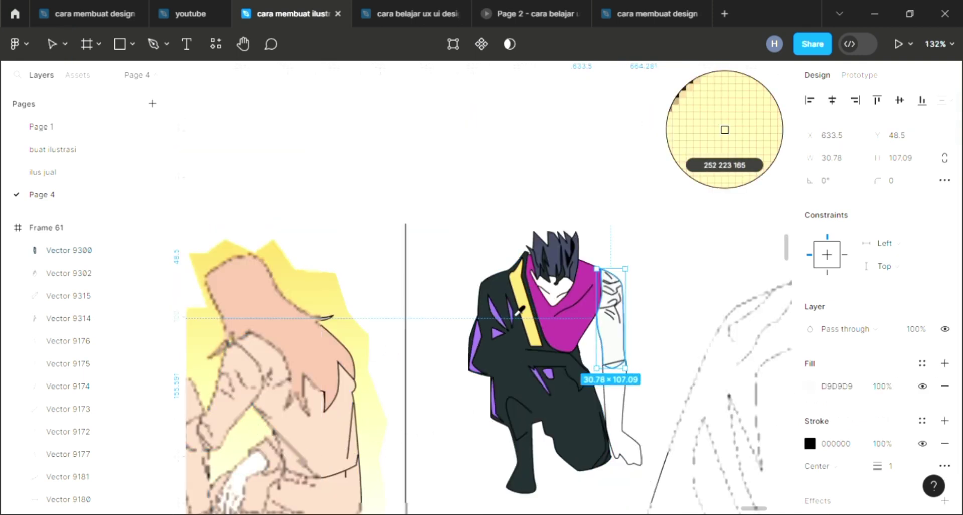
{"action": "scroll", "coordinate": [725, 130], "scroll_direction": "up", "scroll_amount": 3}
{"action": "left_click", "coordinate": [725, 129]}
{"action": "scroll", "coordinate": [641, 365], "scroll_direction": "down", "scroll_amount": 2}
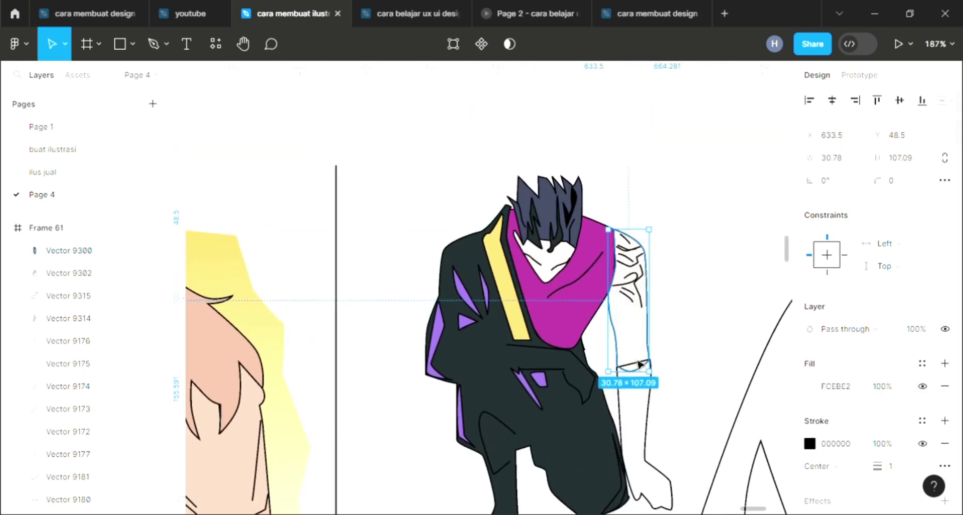
Step: Fill the 41.95 × 113.51 forearm and hand shape with dark 1F2A2C sampled from the garment
{"action": "left_click", "coordinate": [655, 426]}
{"action": "scroll", "coordinate": [690, 448], "scroll_direction": "down", "scroll_amount": 2}
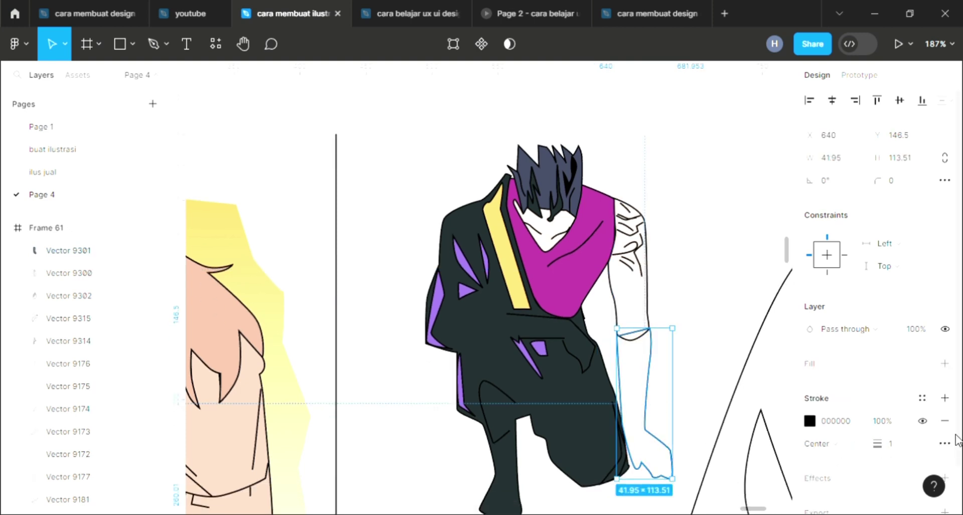
{"action": "left_click", "coordinate": [946, 364]}
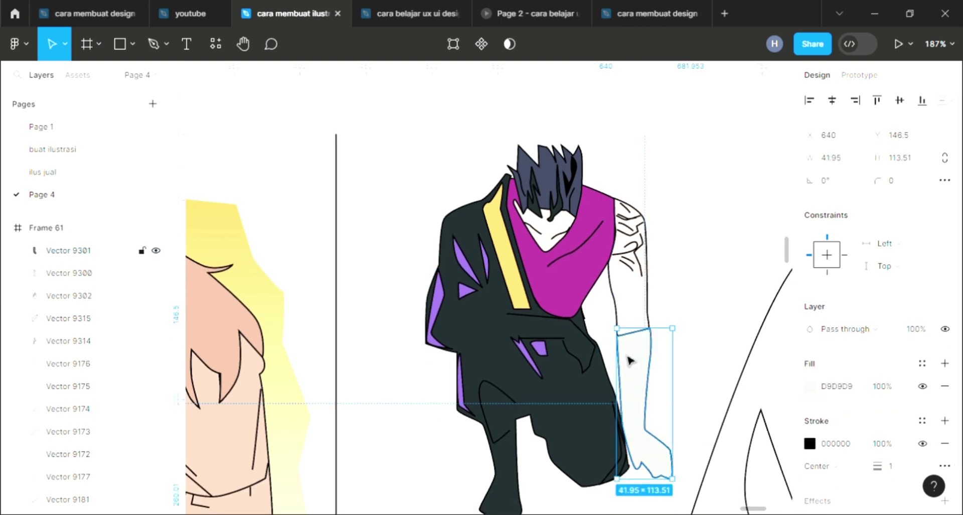
{"action": "scroll", "coordinate": [629, 360], "scroll_direction": "up", "scroll_amount": 2}
{"action": "scroll", "coordinate": [628, 360], "scroll_direction": "down", "scroll_amount": 4}
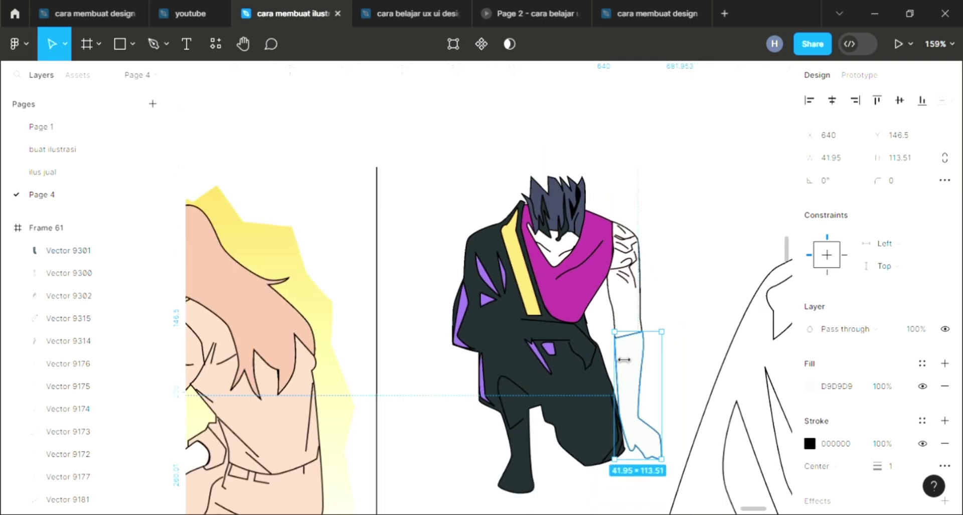
{"action": "key", "text": "i"}
{"action": "left_click", "coordinate": [604, 406]}
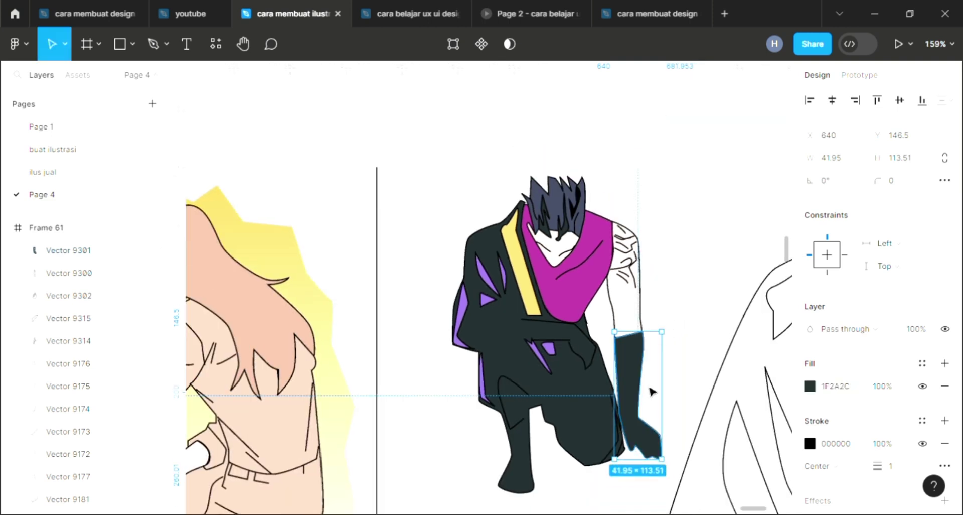
{"action": "left_click", "coordinate": [693, 321]}
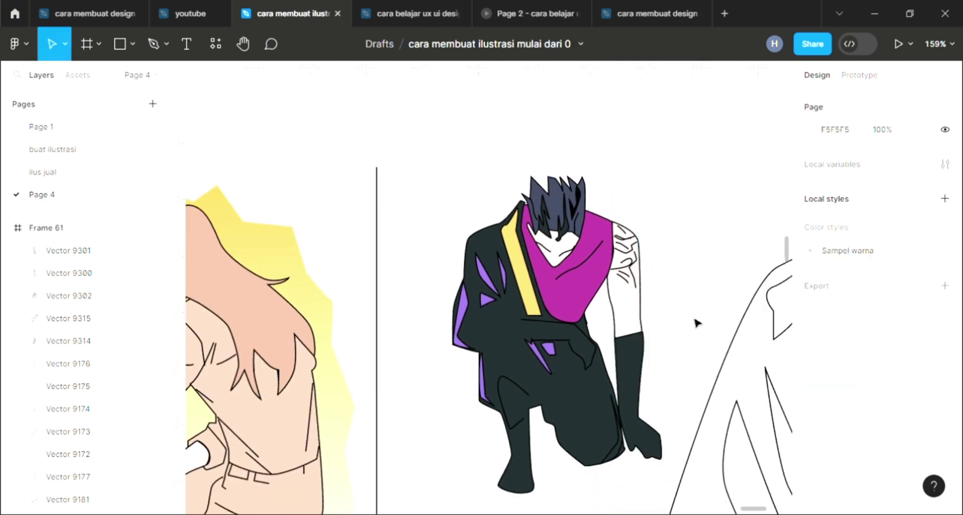
Step: Fill the 184 × 169 spiky hair shape of the large close-up figure with slate blue sampled from the crouching figure's hair
{"action": "scroll", "coordinate": [668, 331], "scroll_direction": "down", "scroll_amount": 2}
{"action": "scroll", "coordinate": [667, 329], "scroll_direction": "down", "scroll_amount": 3}
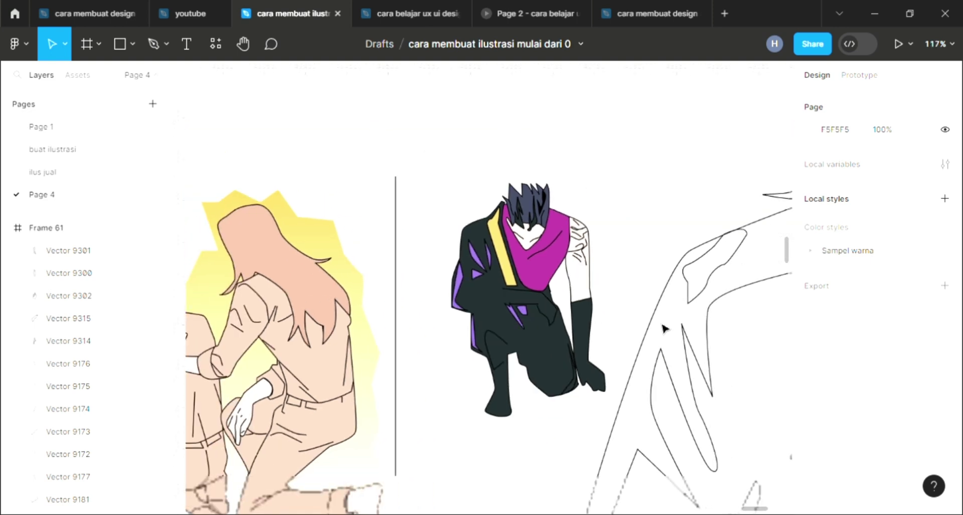
{"action": "scroll", "coordinate": [691, 315], "scroll_direction": "right", "scroll_amount": 3}
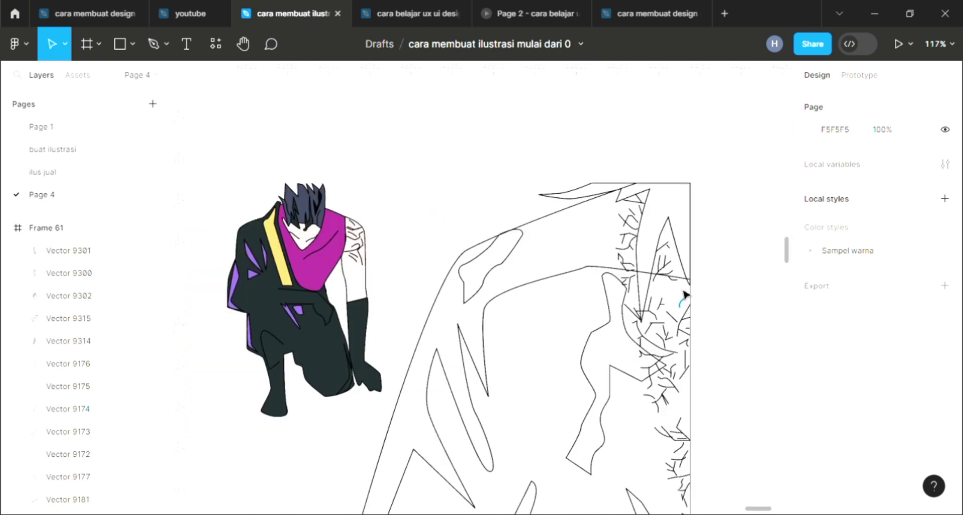
{"action": "left_click", "coordinate": [665, 250]}
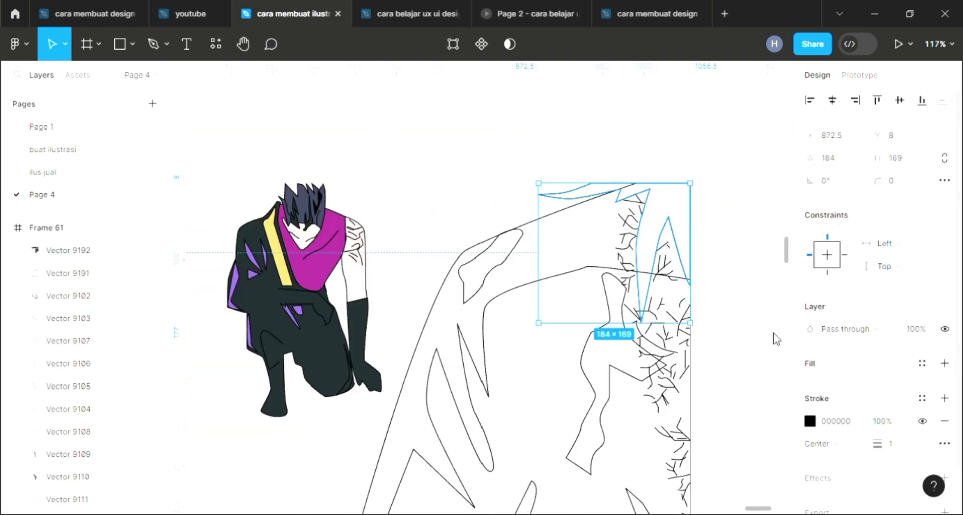
{"action": "left_click", "coordinate": [946, 363]}
{"action": "key", "text": "i"}
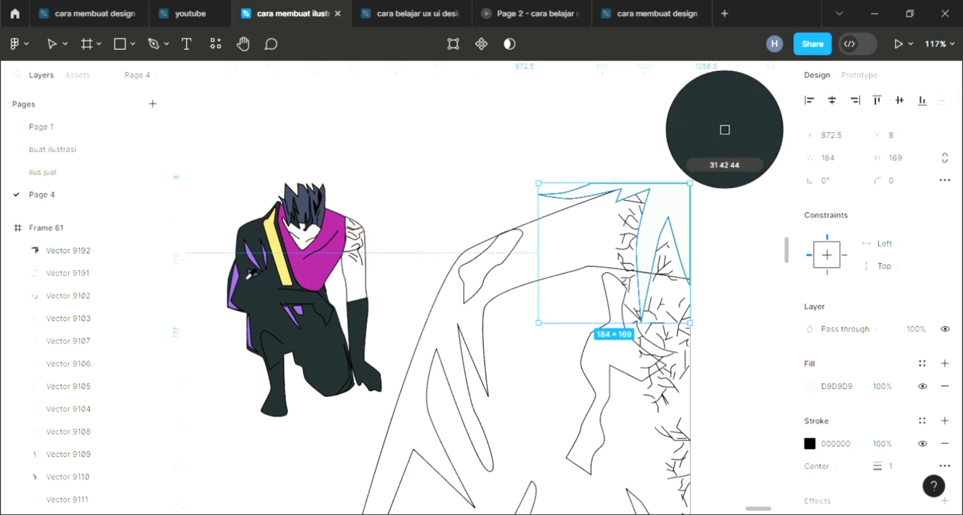
{"action": "left_click", "coordinate": [311, 214]}
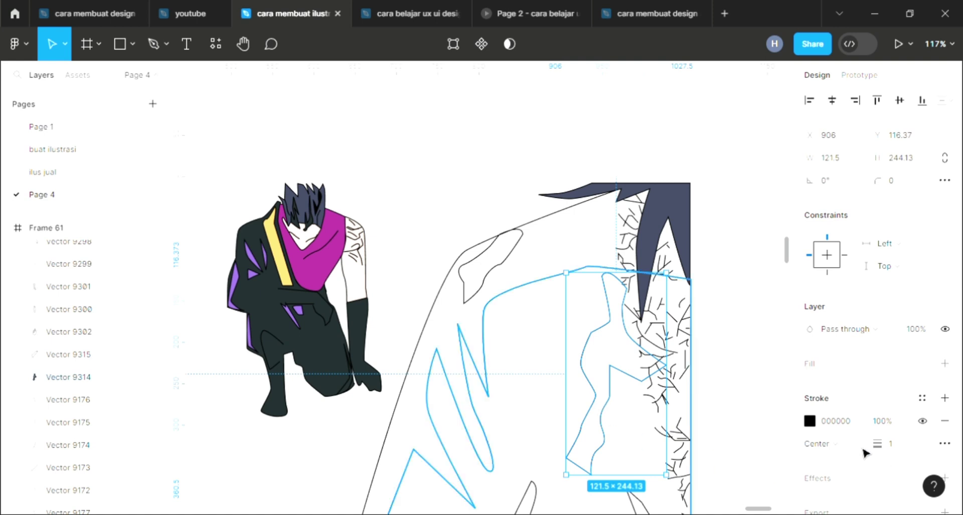
Step: Fill the 121.5 × 244.13 wavy patch on the close-up figure's back with magenta AD3696 sampled from the crouching figure's scarf
{"action": "left_click", "coordinate": [945, 363]}
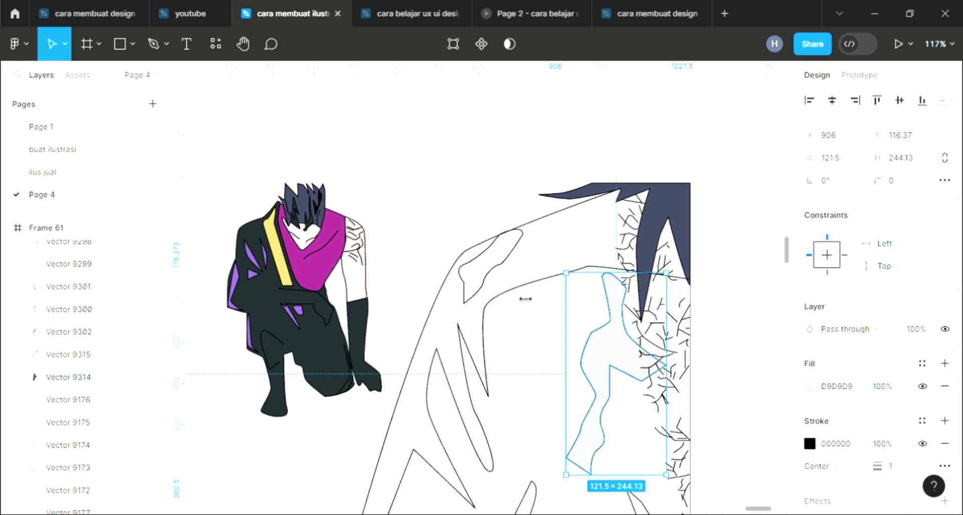
{"action": "key", "text": "i"}
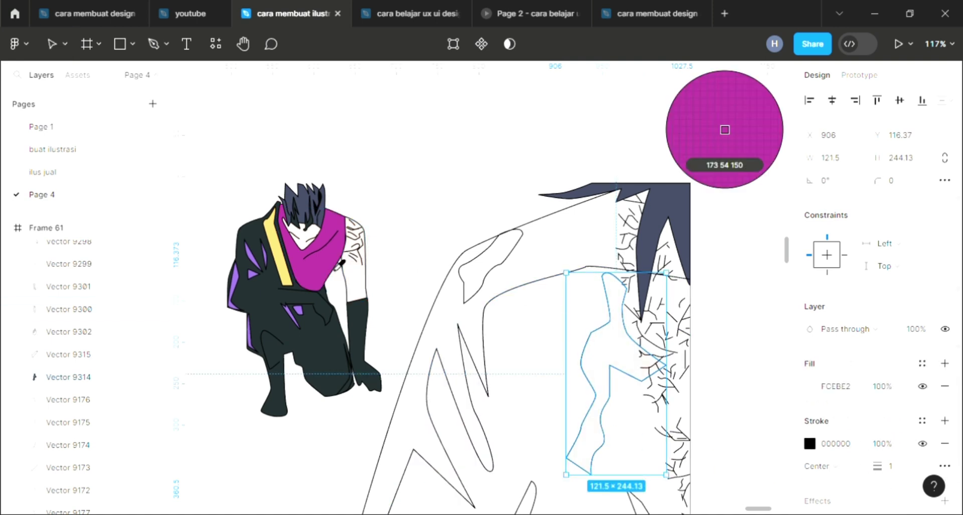
{"action": "left_click", "coordinate": [339, 266]}
{"action": "left_click", "coordinate": [533, 345]}
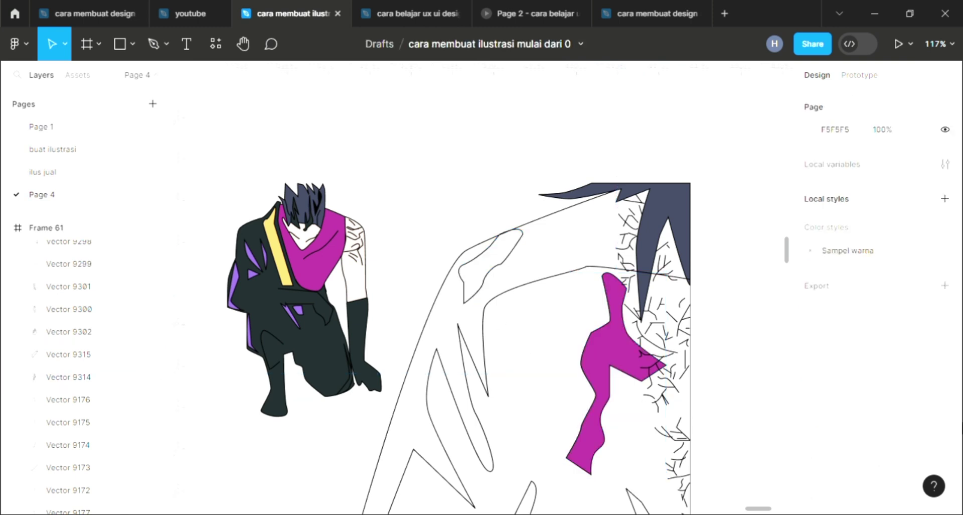
Step: Fill the 77.68 × 89.68 shoulder patch of the close-up figure with magenta AD3696 sampled from the large patch on its back
{"action": "left_click", "coordinate": [470, 302]}
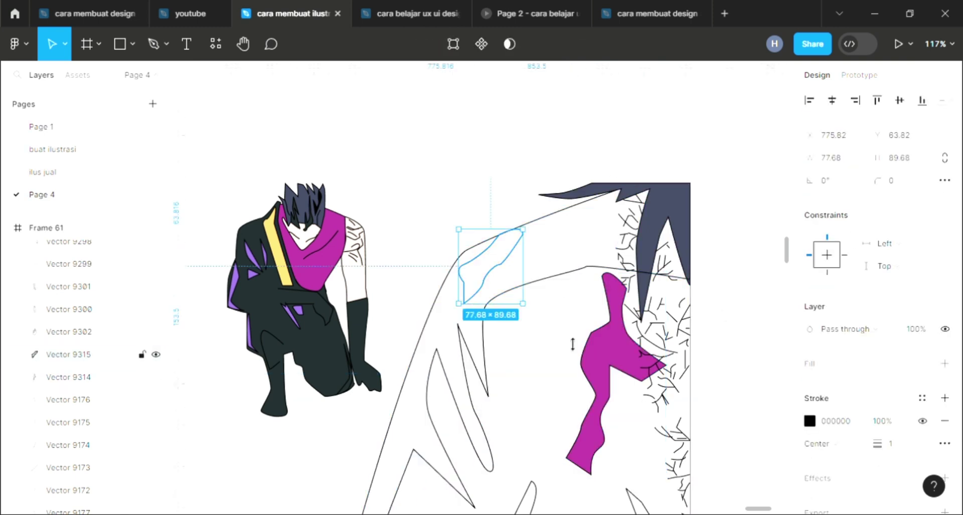
{"action": "left_click", "coordinate": [945, 363]}
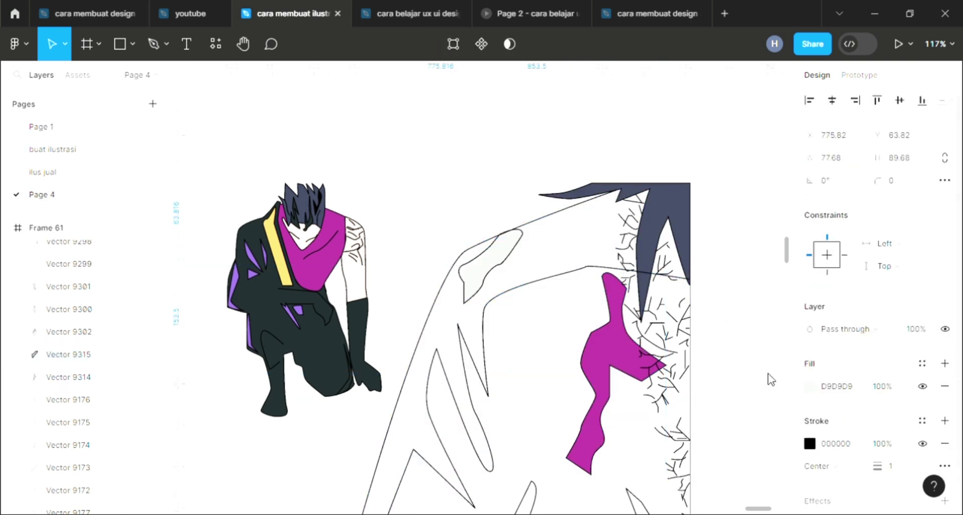
{"action": "key", "text": "i"}
{"action": "left_click", "coordinate": [592, 346]}
Step: Fill the 46.05 × 117.5 zigzag patch low on the close-up figure's back with magenta AD3696 sampled from the crouching figure's scarf
{"action": "scroll", "coordinate": [518, 410], "scroll_direction": "down", "scroll_amount": 3}
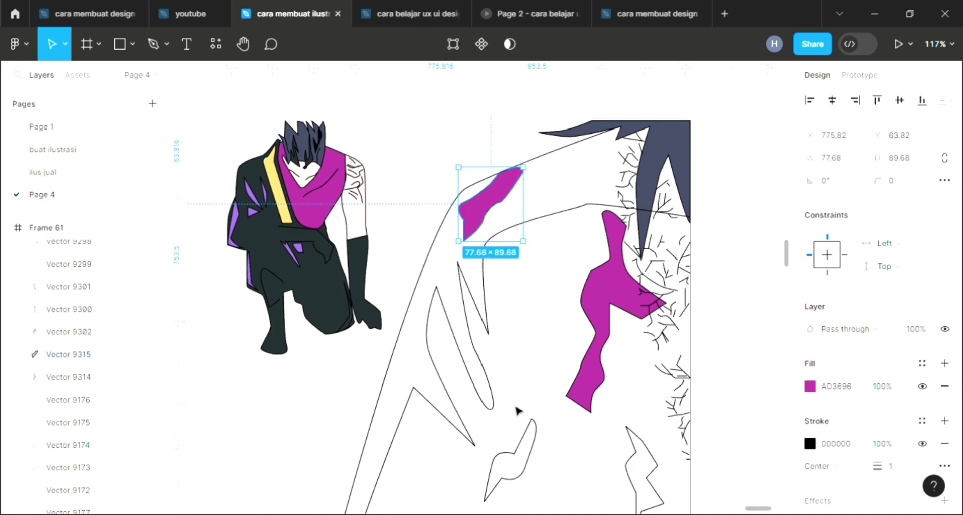
{"action": "left_click", "coordinate": [640, 486]}
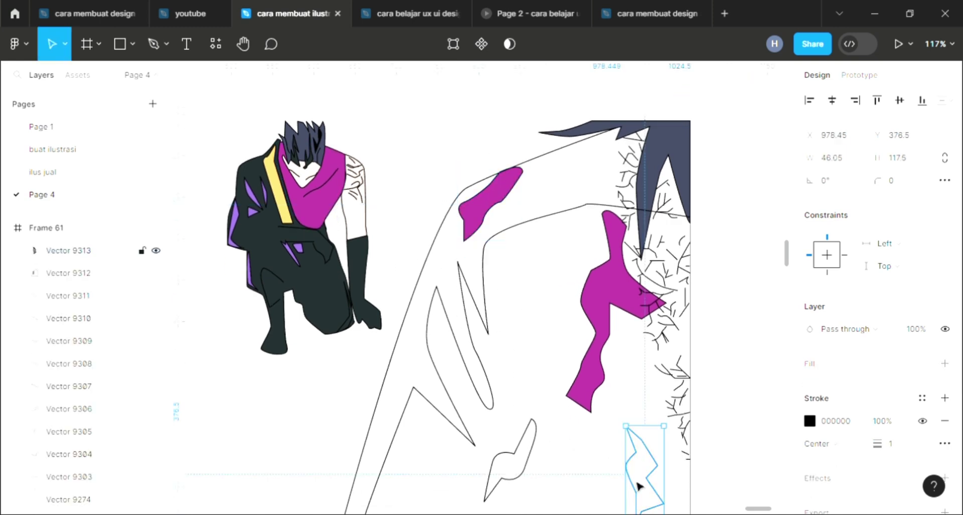
{"action": "left_click", "coordinate": [945, 363]}
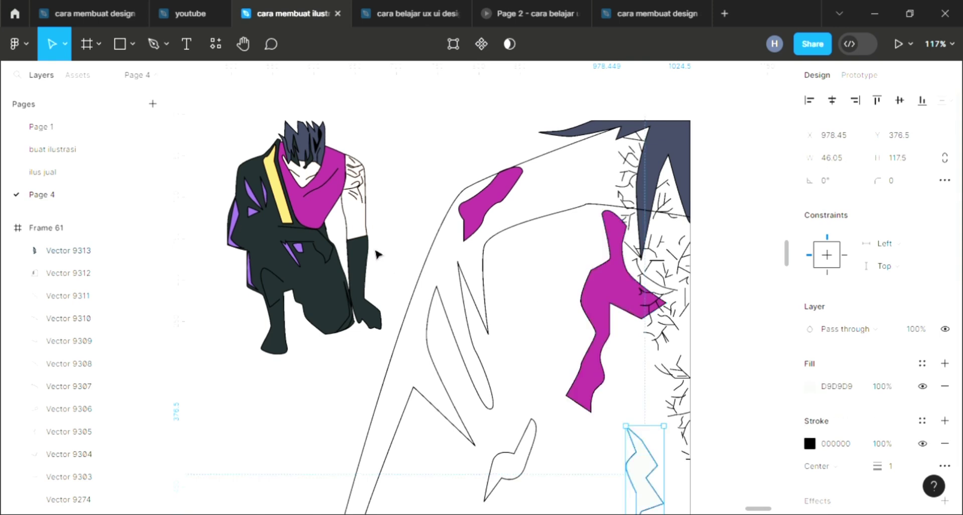
{"action": "key", "text": "i"}
{"action": "left_click", "coordinate": [326, 224]}
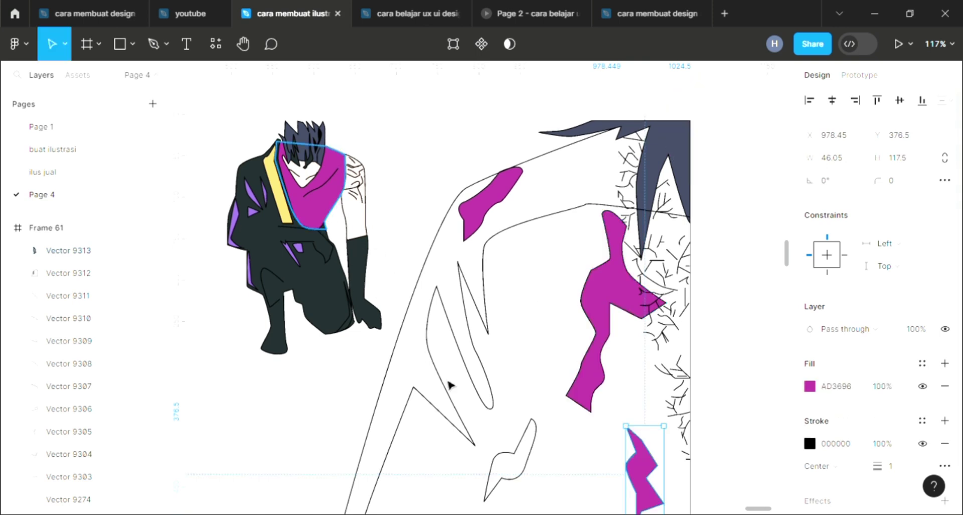
Step: Fill the 63.25 × 100.5 lightning-shaped patch on the close-up figure's lower back with magenta sampled from the large back patch
{"action": "left_click", "coordinate": [527, 468]}
{"action": "left_click", "coordinate": [525, 449]}
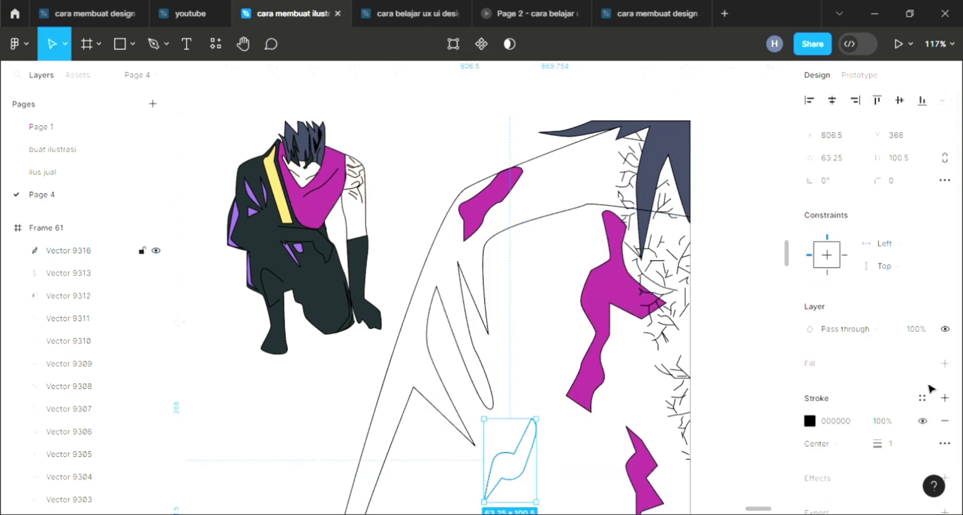
{"action": "left_click", "coordinate": [944, 362]}
{"action": "key", "text": "i"}
{"action": "left_click", "coordinate": [612, 316]}
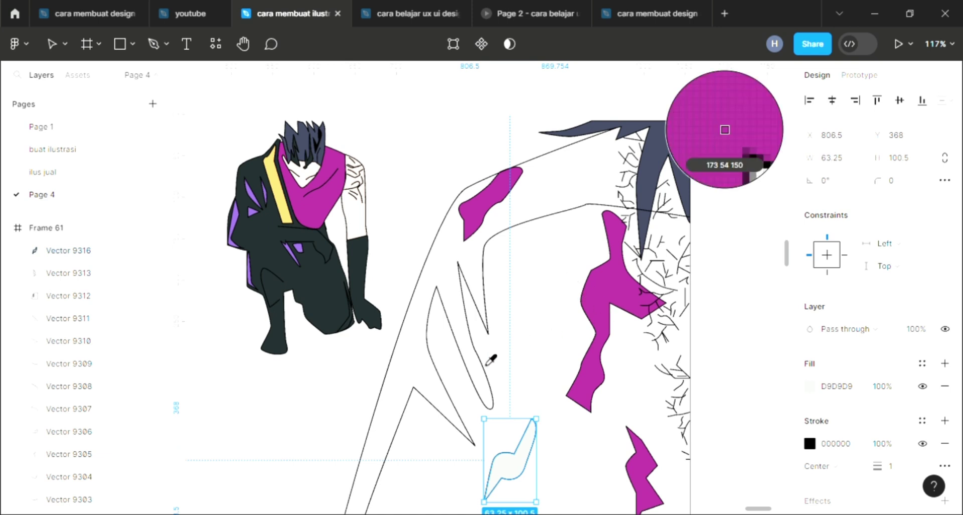
Step: Fill the close-up figure's 398.8 × 389.42 jagged back shape with dark 1F2A2C sampled from the crouching figure's garment and send it to the back
{"action": "left_click", "coordinate": [482, 370]}
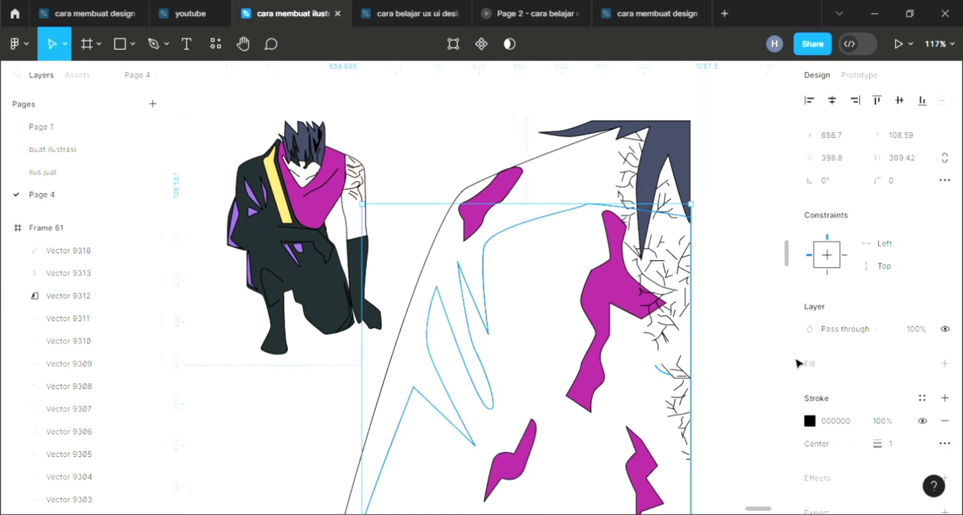
{"action": "left_click", "coordinate": [945, 363]}
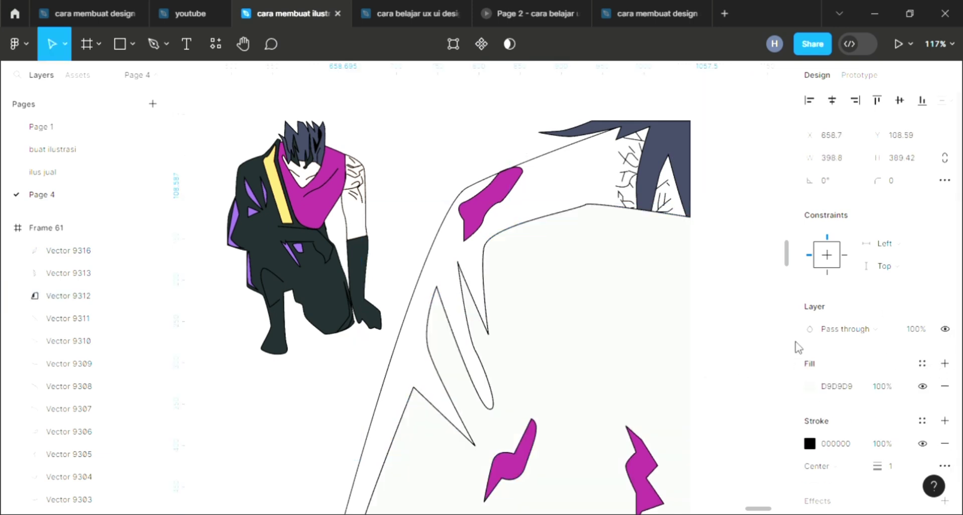
{"action": "key", "text": "i"}
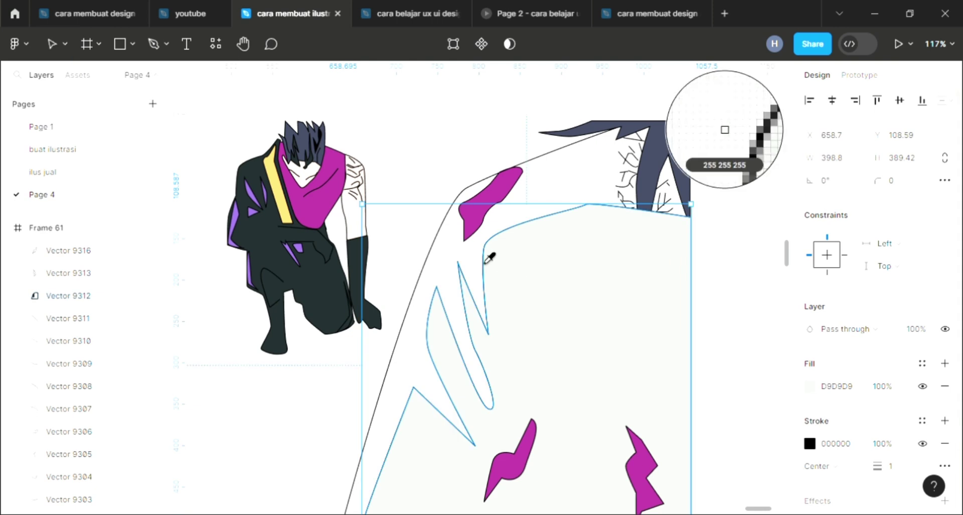
{"action": "key", "text": "ctrl+z"}
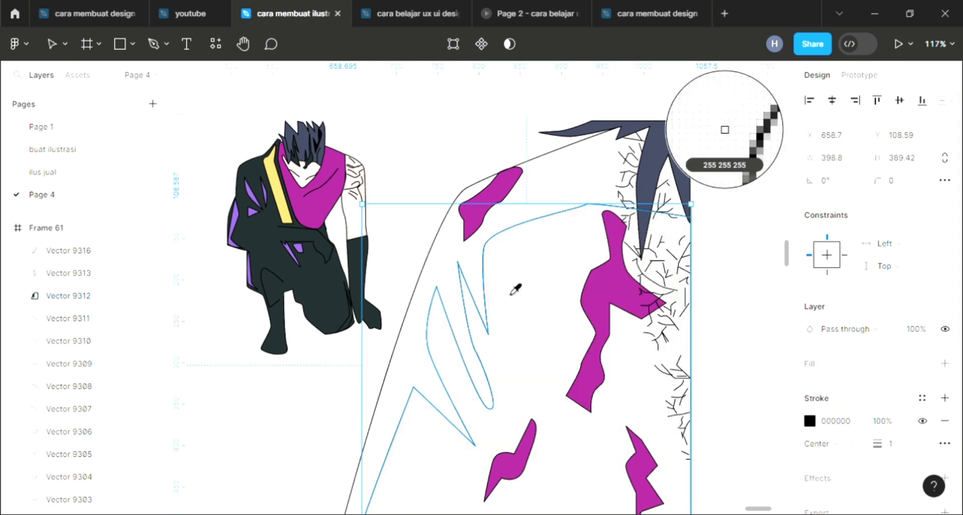
{"action": "left_click", "coordinate": [945, 363]}
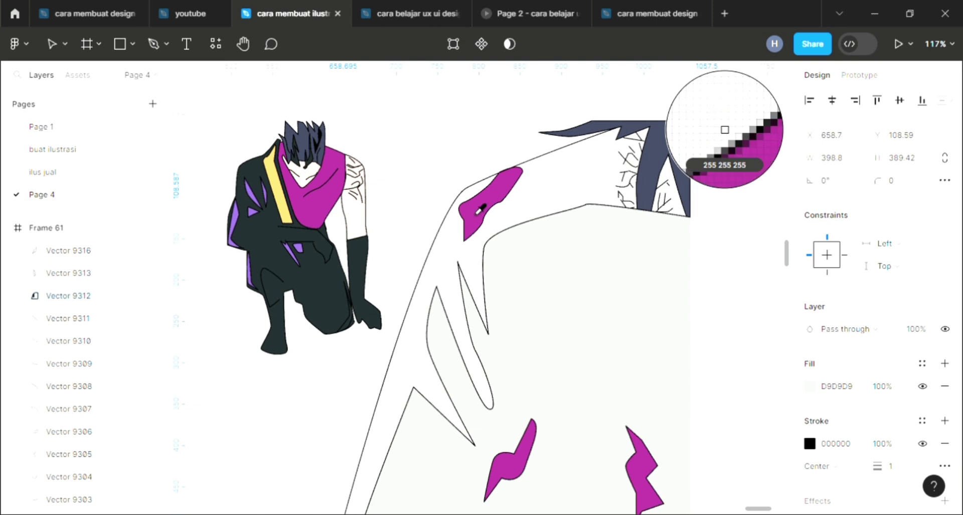
{"action": "key", "text": "Escape"}
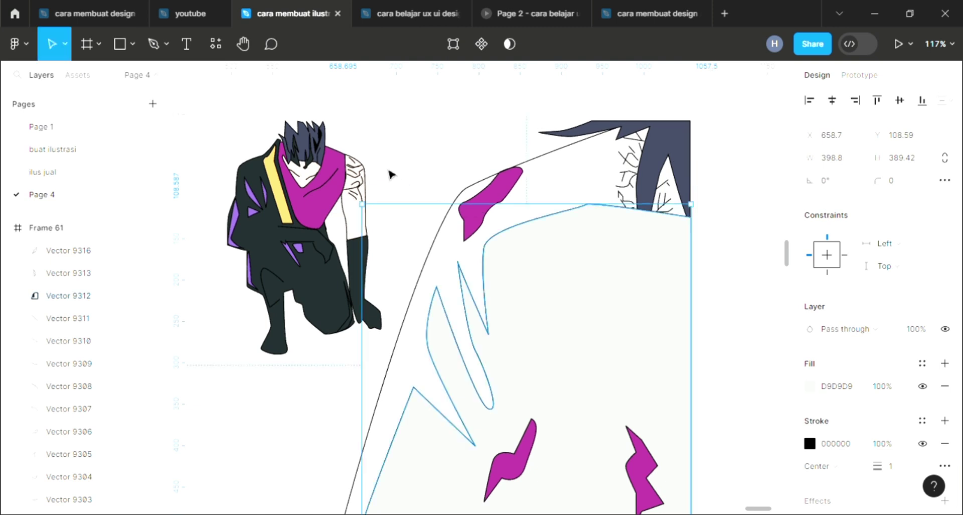
{"action": "key", "text": "i"}
{"action": "left_click", "coordinate": [329, 306]}
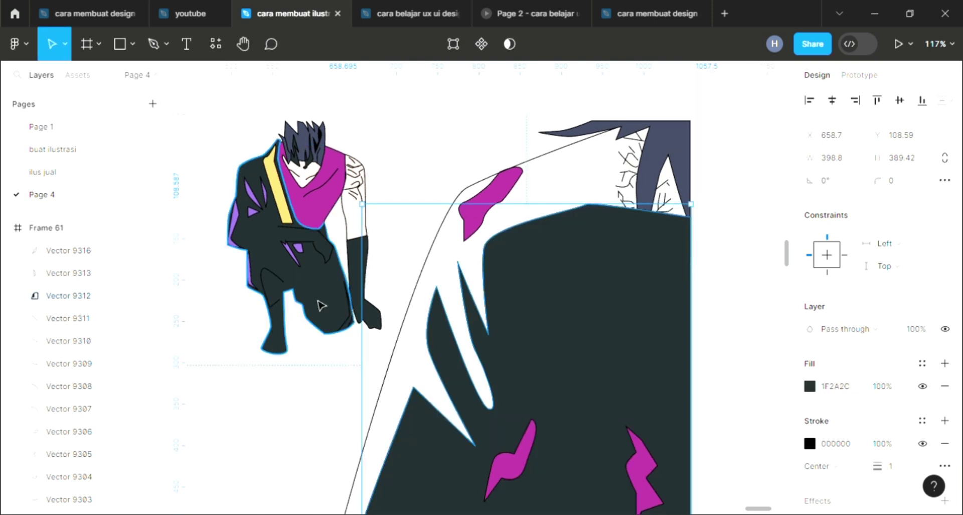
{"action": "key", "text": "bracketleft"}
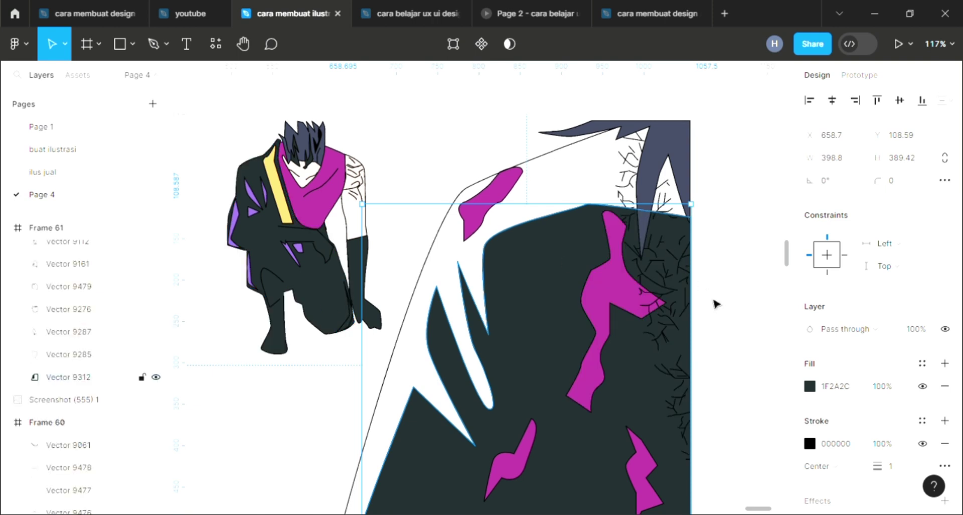
{"action": "left_click", "coordinate": [729, 332]}
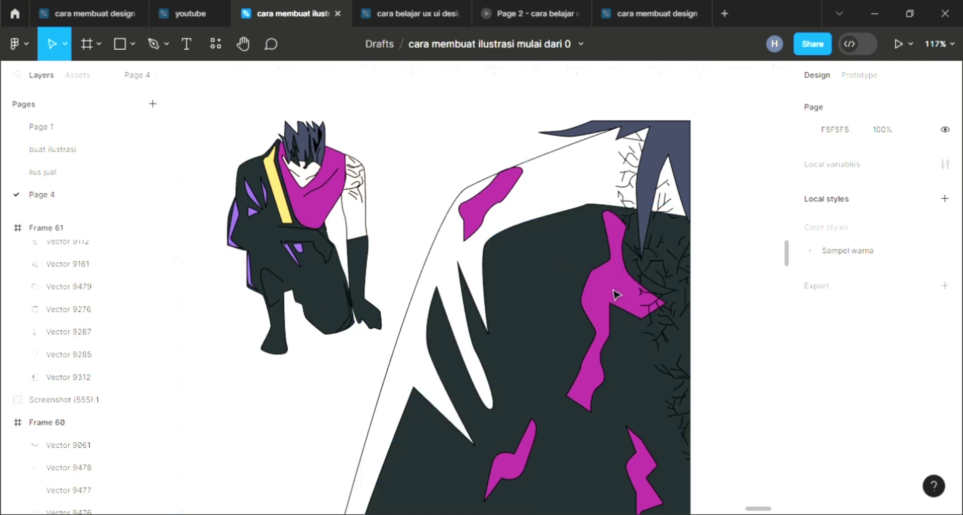
Step: Fill the close-up figure's 423.5 × 491 outer cloak shape with slate blue 3F455D sampled from its hair and send it to the back
{"action": "left_click", "coordinate": [435, 257]}
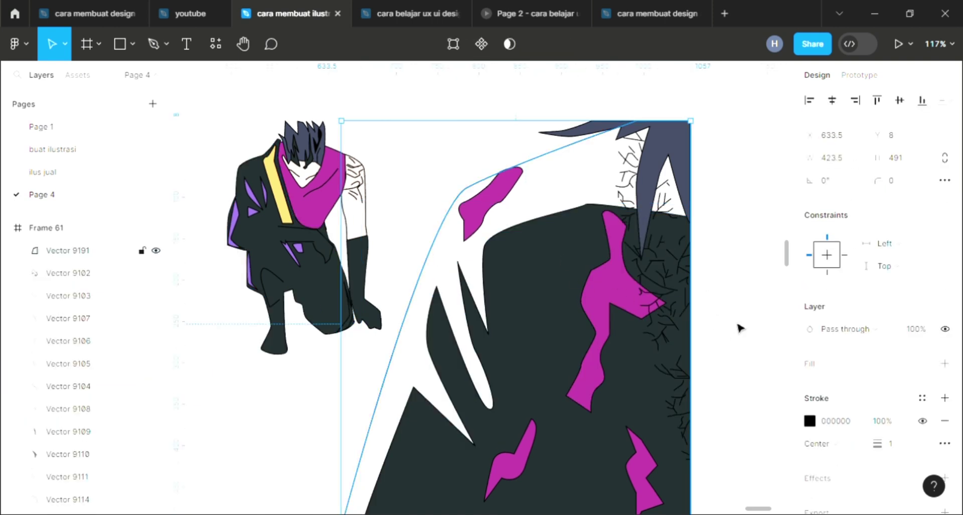
{"action": "left_click", "coordinate": [945, 362]}
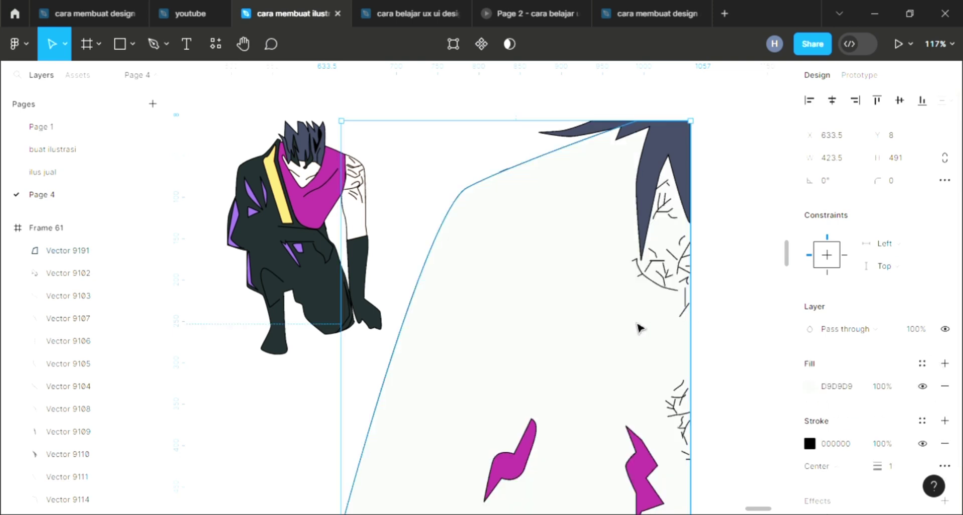
{"action": "key", "text": "i"}
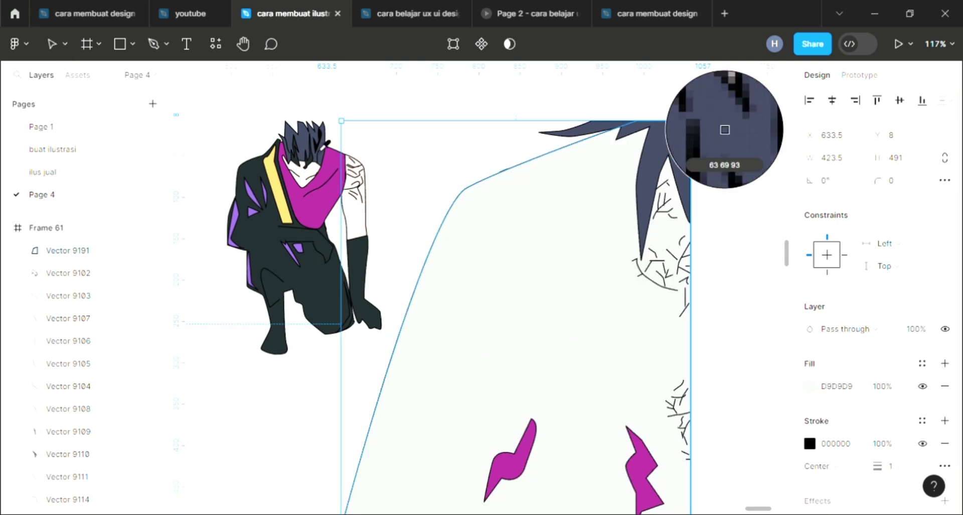
{"action": "left_click", "coordinate": [657, 187]}
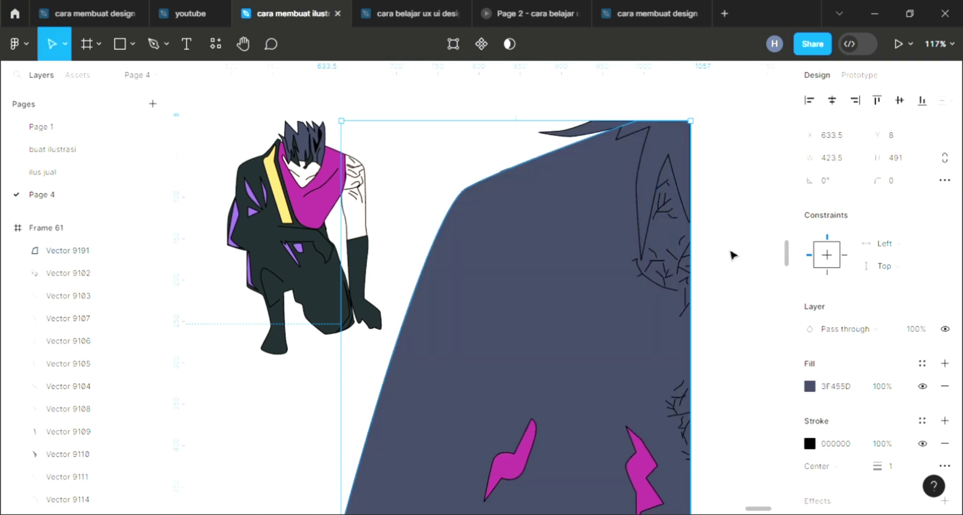
{"action": "key", "text": "ctrl+shift+bracketleft"}
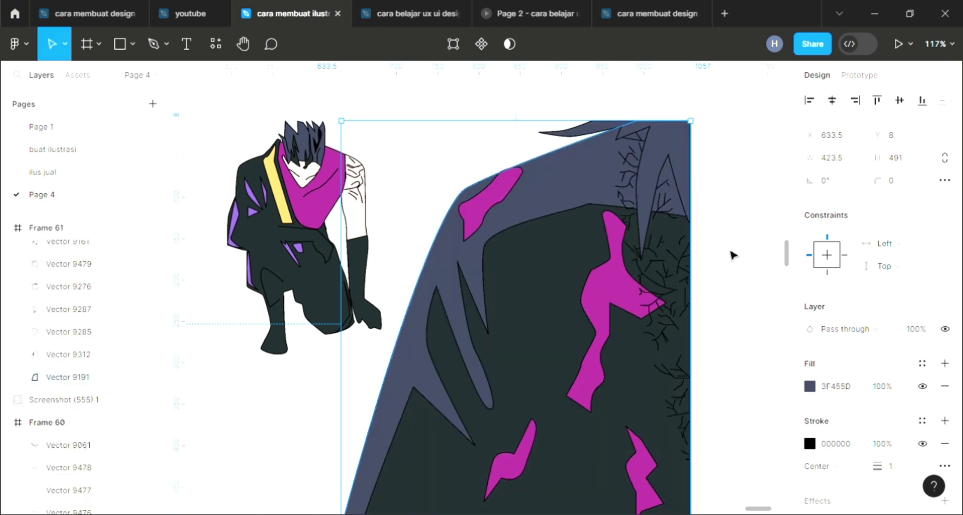
{"action": "left_click", "coordinate": [773, 222]}
Step: Change the background fill of Frame 61 to purple 915EFF
{"action": "scroll", "coordinate": [512, 318], "scroll_direction": "down", "scroll_amount": 5}
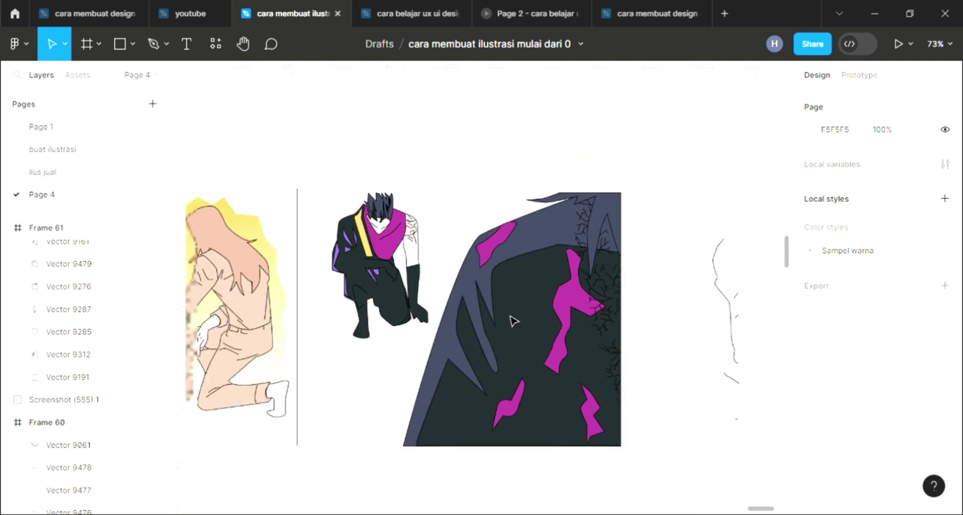
{"action": "scroll", "coordinate": [513, 319], "scroll_direction": "left", "scroll_amount": 2}
{"action": "scroll", "coordinate": [513, 319], "scroll_direction": "left", "scroll_amount": 3}
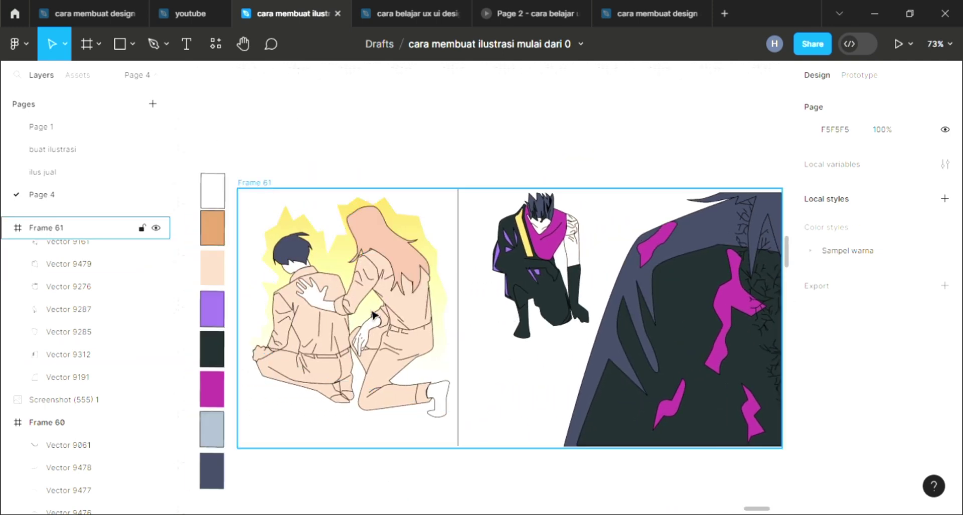
{"action": "left_click", "coordinate": [373, 315]}
{"action": "scroll", "coordinate": [373, 315], "scroll_direction": "right", "scroll_amount": 3}
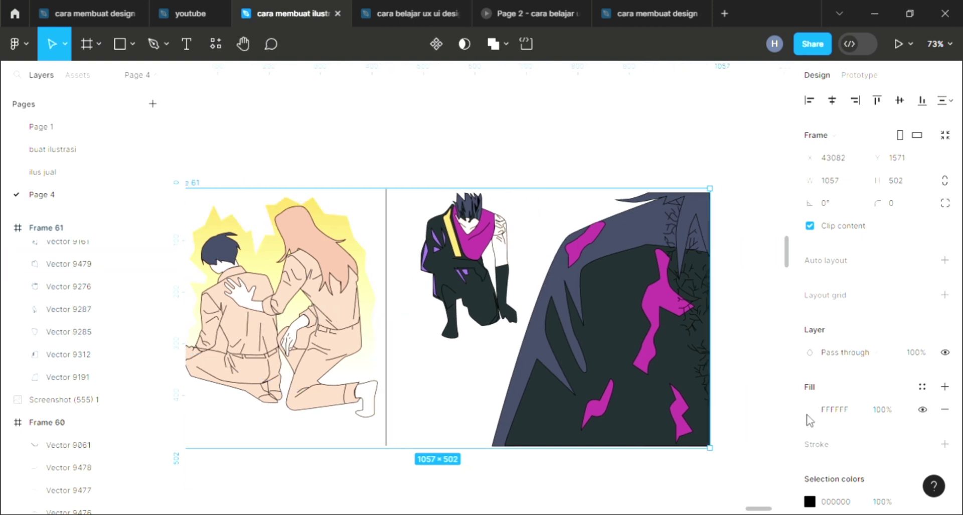
{"action": "scroll", "coordinate": [559, 335], "scroll_direction": "down", "scroll_amount": 1}
{"action": "scroll", "coordinate": [559, 335], "scroll_direction": "right", "scroll_amount": 1}
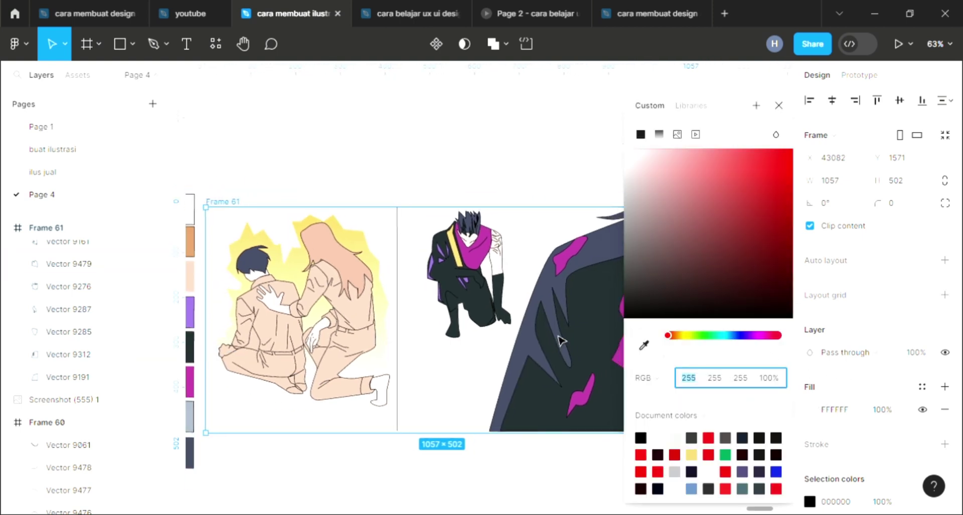
{"action": "left_click", "coordinate": [738, 149]}
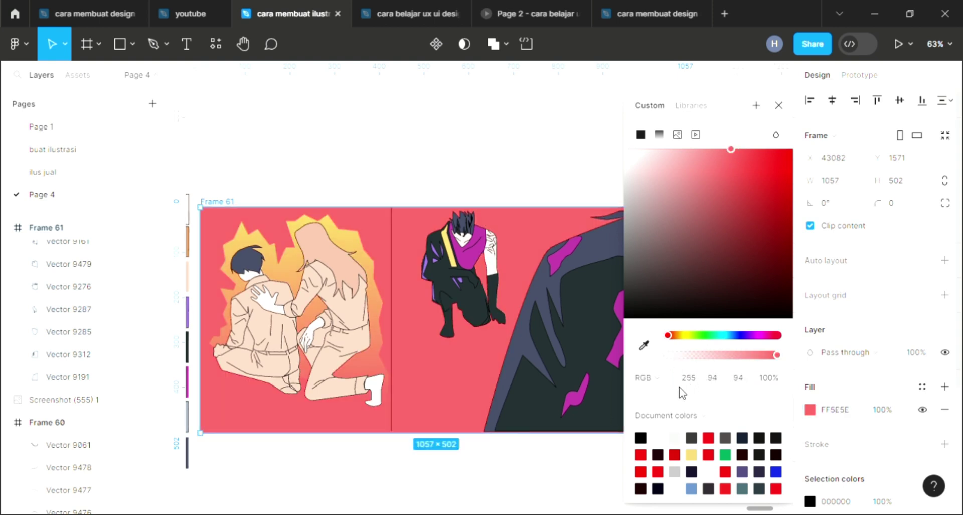
{"action": "left_click_drag", "start_coordinate": [691, 336], "coordinate": [743, 333]}
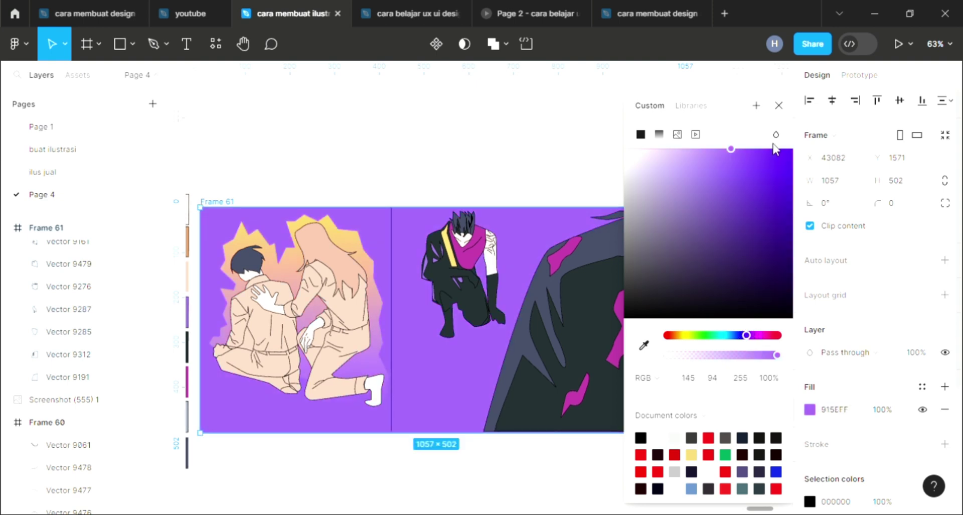
{"action": "left_click", "coordinate": [781, 106]}
{"action": "scroll", "coordinate": [549, 340], "scroll_direction": "left", "scroll_amount": 3}
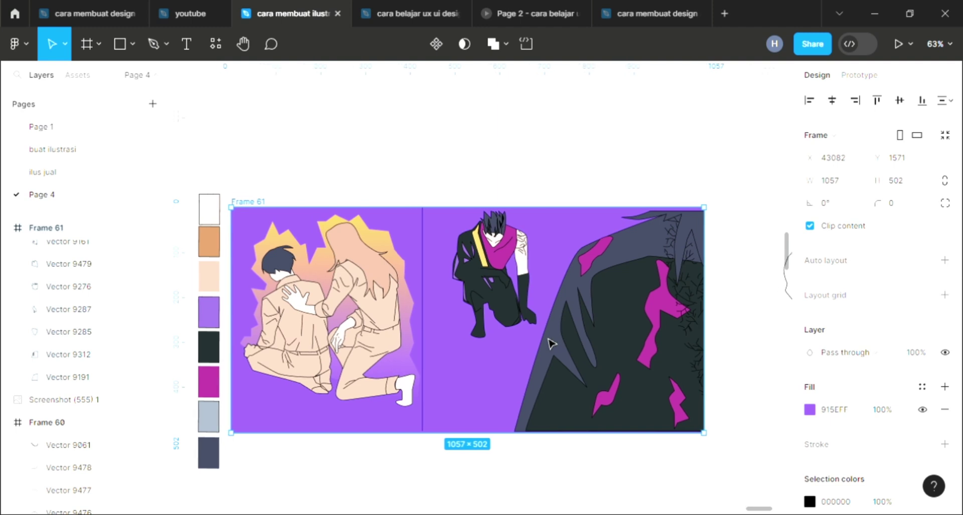
{"action": "scroll", "coordinate": [549, 340], "scroll_direction": "up", "scroll_amount": 3}
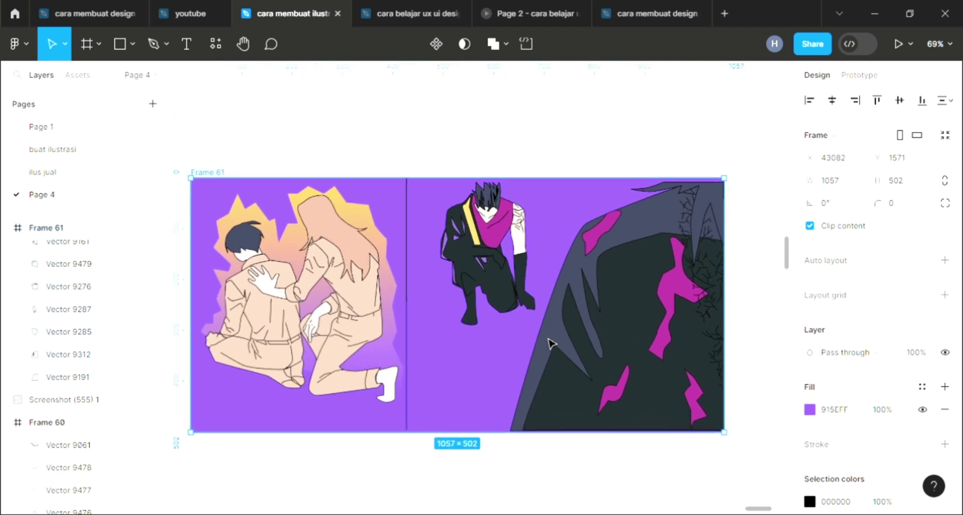
{"action": "scroll", "coordinate": [551, 343], "scroll_direction": "up", "scroll_amount": 2}
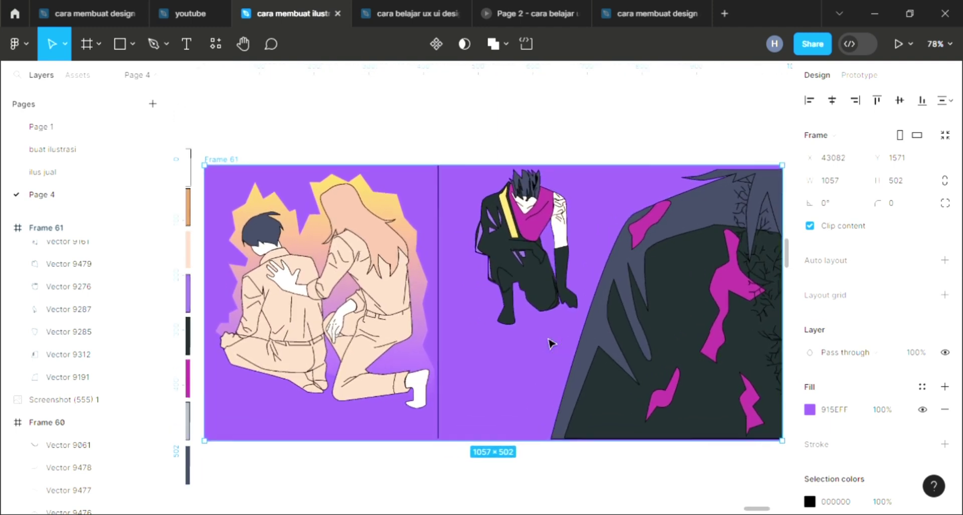
{"action": "scroll", "coordinate": [551, 343], "scroll_direction": "up", "scroll_amount": 2}
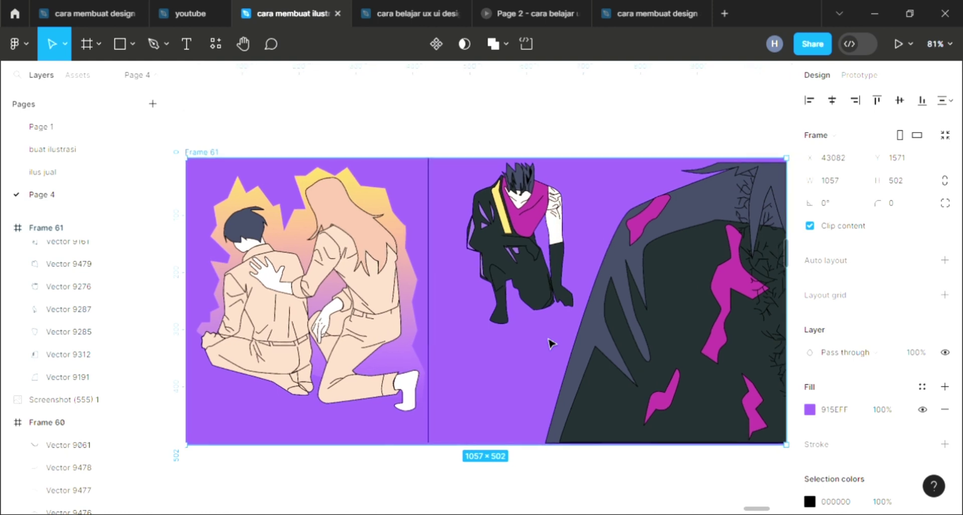
{"action": "scroll", "coordinate": [551, 344], "scroll_direction": "down", "scroll_amount": 1}
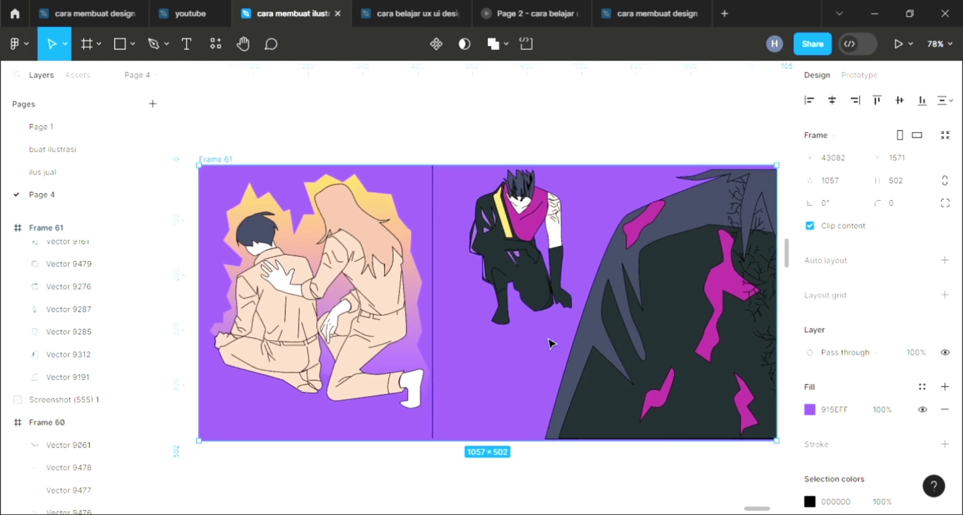